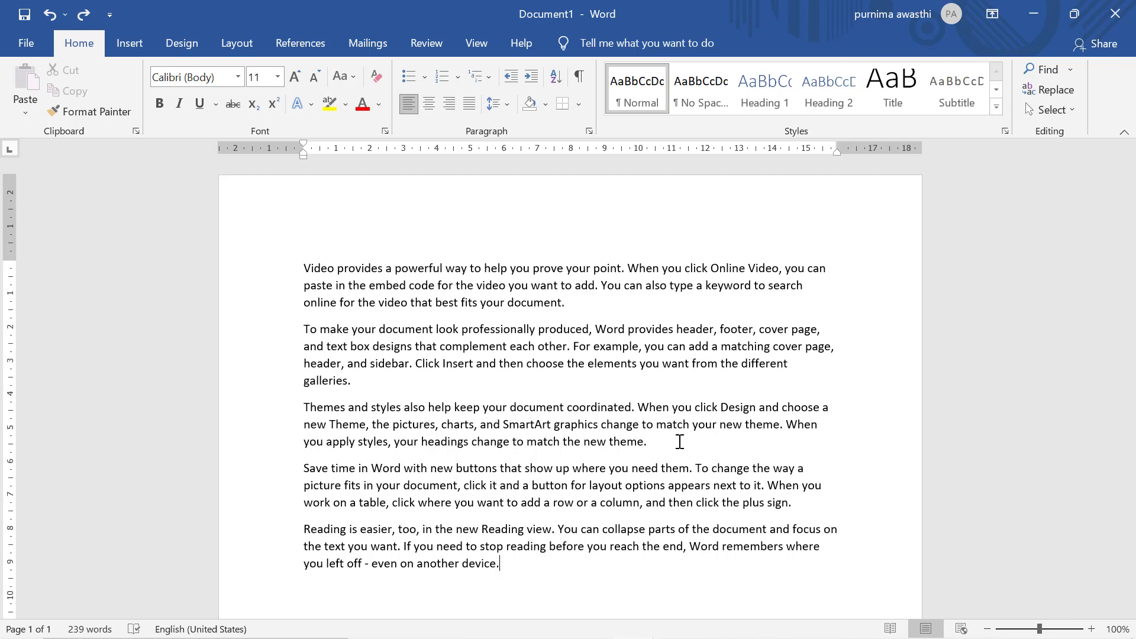
- Select all five paragraphs of sample text with Ctrl+A
key(ctrl+a)
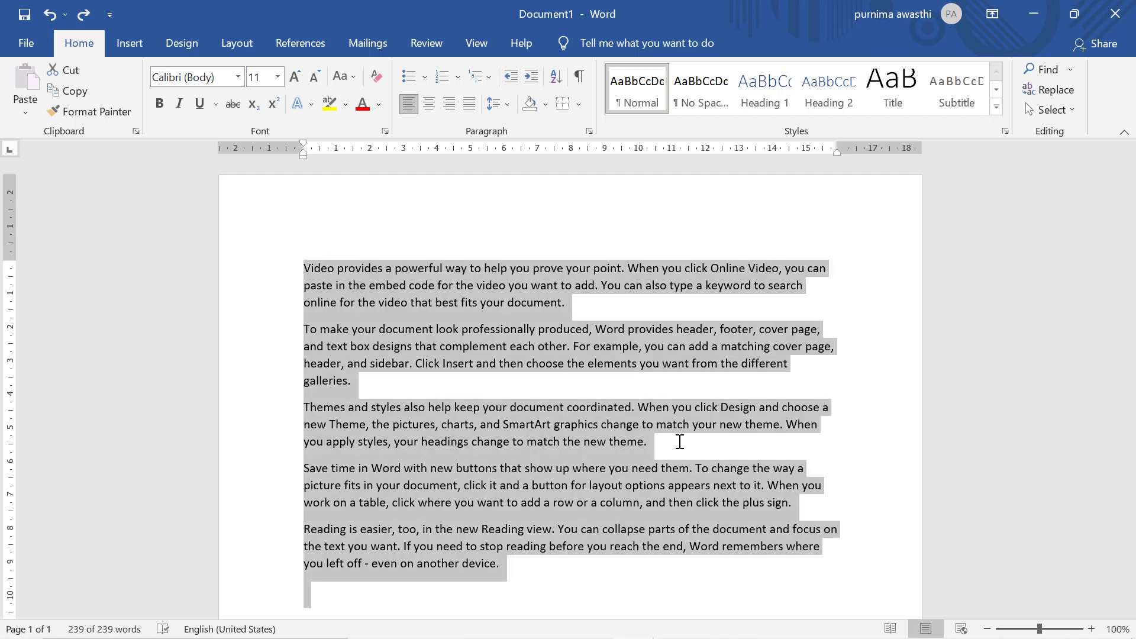
- Set the font size of the whole document to 20 point
click(562, 611)
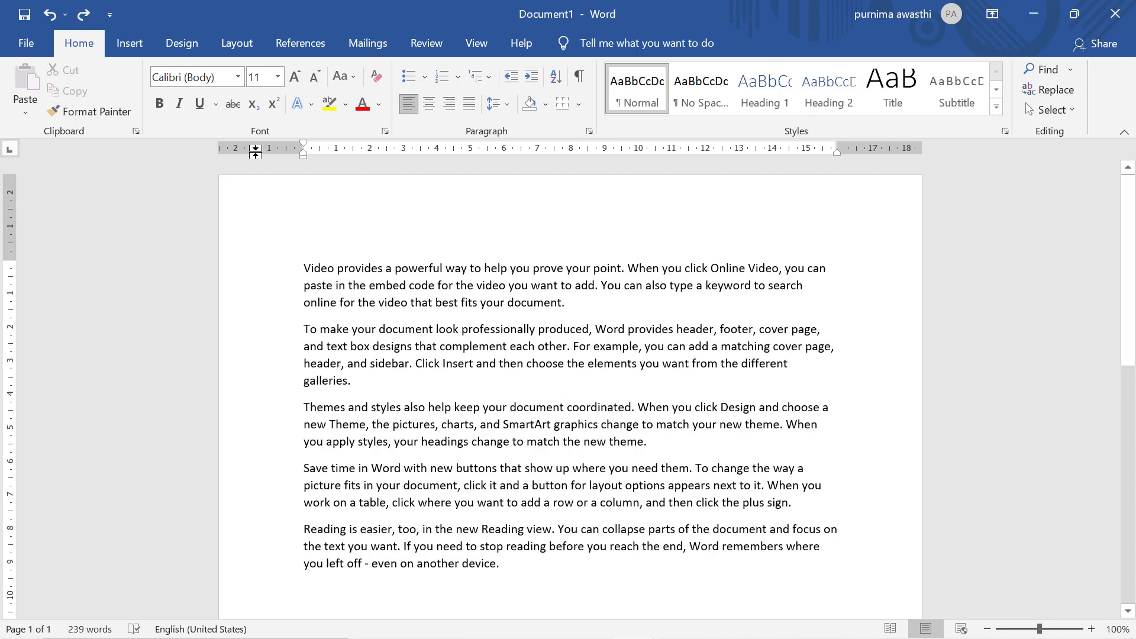
click(278, 78)
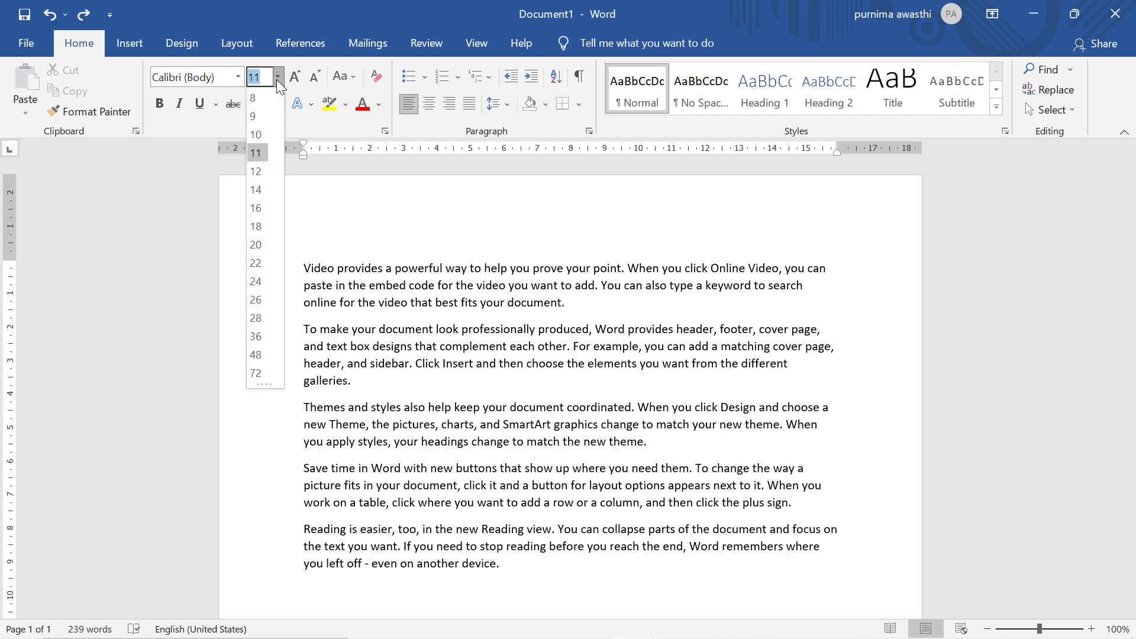
click(257, 246)
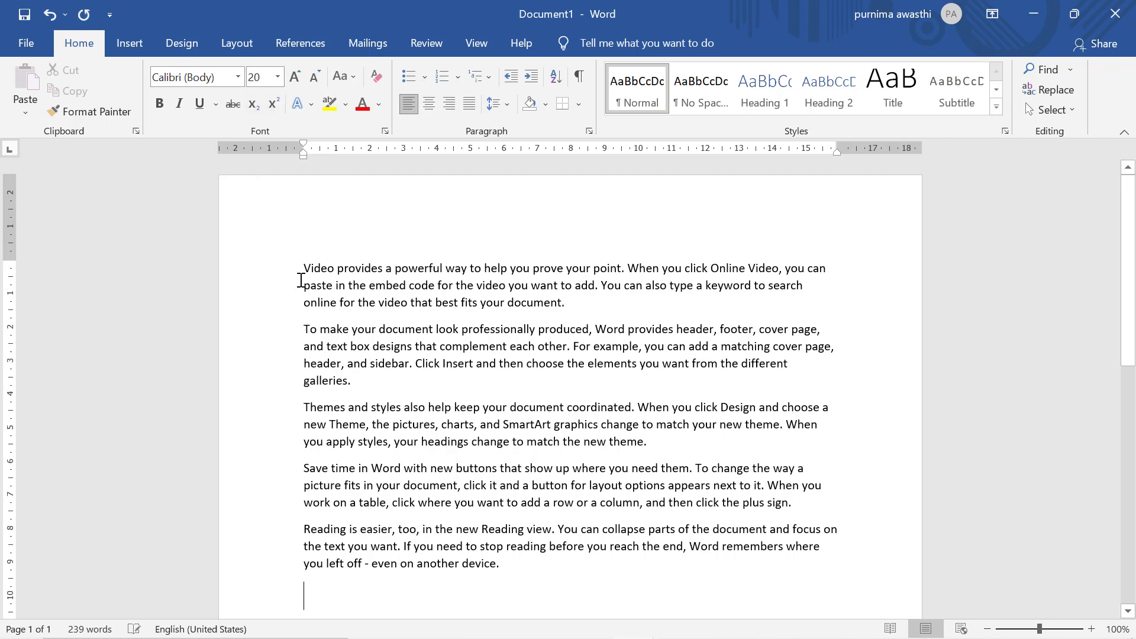
key(ctrl+a)
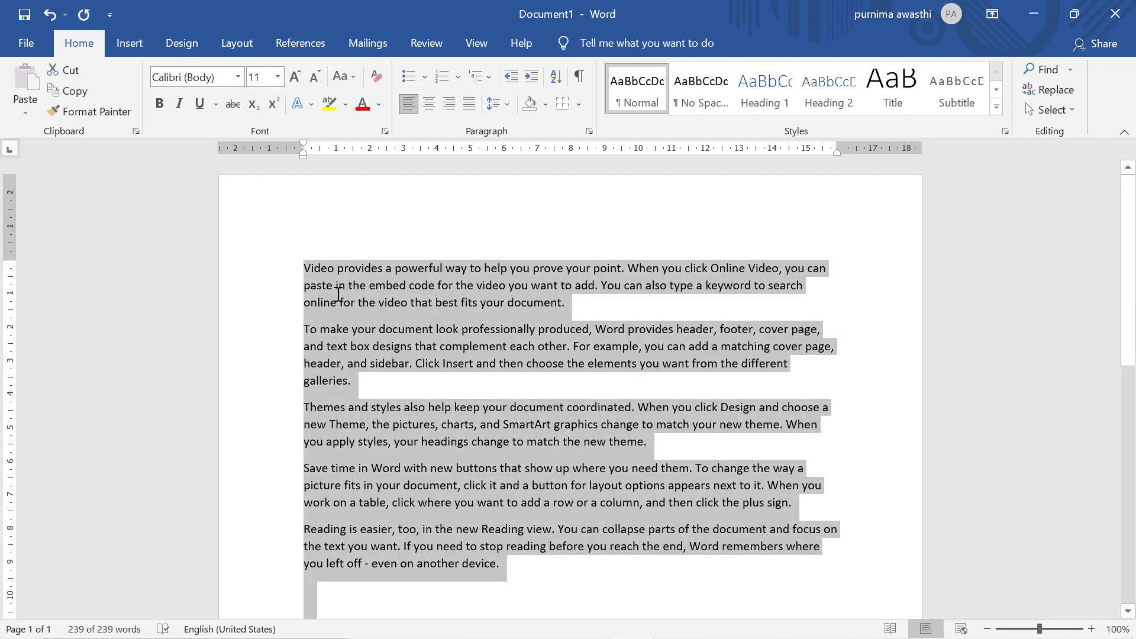
click(277, 76)
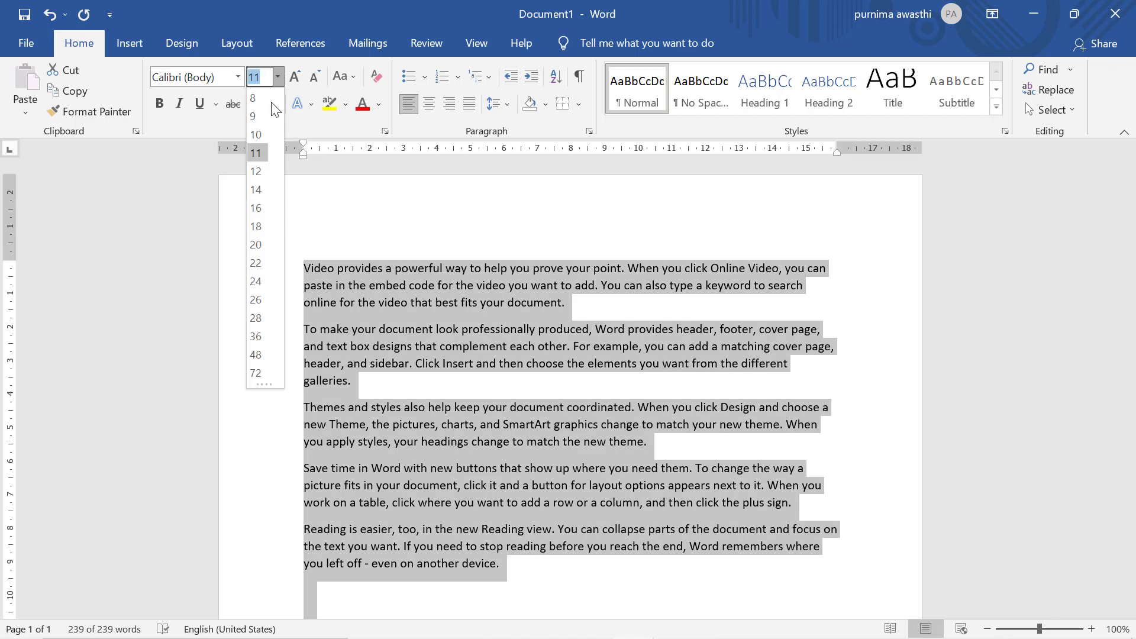
click(260, 245)
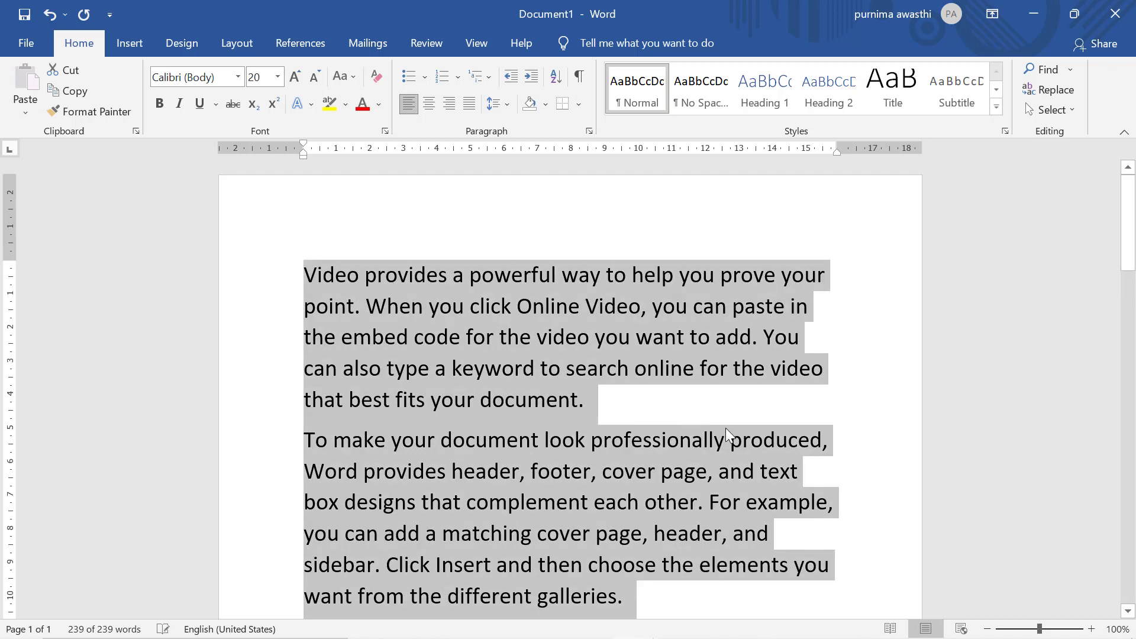
click(764, 442)
- Select the opening line 'Video provides a powerful way…', toggle bold on and off, and copy it
click(742, 398)
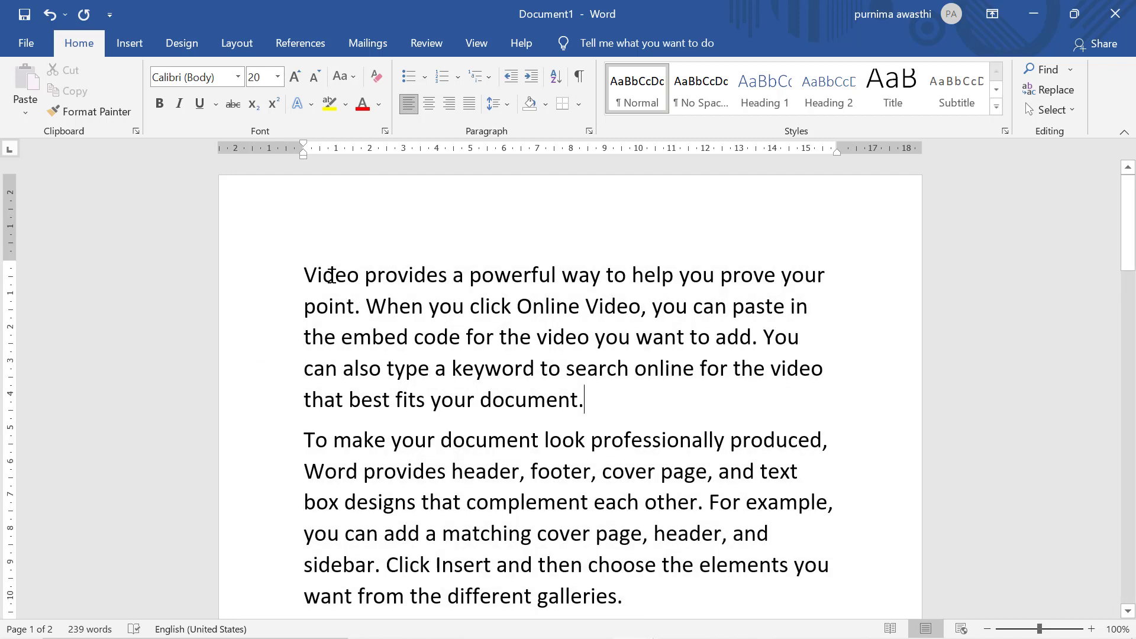
click(300, 263)
key(shift+Right)
key(shift+Right)
key(shift+Right)
key(shift+Right)
key(shift+Right)
key(shift+Right)
key(shift+Right)
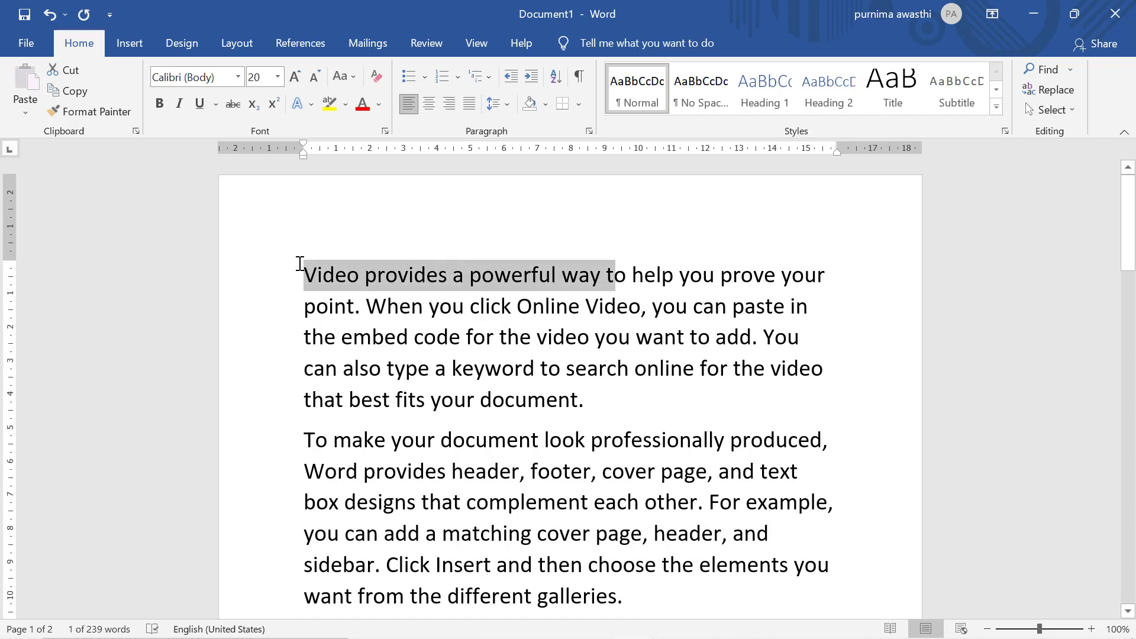
key(shift+Right)
key(shift+Right)
key(shift+Right)
key(shift+Right)
key(shift+Right)
key(shift+Right)
key(shift+Right)
key(shift+Right)
key(shift+Right)
key(shift+Right)
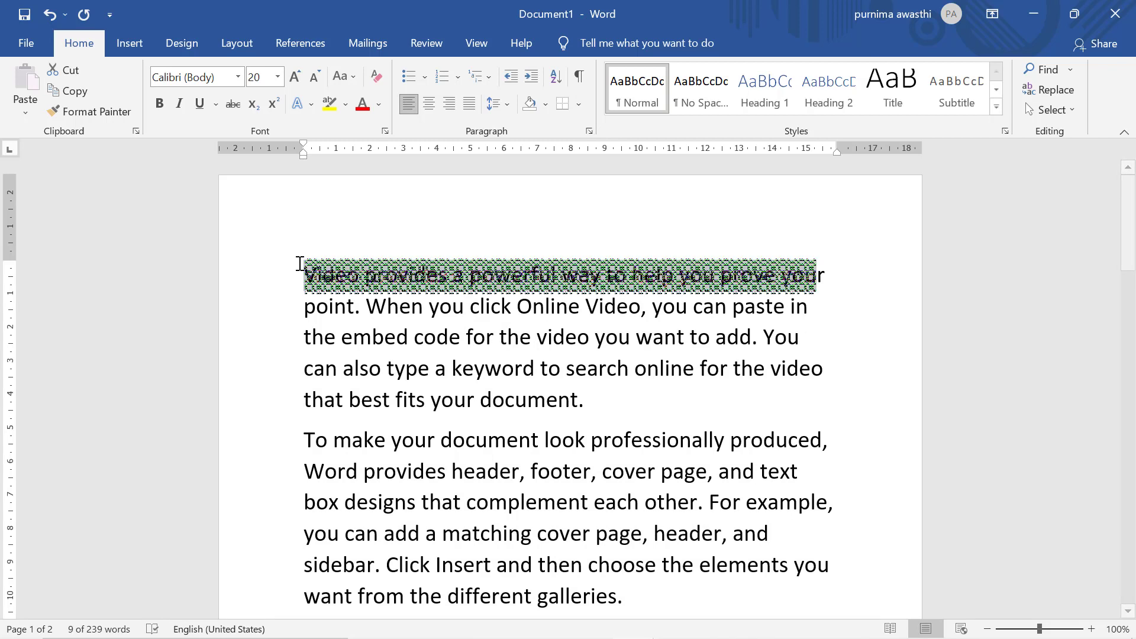
key(shift+Right)
key(shift+Right)
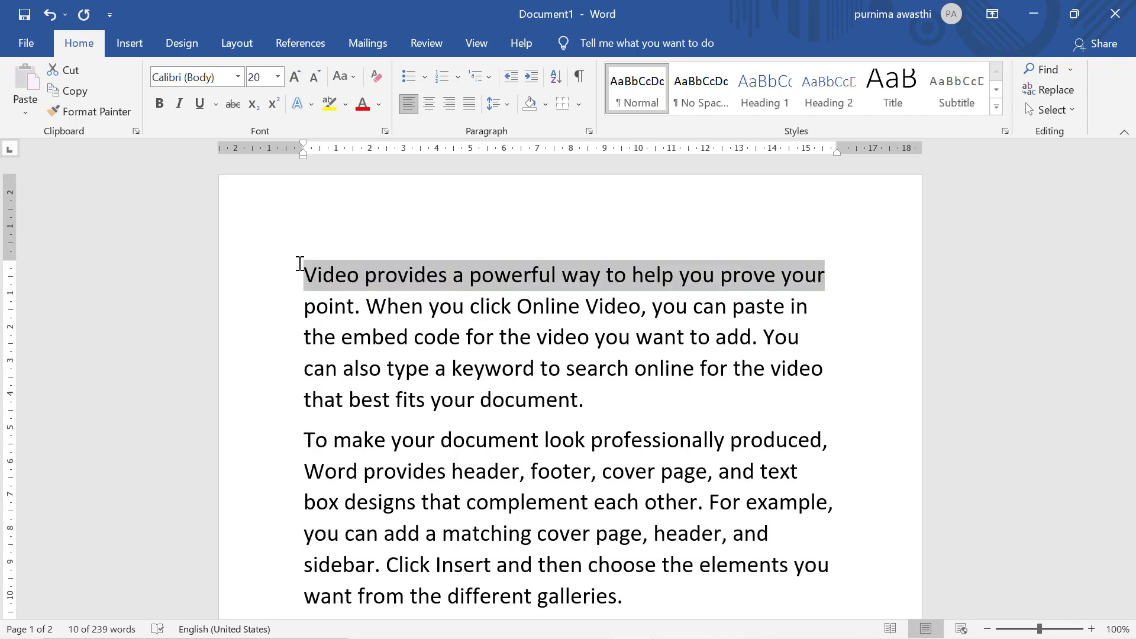
key(ctrl+b)
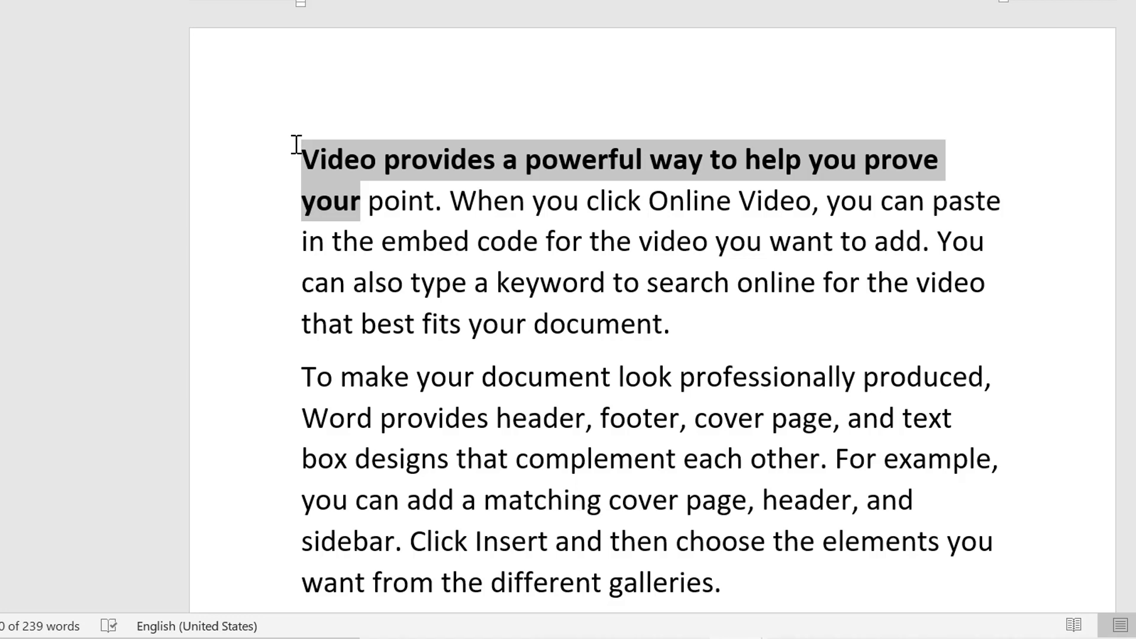
key(ctrl+b)
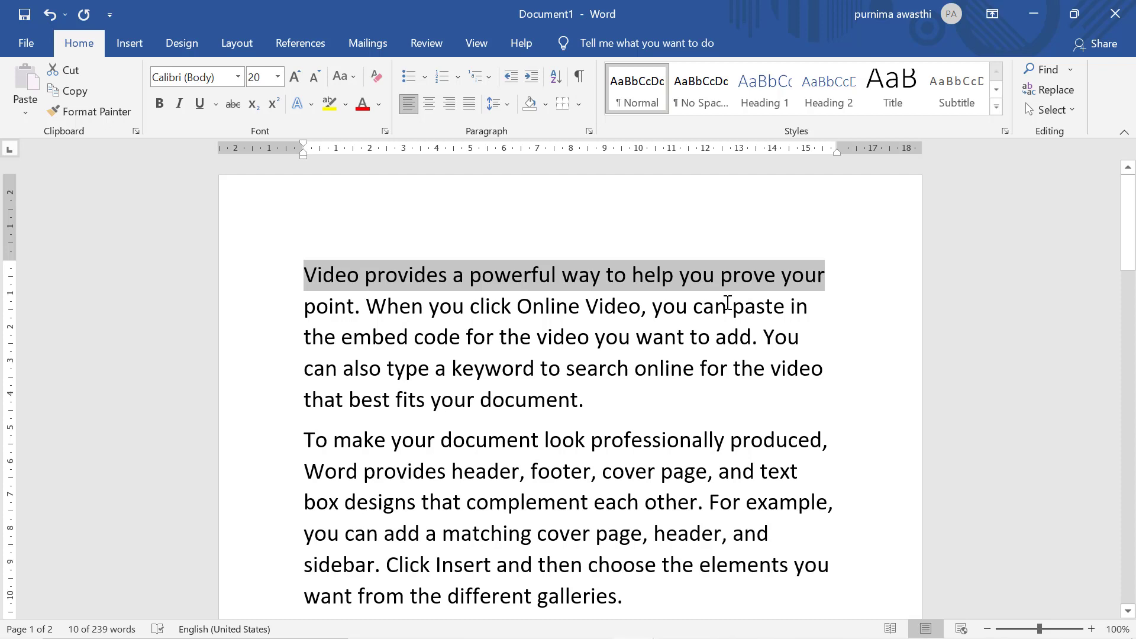
key(ctrl+c)
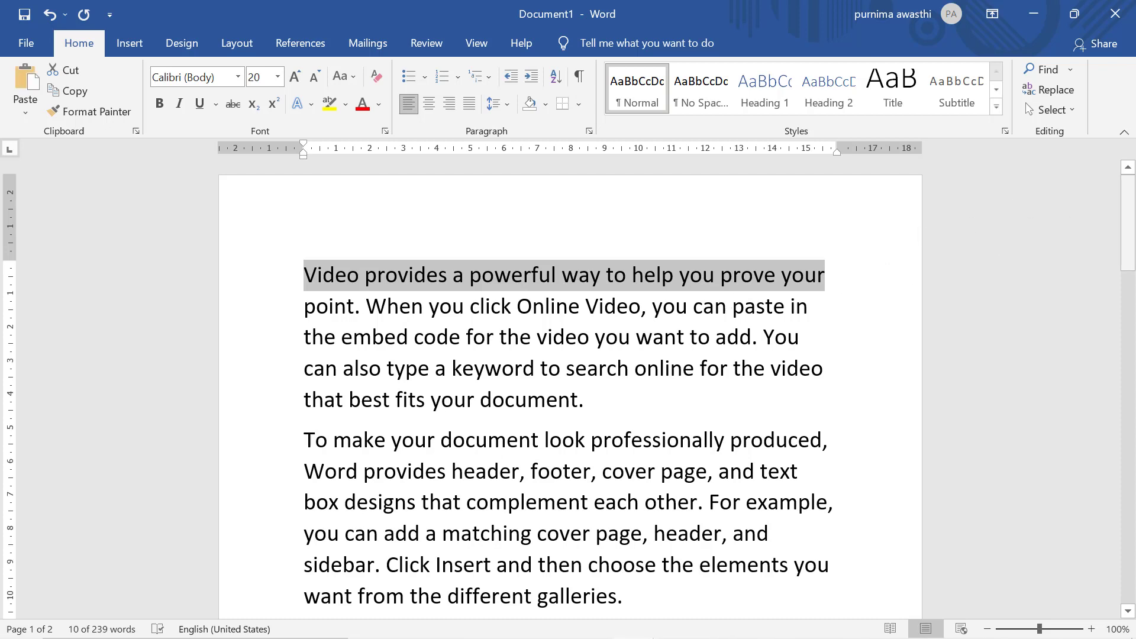
- Paste the copied line on page 2's empty last line, then open the Font dialog with Ctrl+D
click(1110, 225)
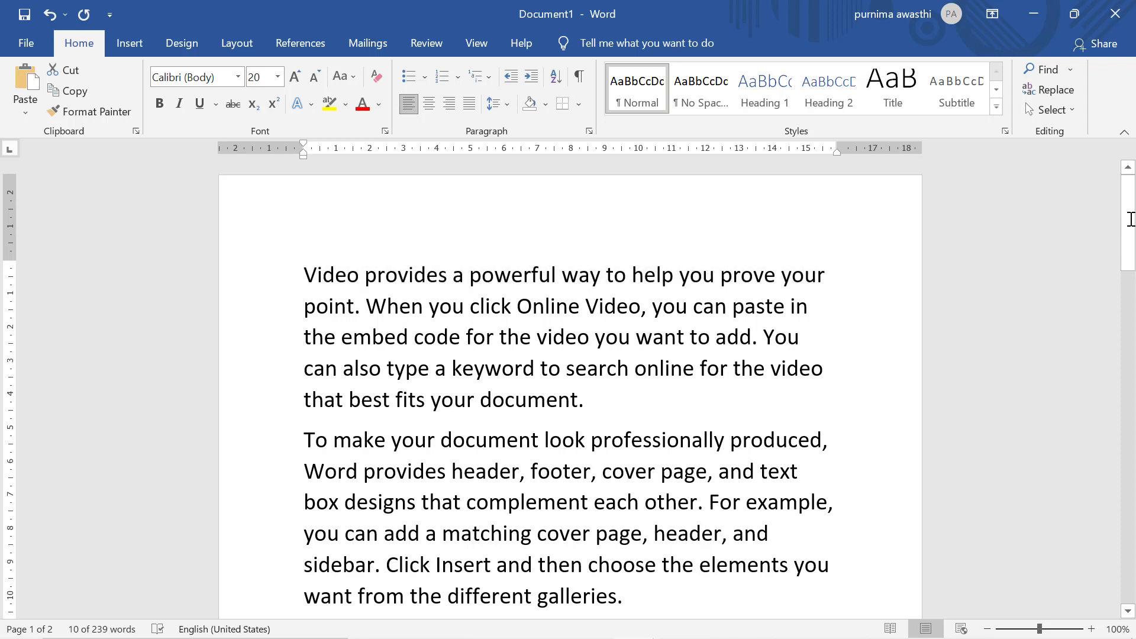
drag(1129, 222, 1133, 444)
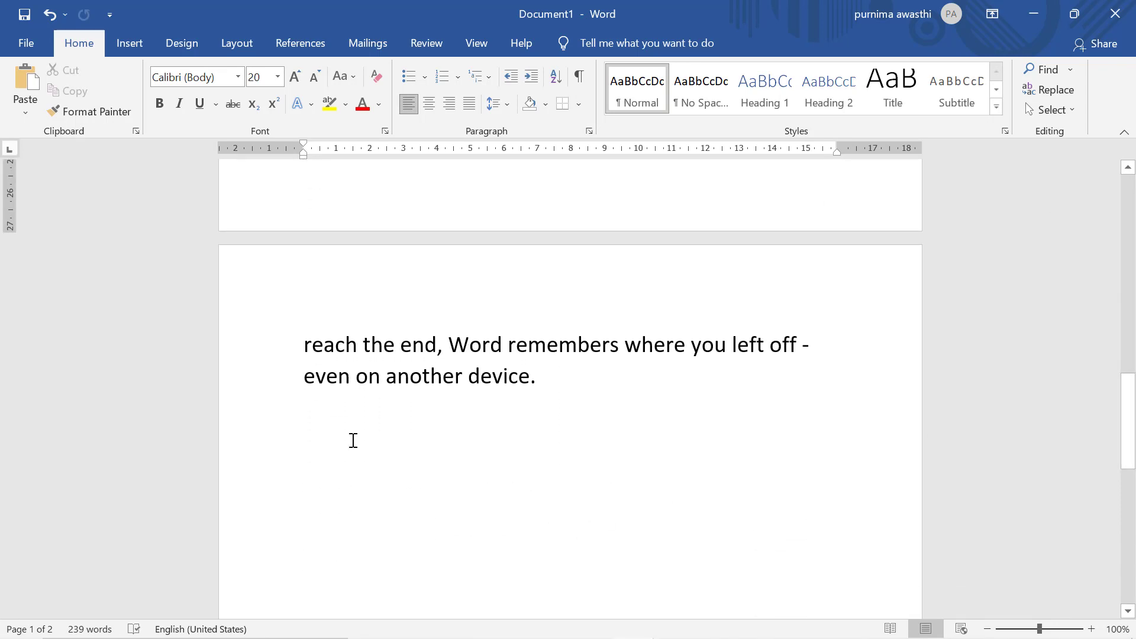
click(302, 420)
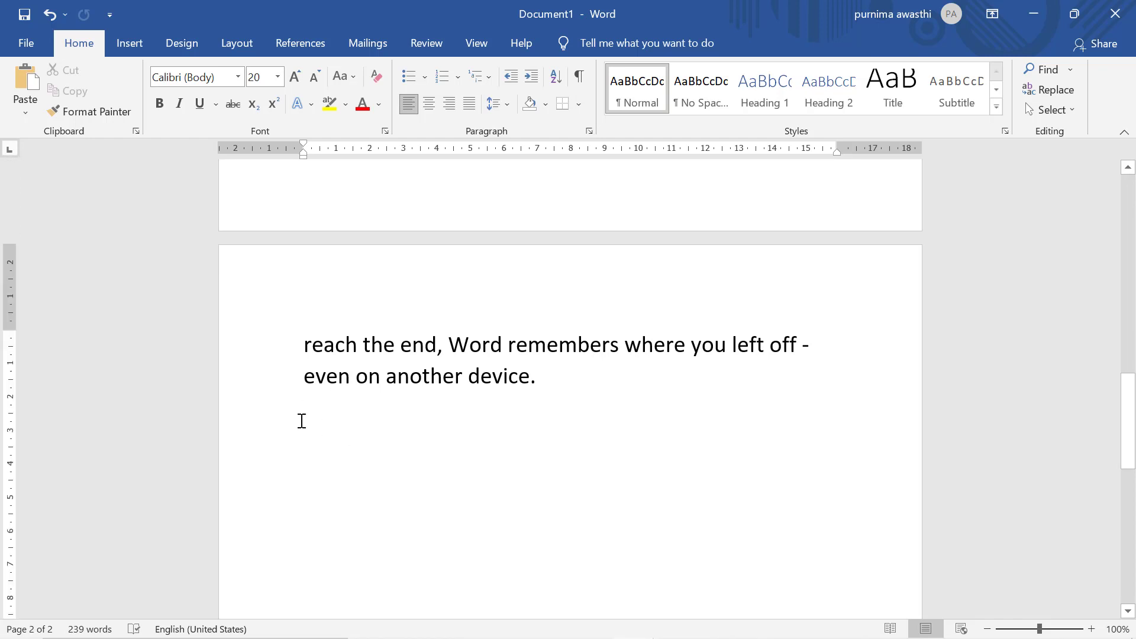
key(ctrl+v)
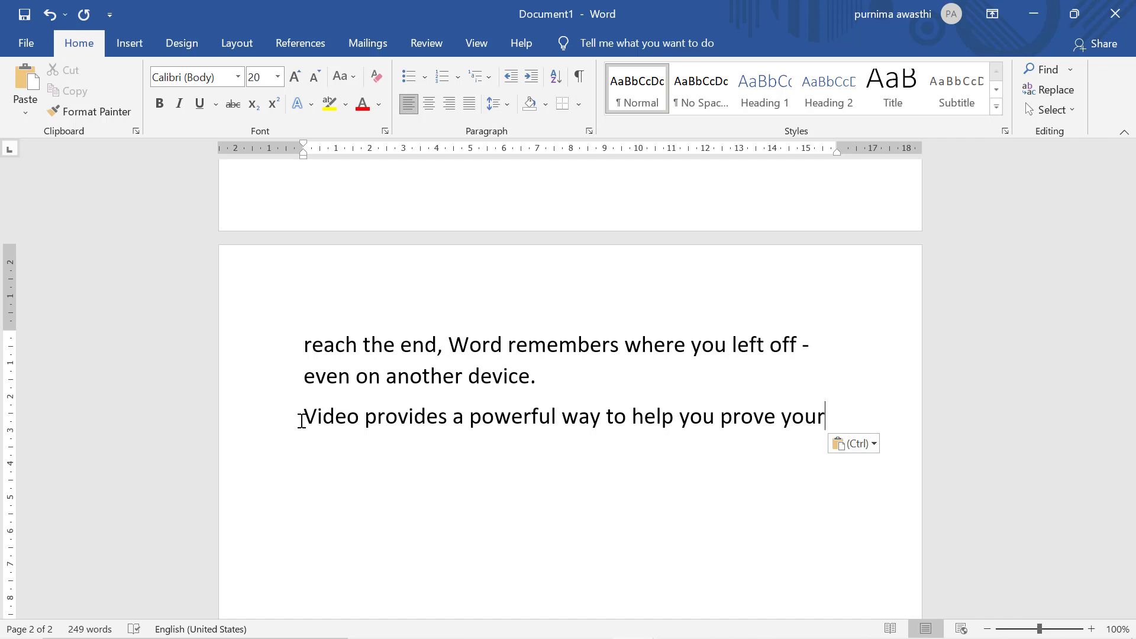
key(ctrl+d)
key(ctrl+d)
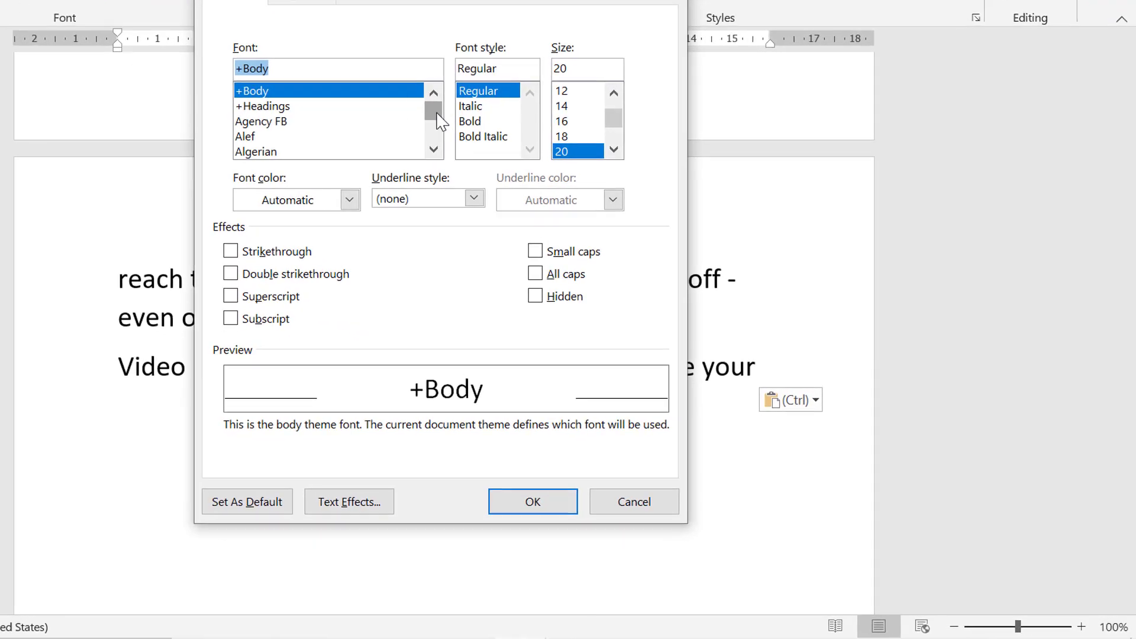
- Preview Bold Italic, size 16, light orange colour and no underline, then close without applying
mouse_move(438, 120)
mouse_down()
mouse_move(433, 142)
mouse_move(432, 114)
mouse_up()
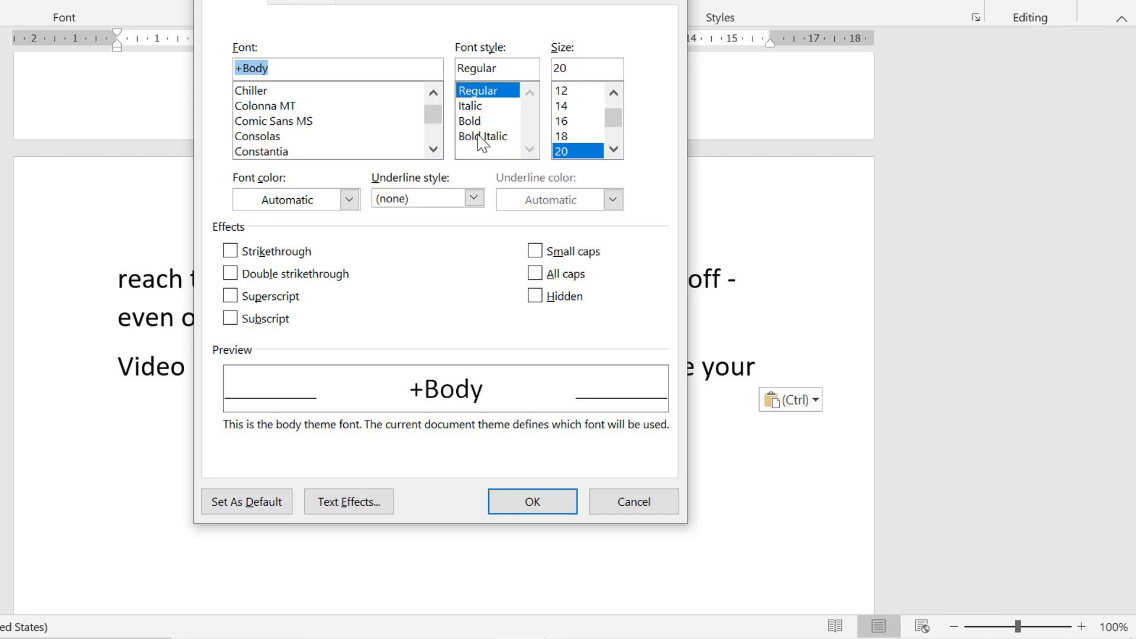
click(483, 137)
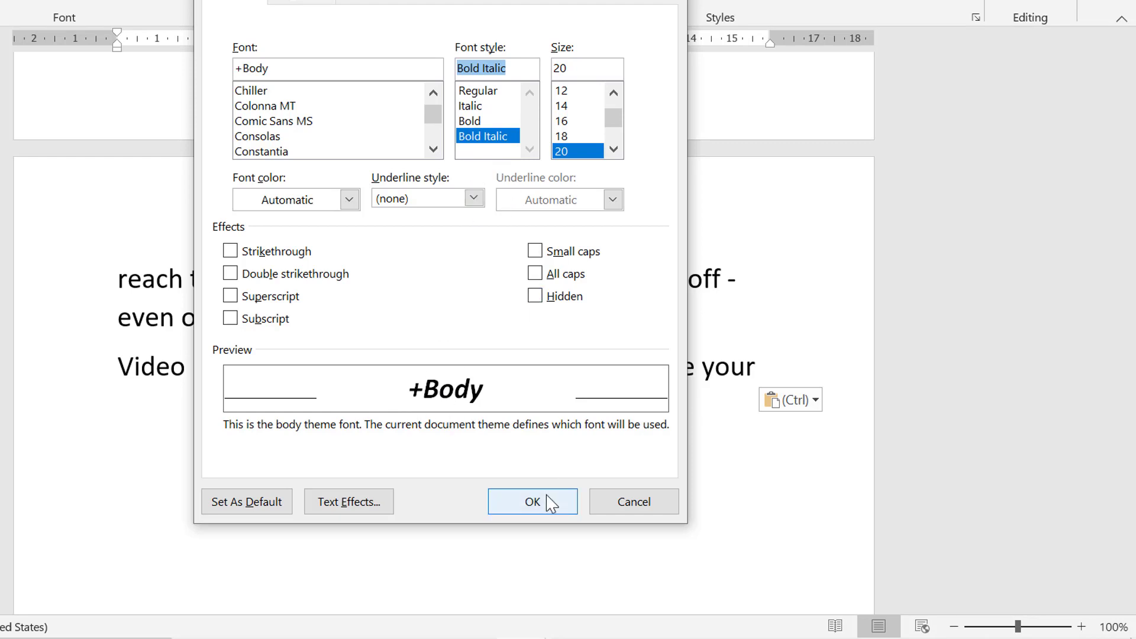
click(562, 137)
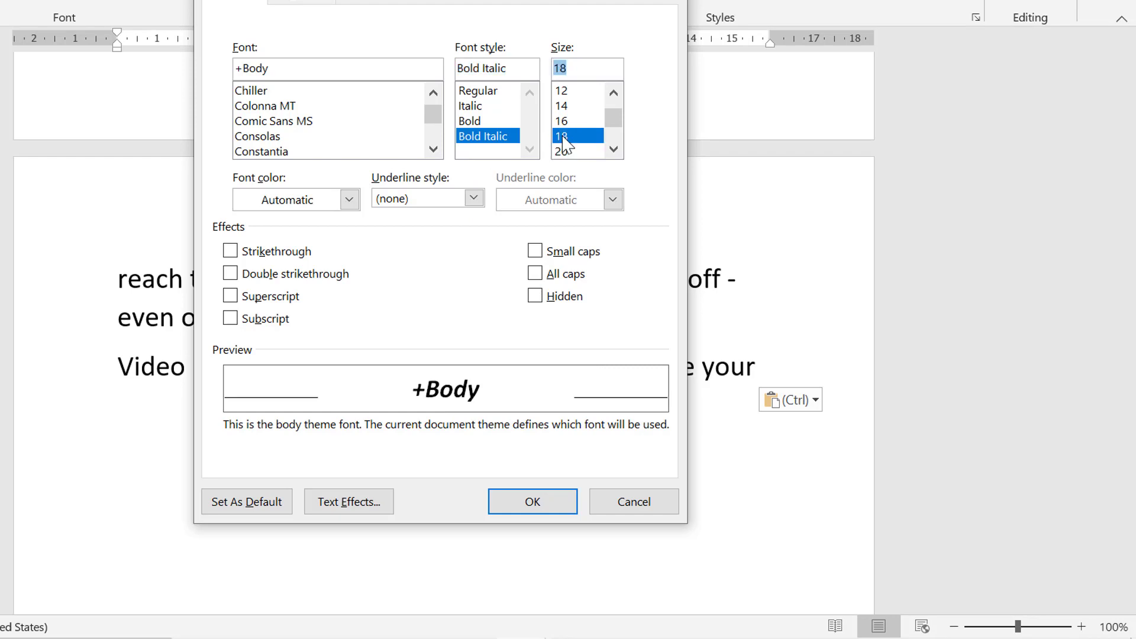
click(565, 121)
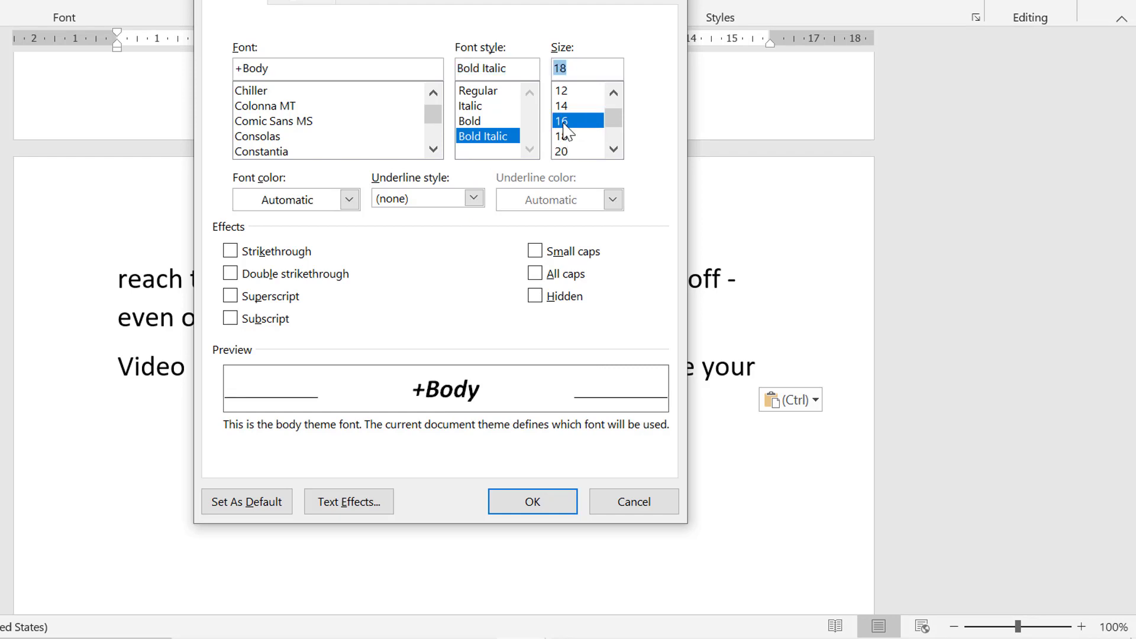
click(350, 200)
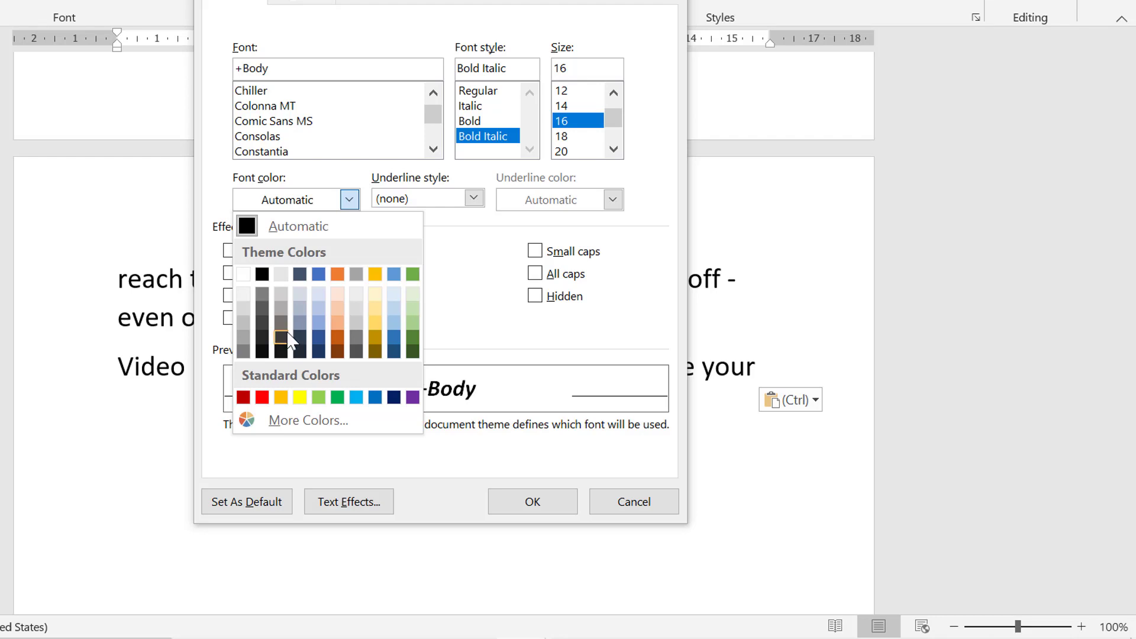
click(338, 322)
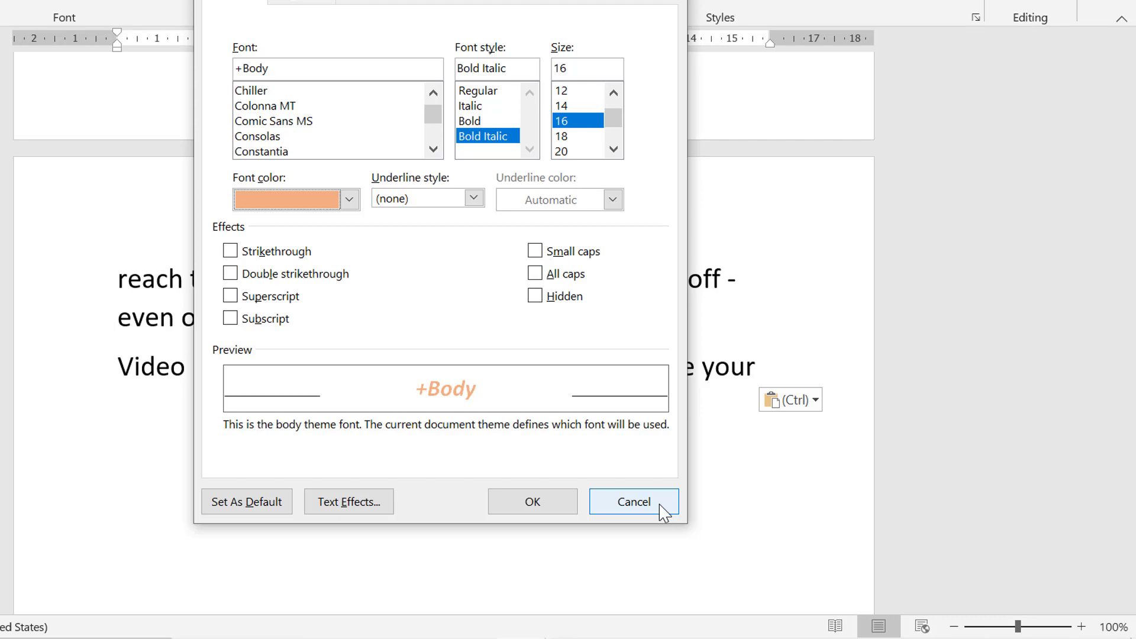
click(474, 199)
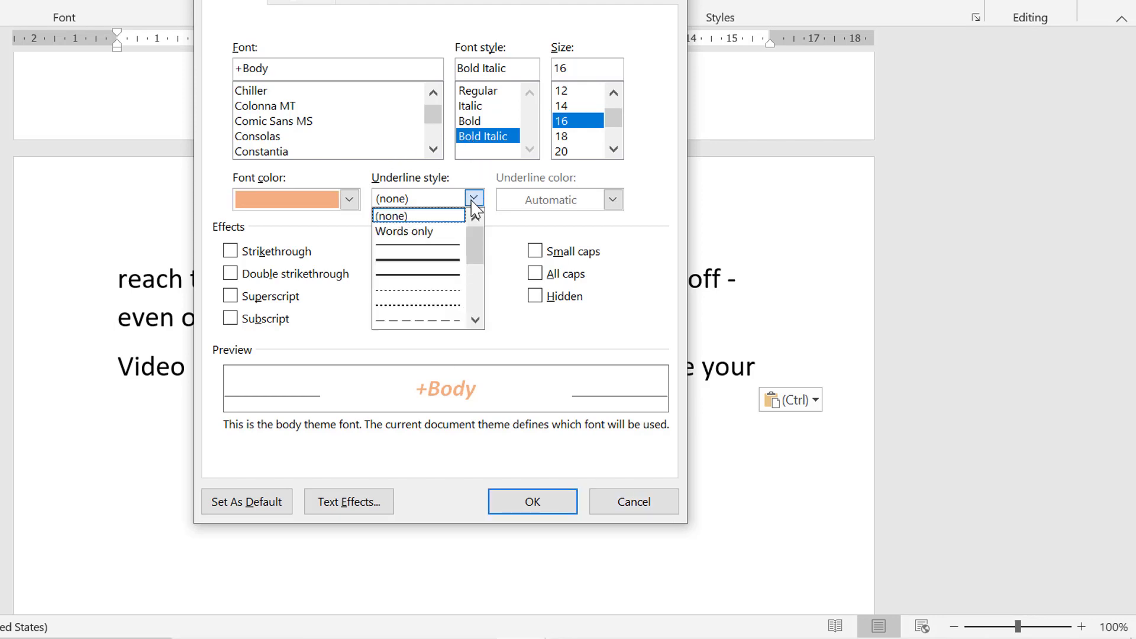
click(477, 200)
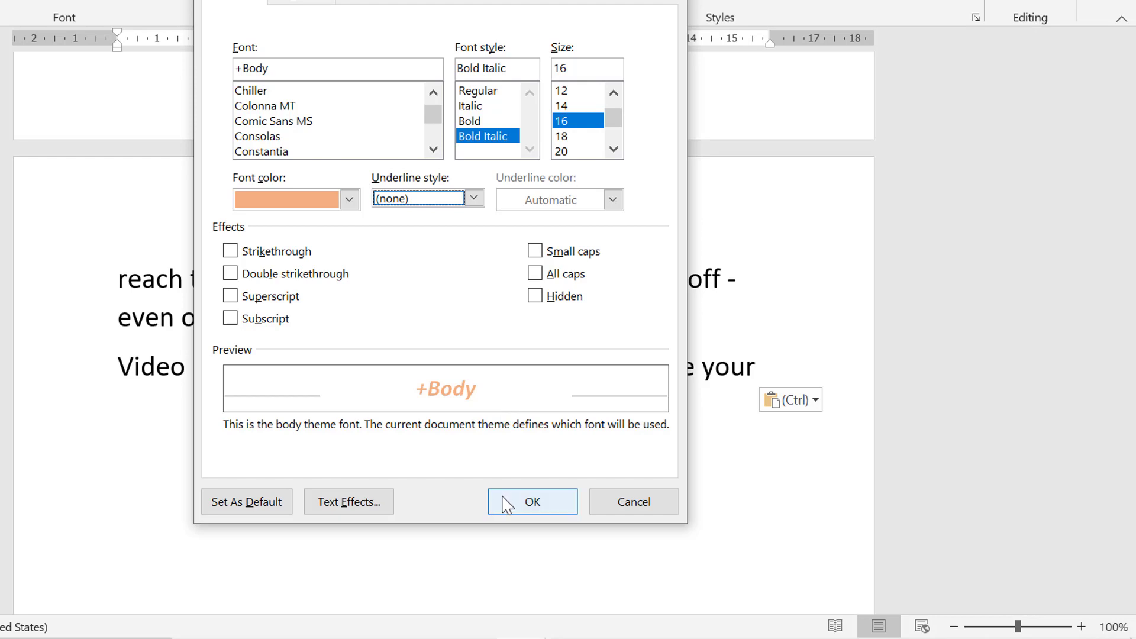
click(659, 500)
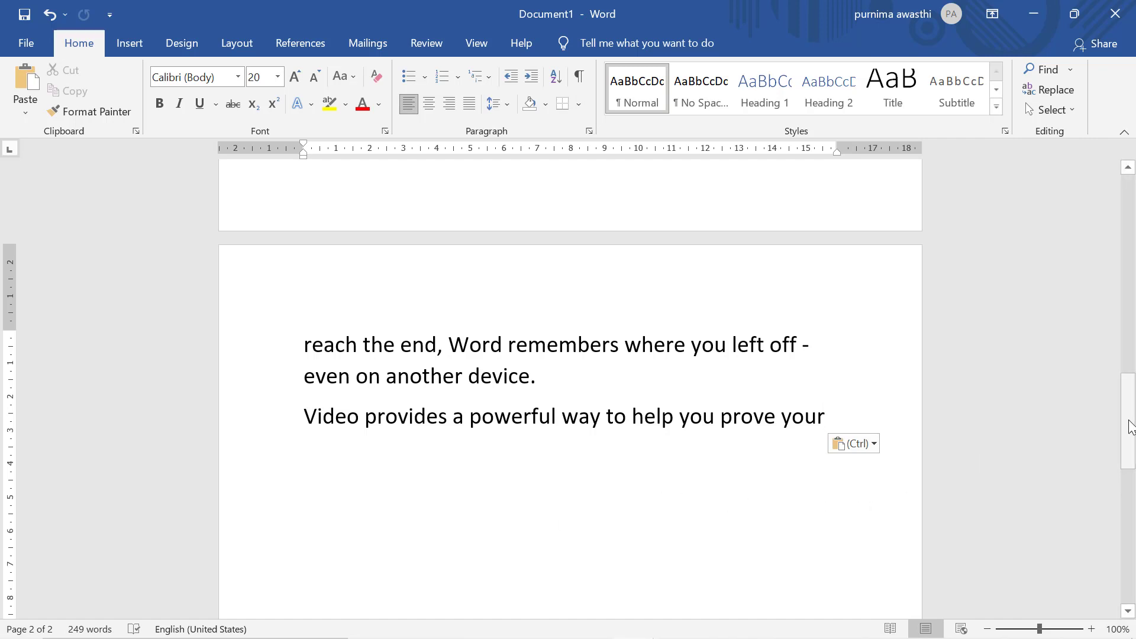
- Break 'your' onto its own final line, centre it, then undo back to left alignment
drag(1132, 425, 1131, 454)
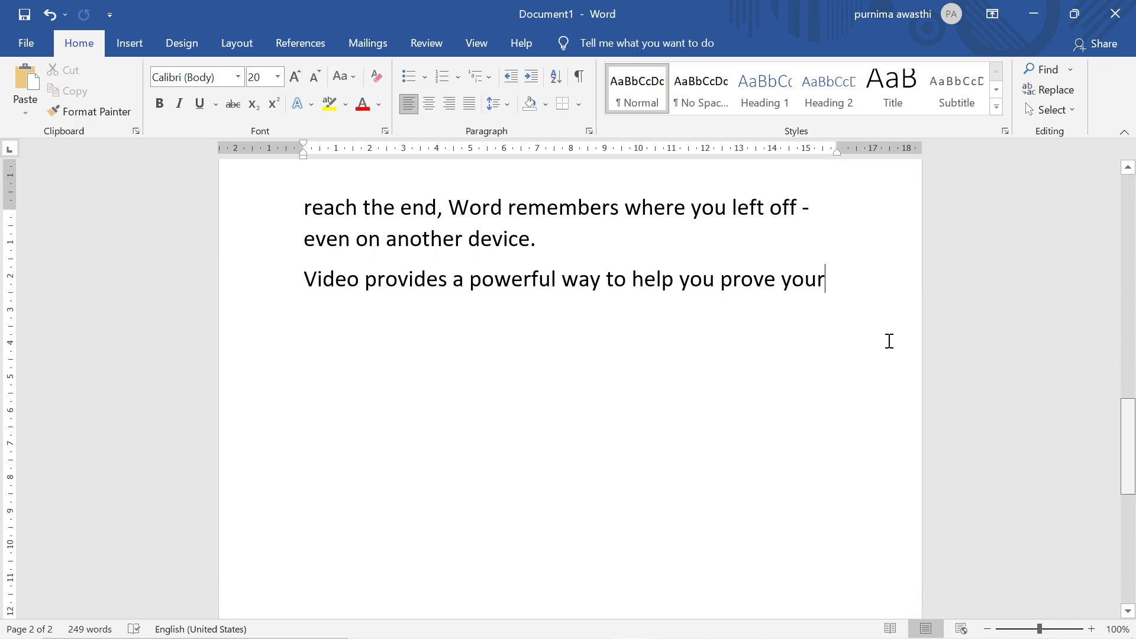
scroll(836, 352, up, 2)
drag(1130, 414, 1131, 415)
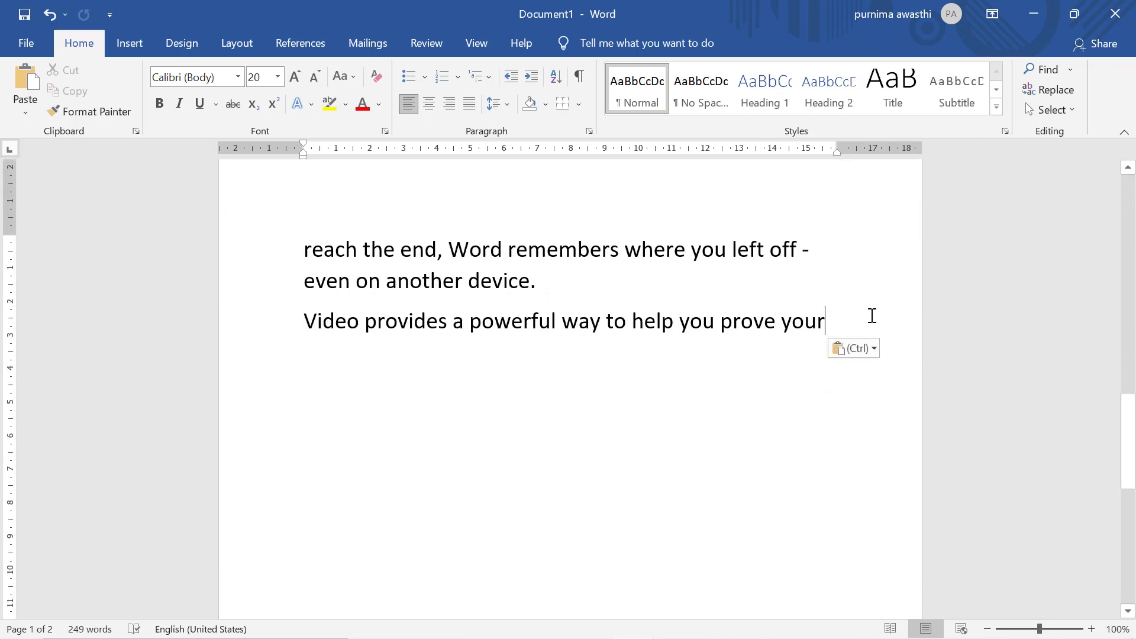
click(780, 326)
key(Return)
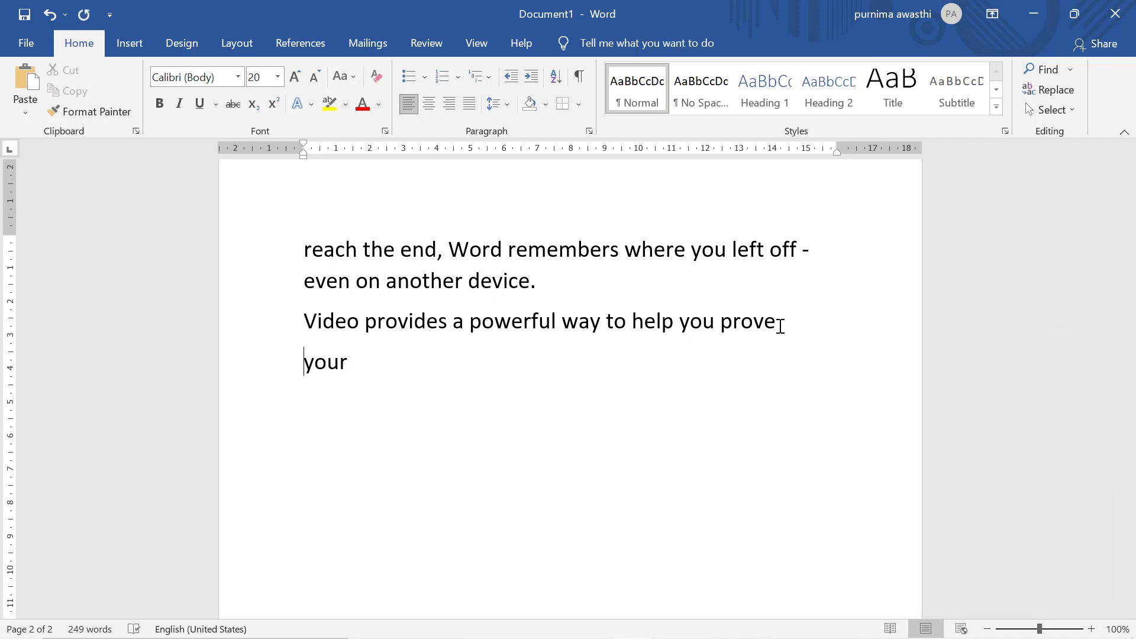
key(shift+Right)
key(shift+Right)
key(shift+Right)
key(shift+Right)
key(shift+Right)
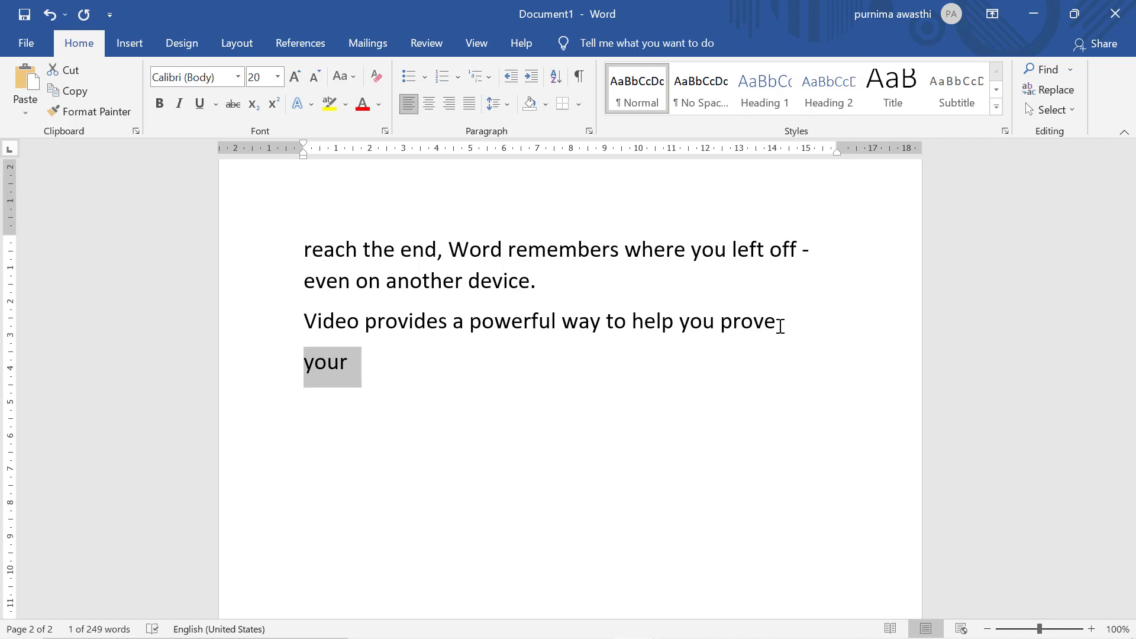
key(ctrl+e)
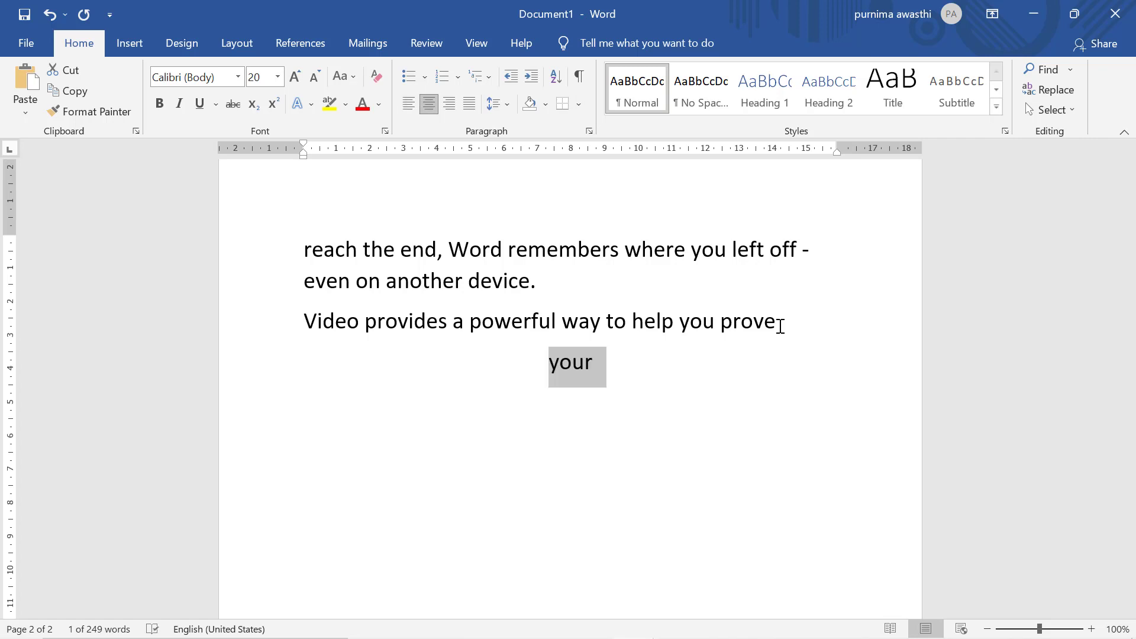
key(ctrl+z)
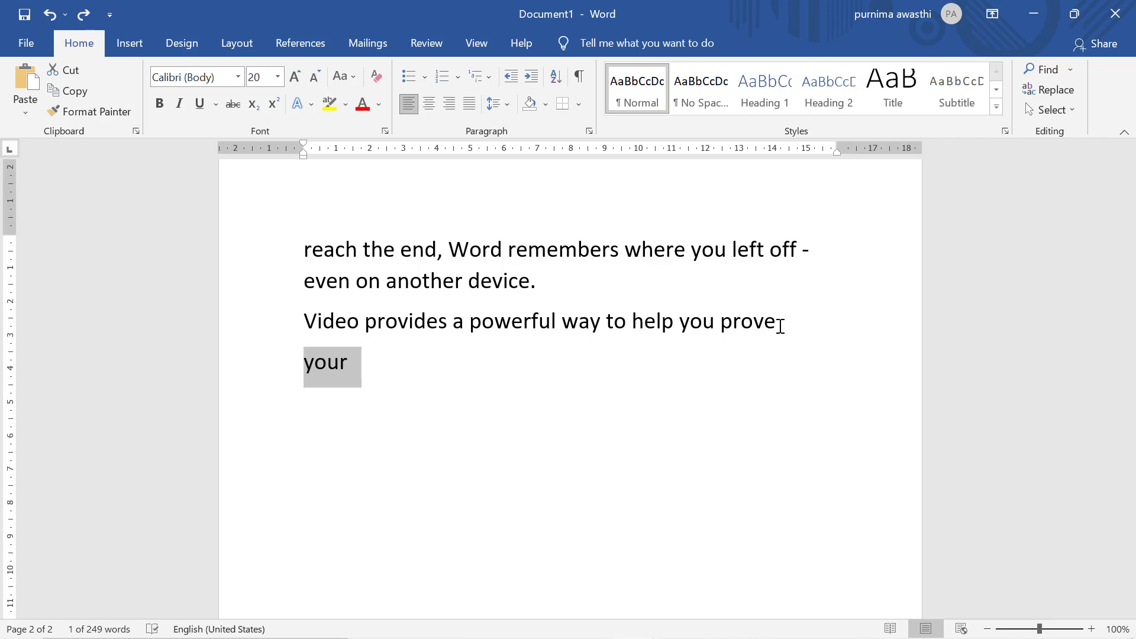
mouse_move(1126, 422)
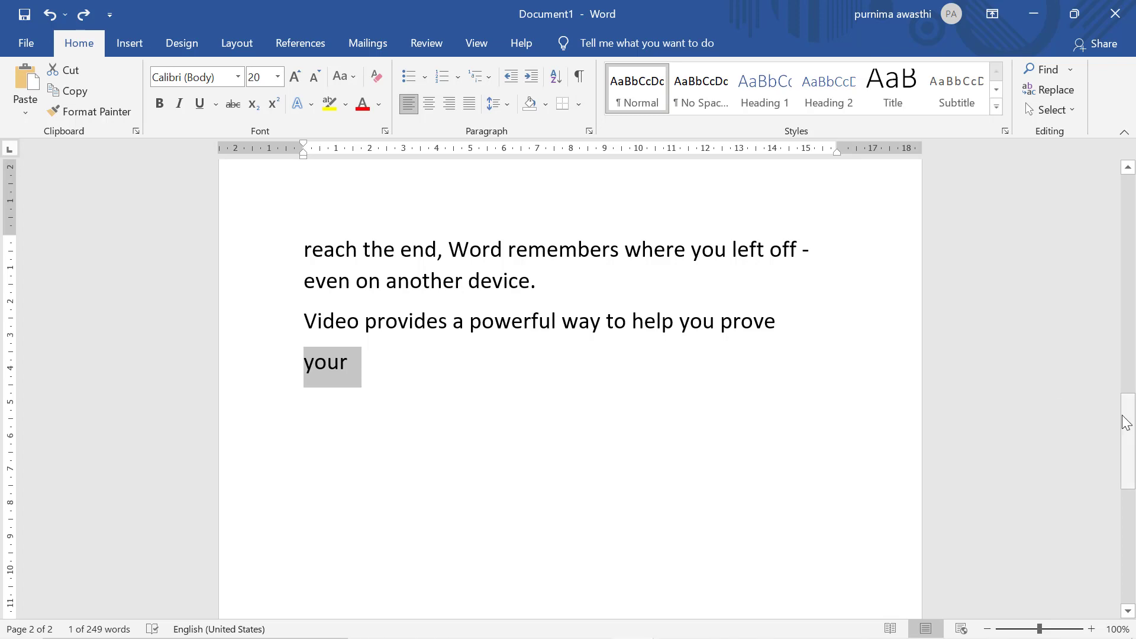
drag(1126, 423, 1126, 203)
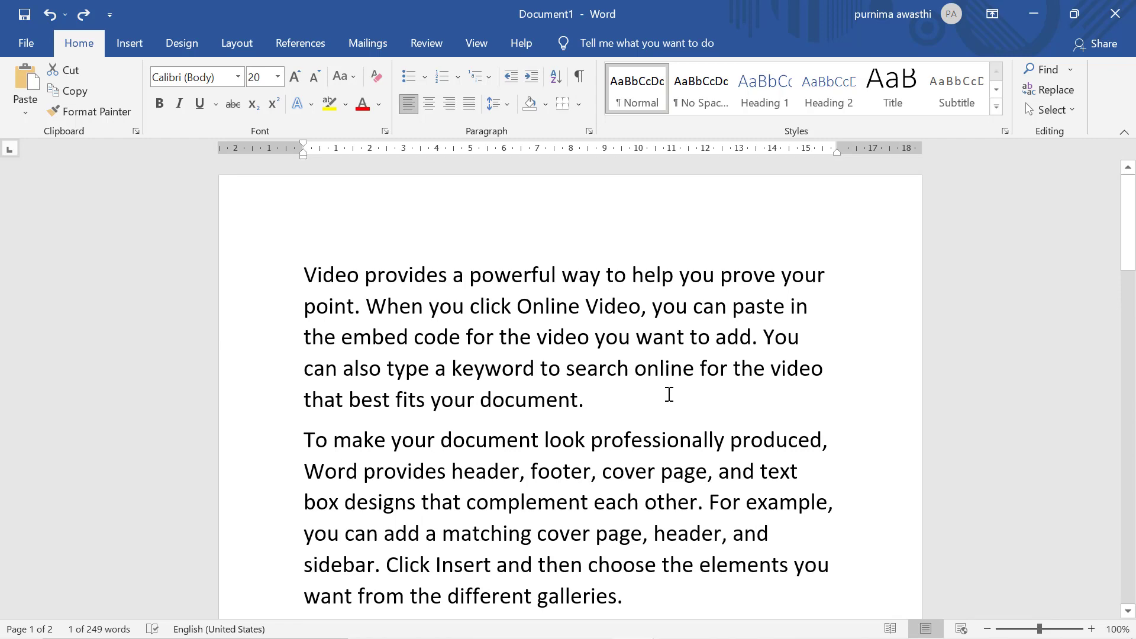
- Search the Navigation pane for 'video', review the 5 matches, and close the pane
key(ctrl+f)
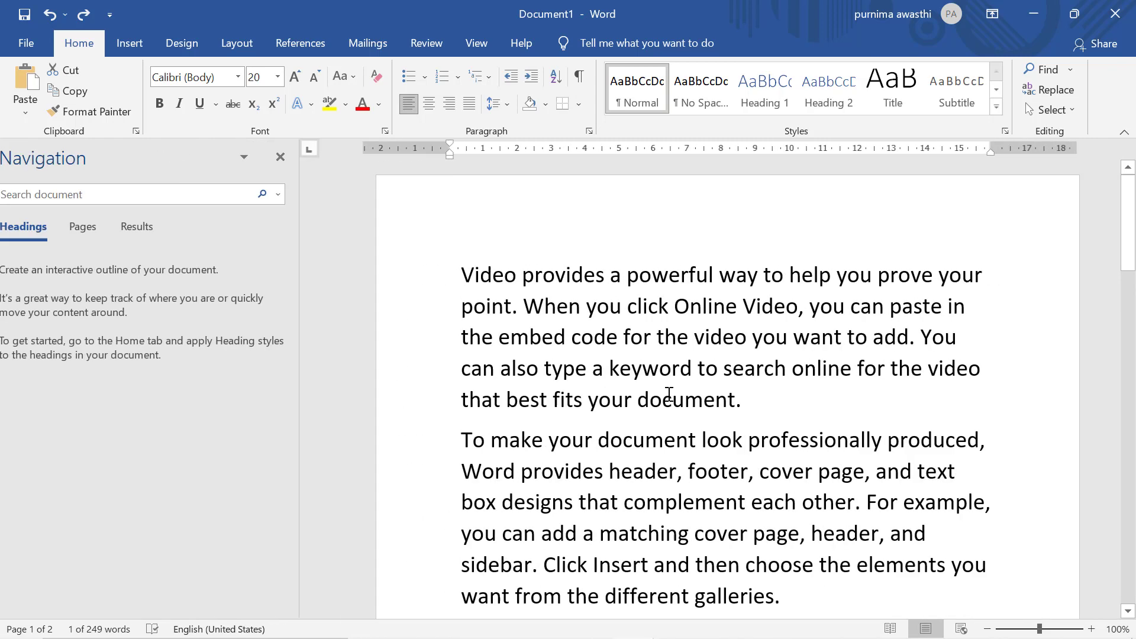
key(BackSpace)
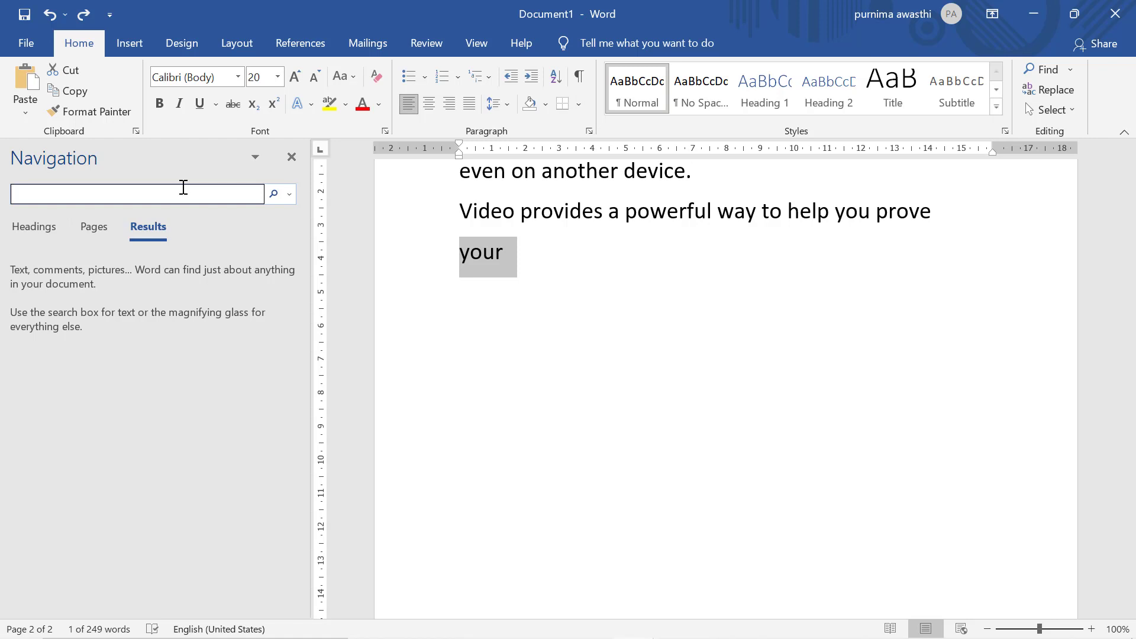
text(v)
text(idep)
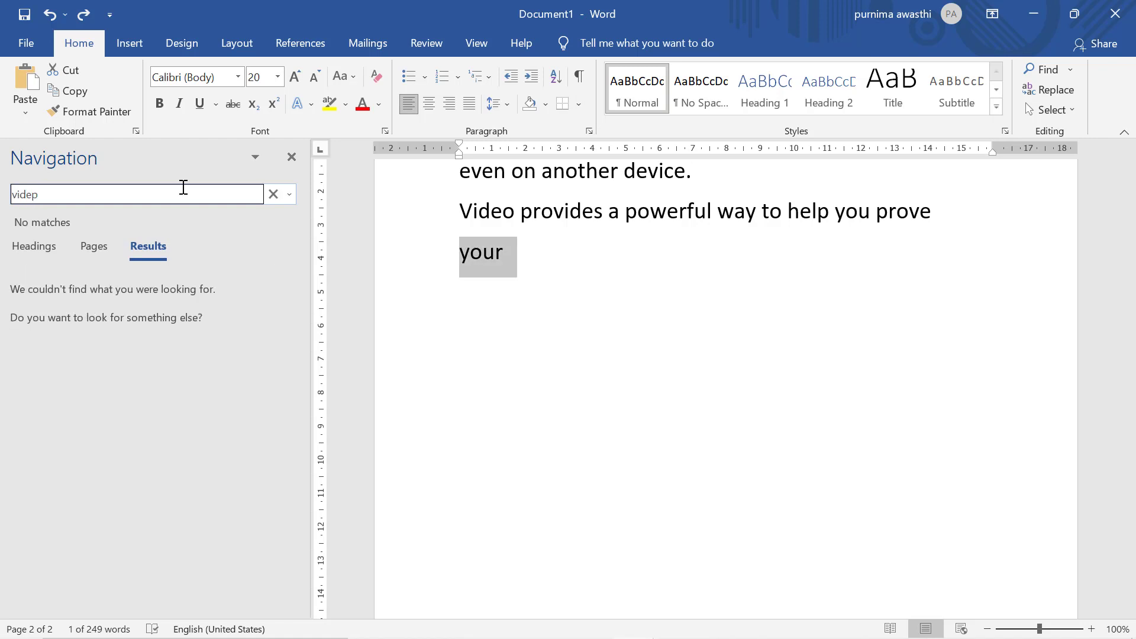
key(BackSpace)
text(o)
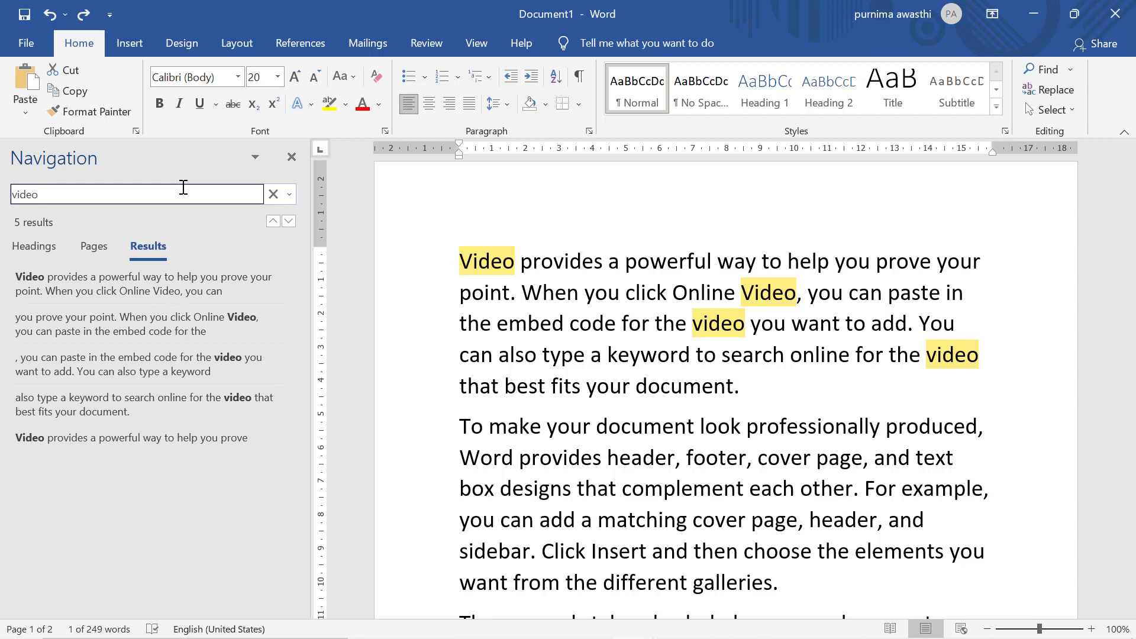
click(292, 157)
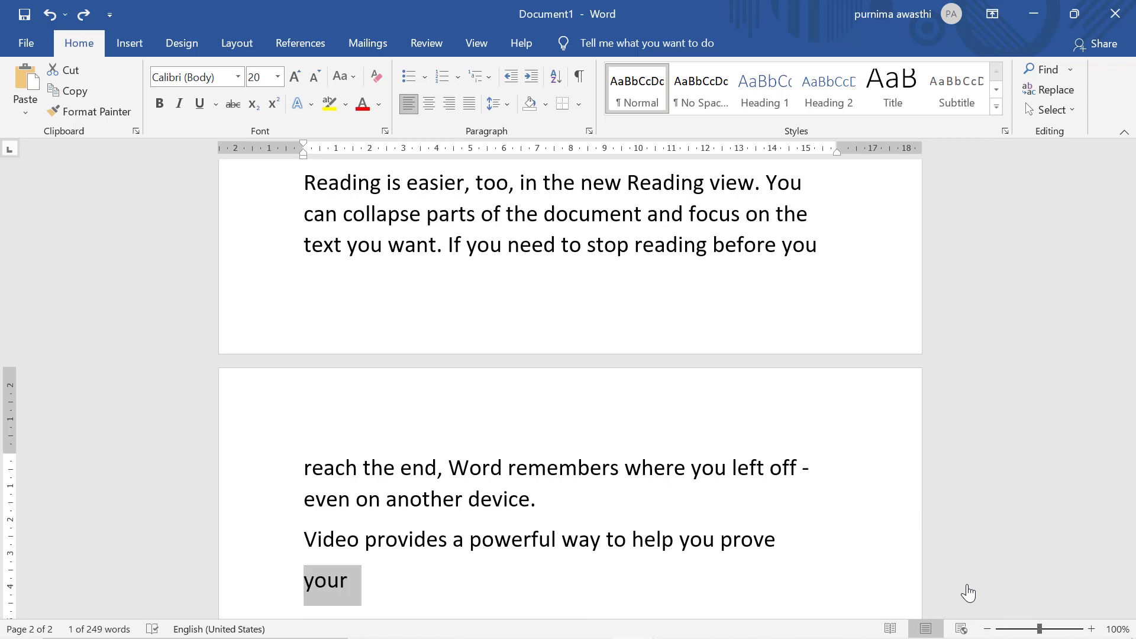
- Open the Go To tab of Find and Replace with Ctrl+G
key(ctrl+g)
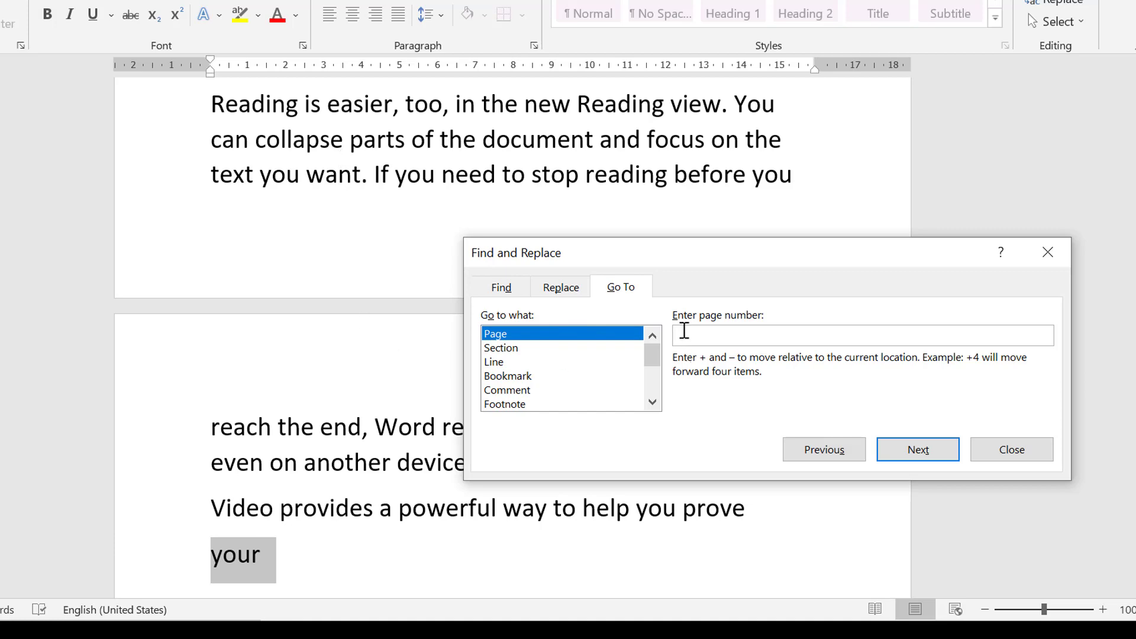
- Go To page 1, then switch to Line and go to line 5, then close the dialog
text(1)
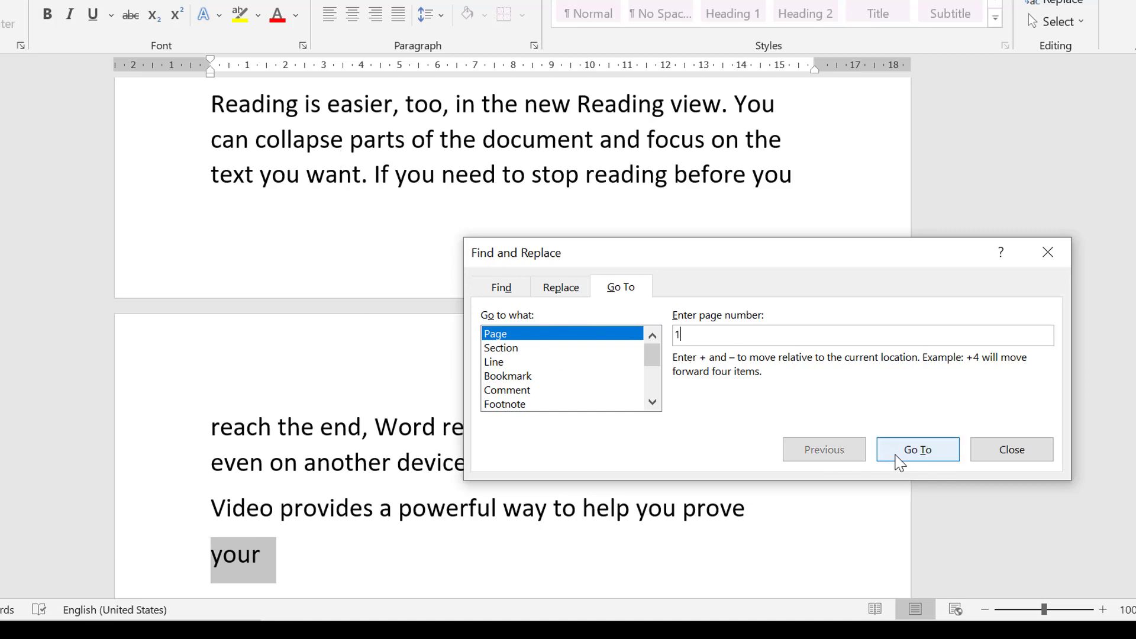
click(899, 460)
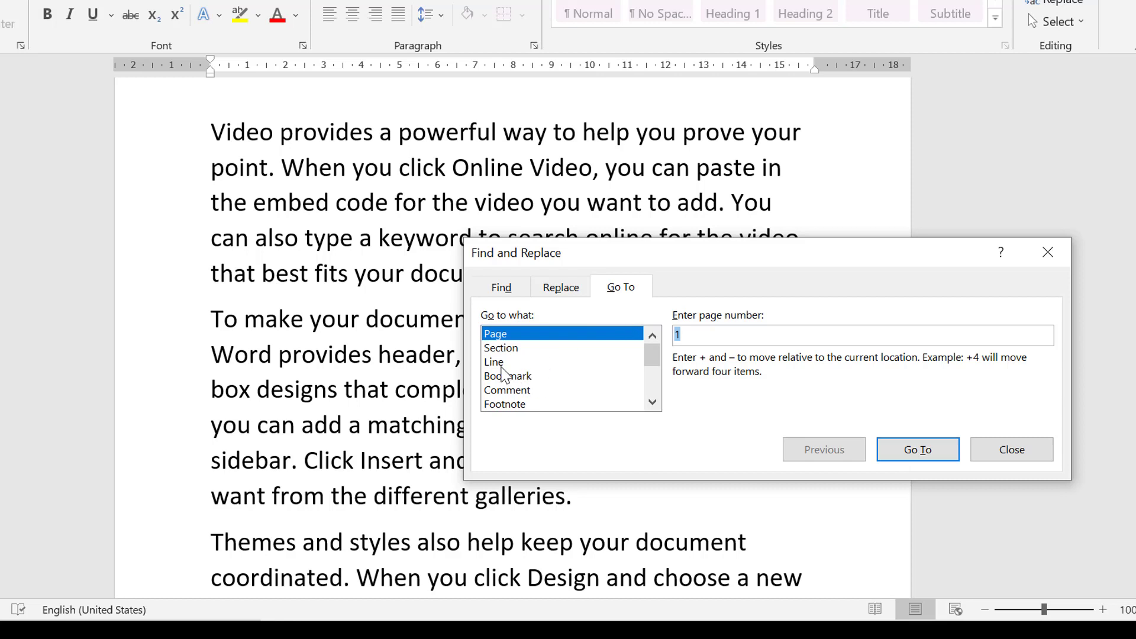
click(497, 362)
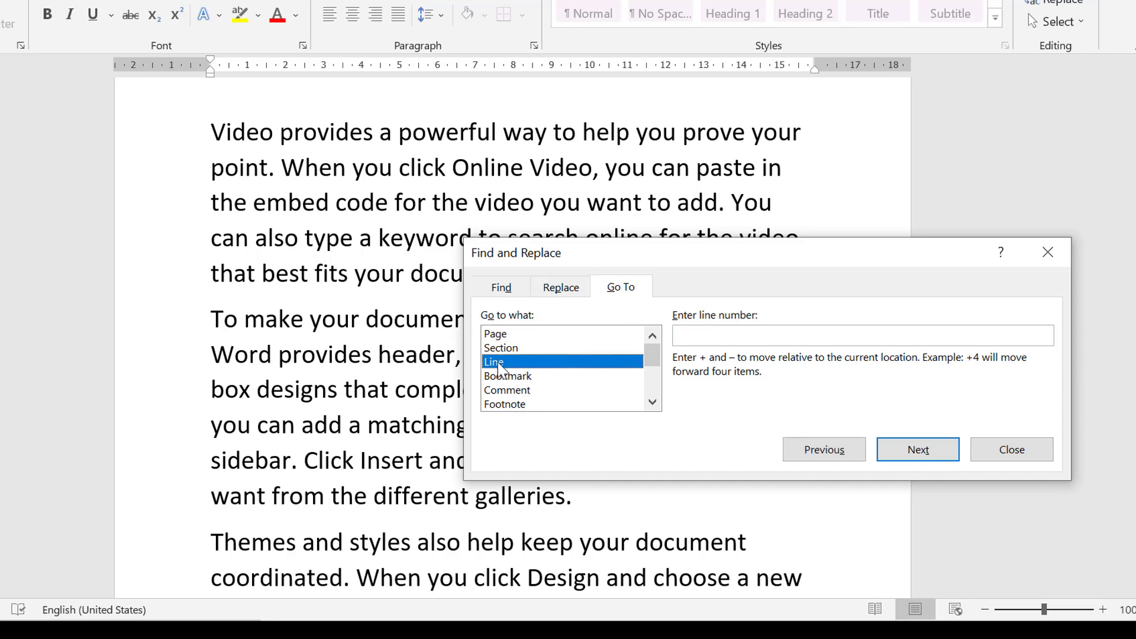
click(696, 336)
text(5)
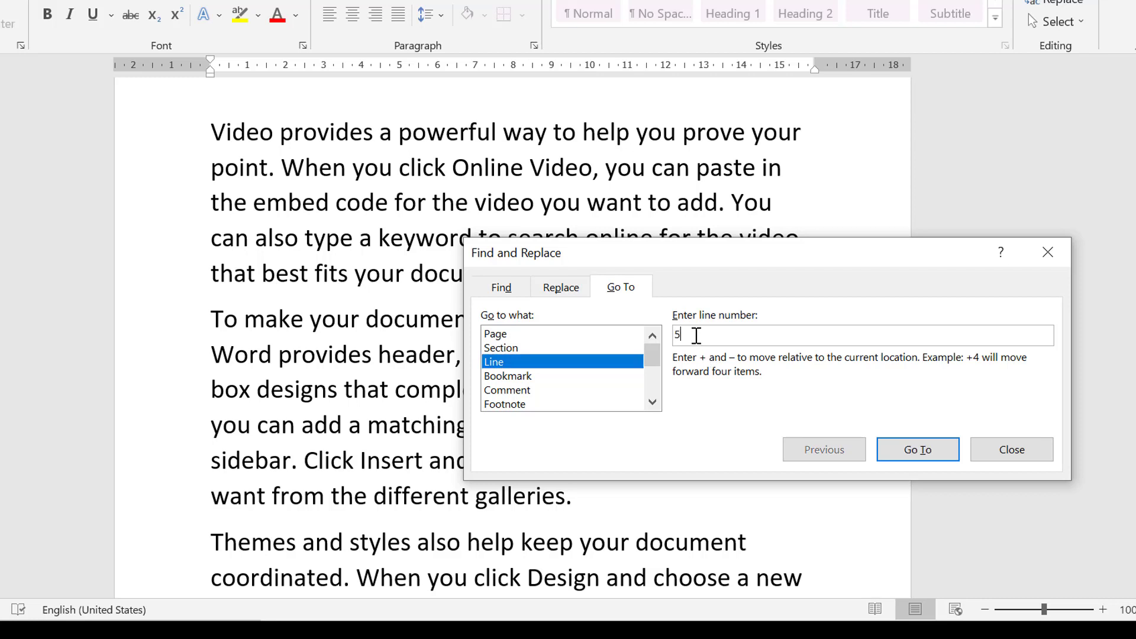
click(918, 459)
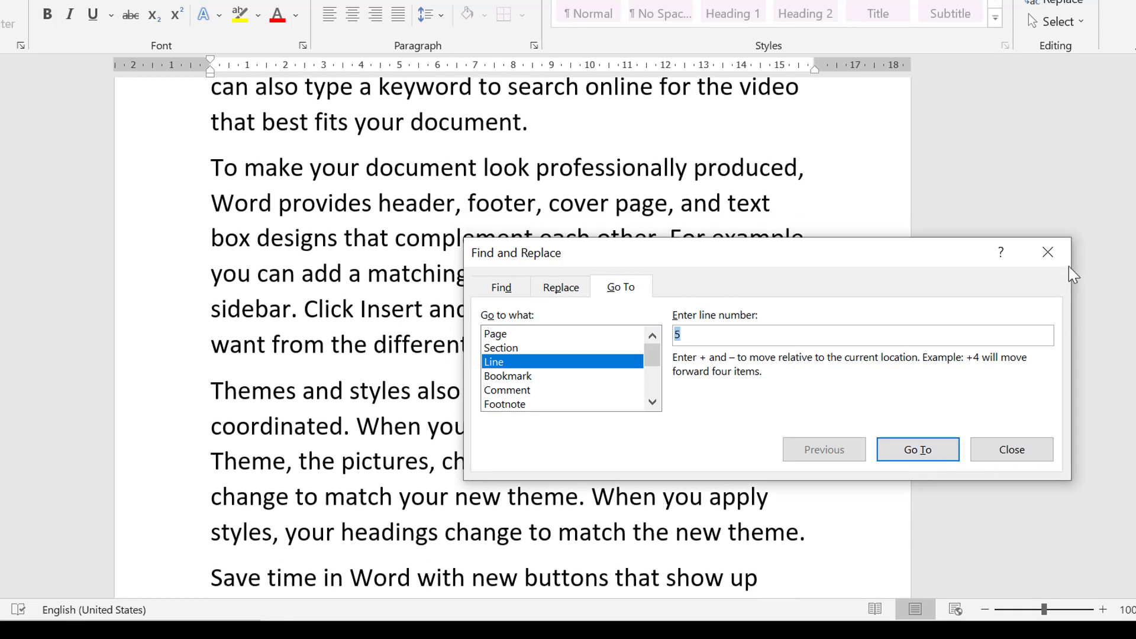
click(1052, 257)
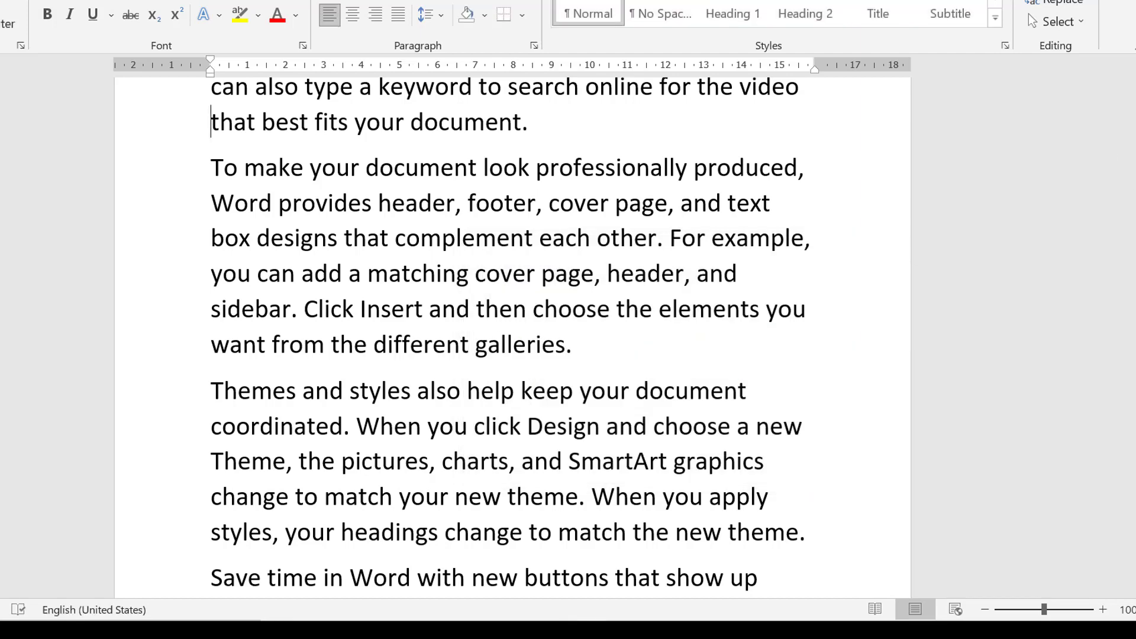
scroll(513, 336, up, 3)
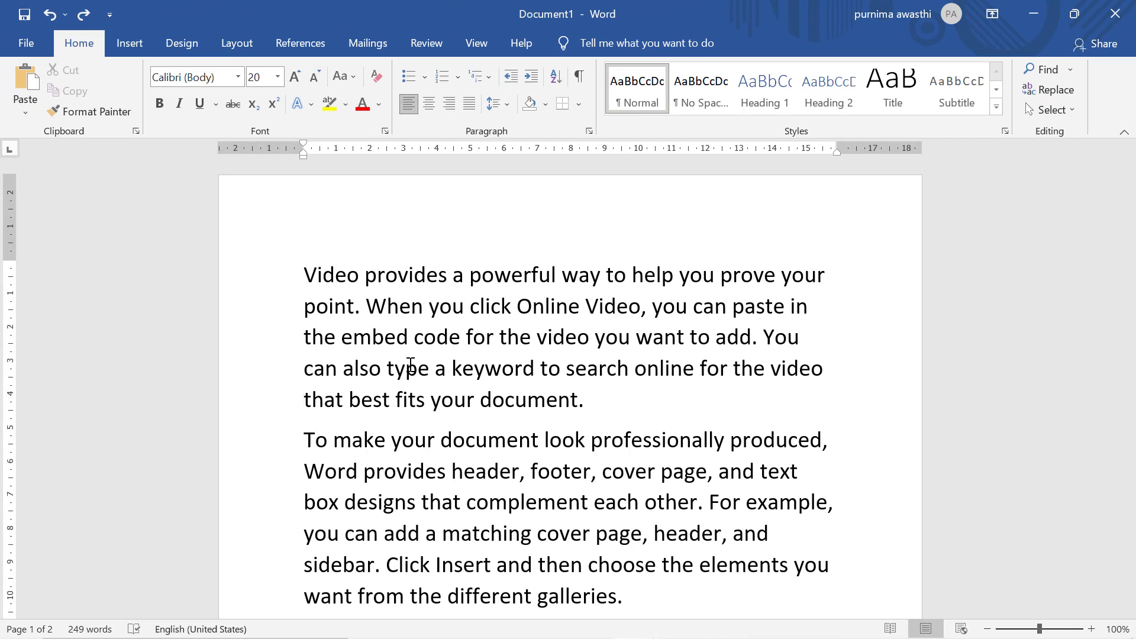
- Use Replace All to change 'video' to 'image', confirm the 5 replacements, and close the dialog
key(ctrl+h)
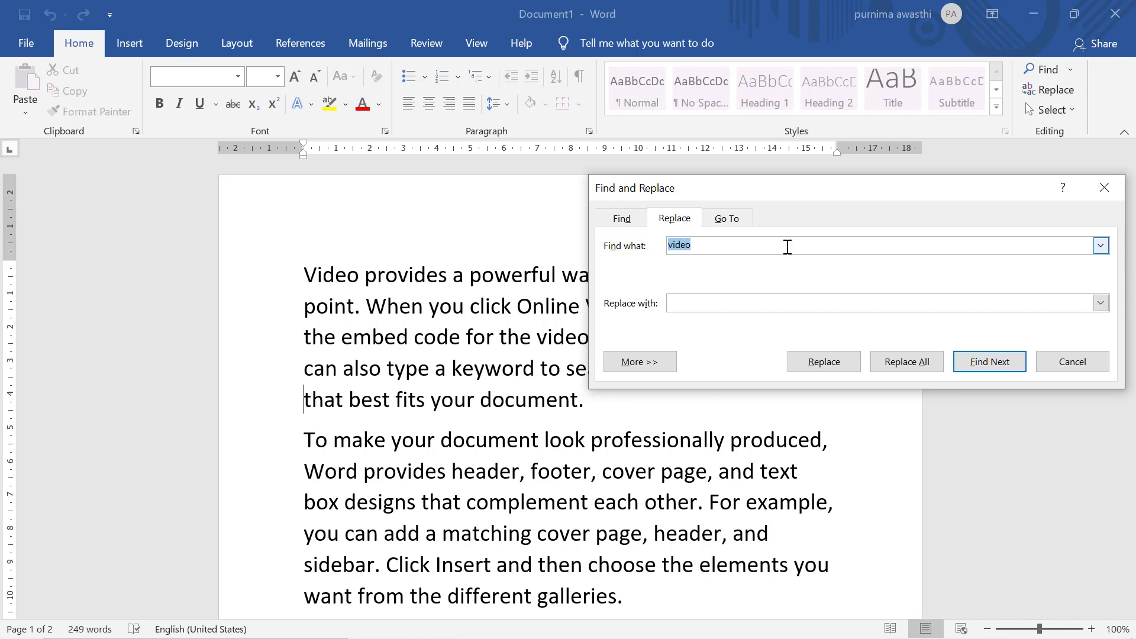
click(698, 247)
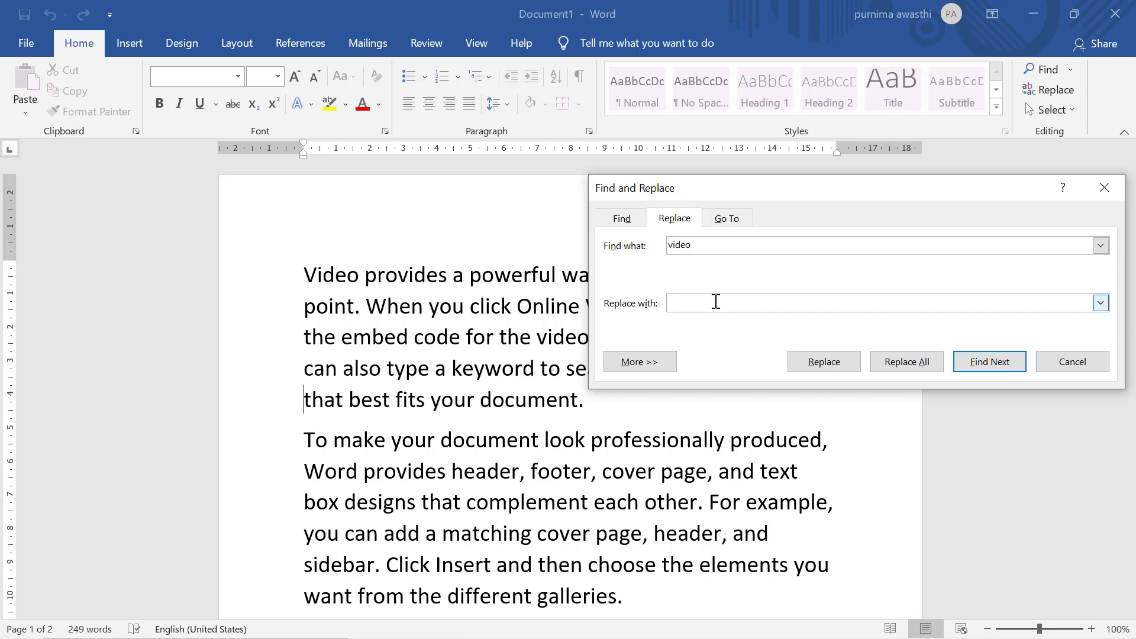
text(i)
text(mage)
click(892, 365)
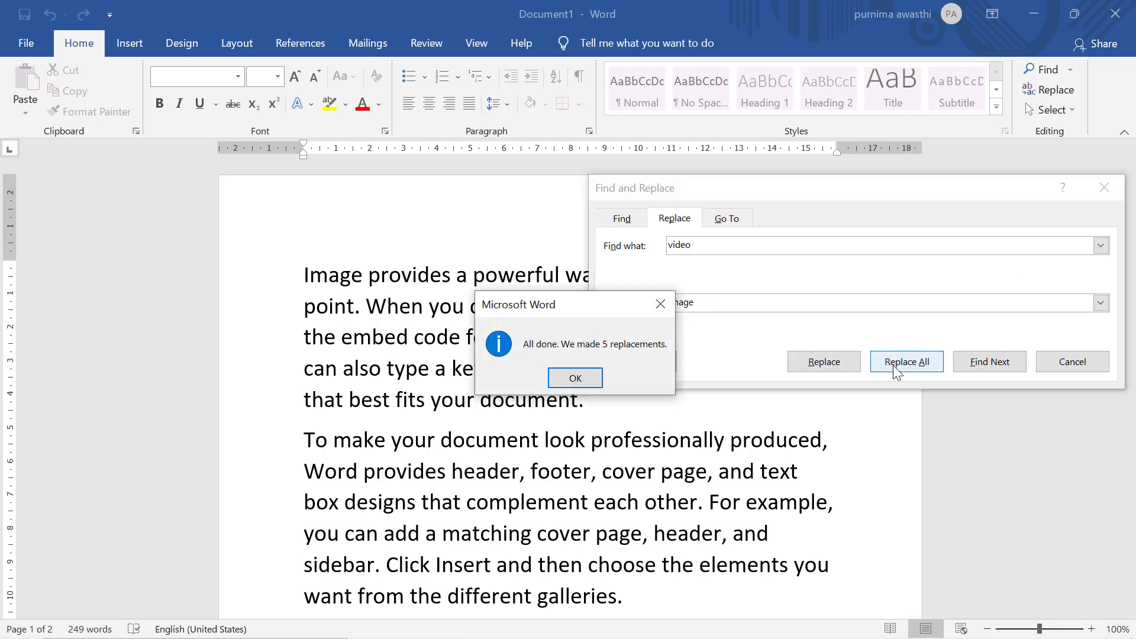
click(575, 378)
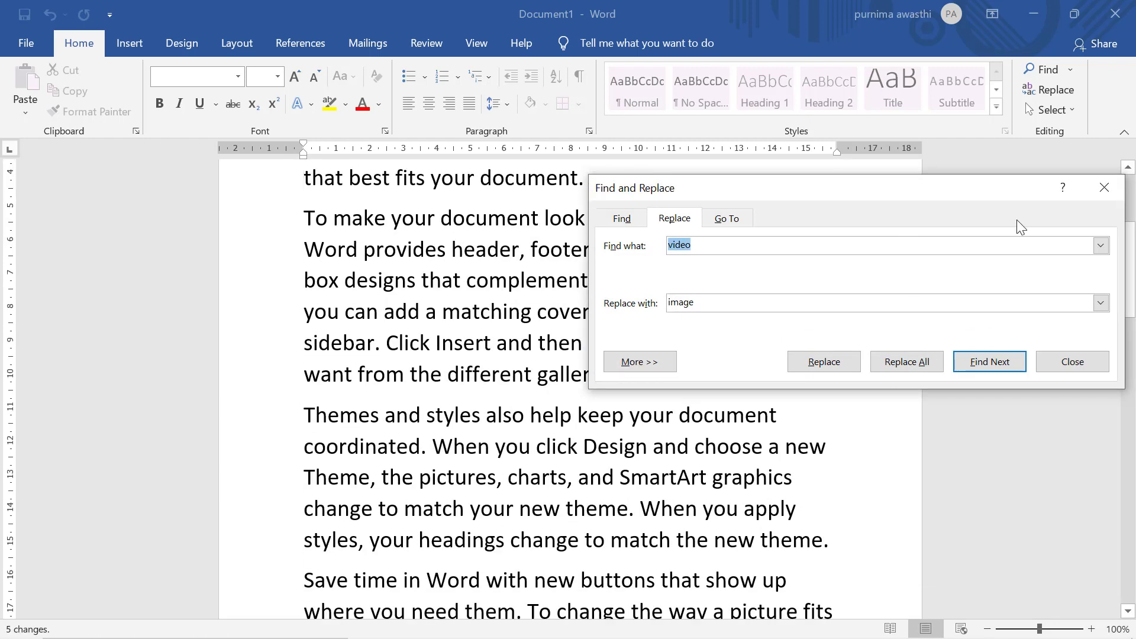
click(1098, 183)
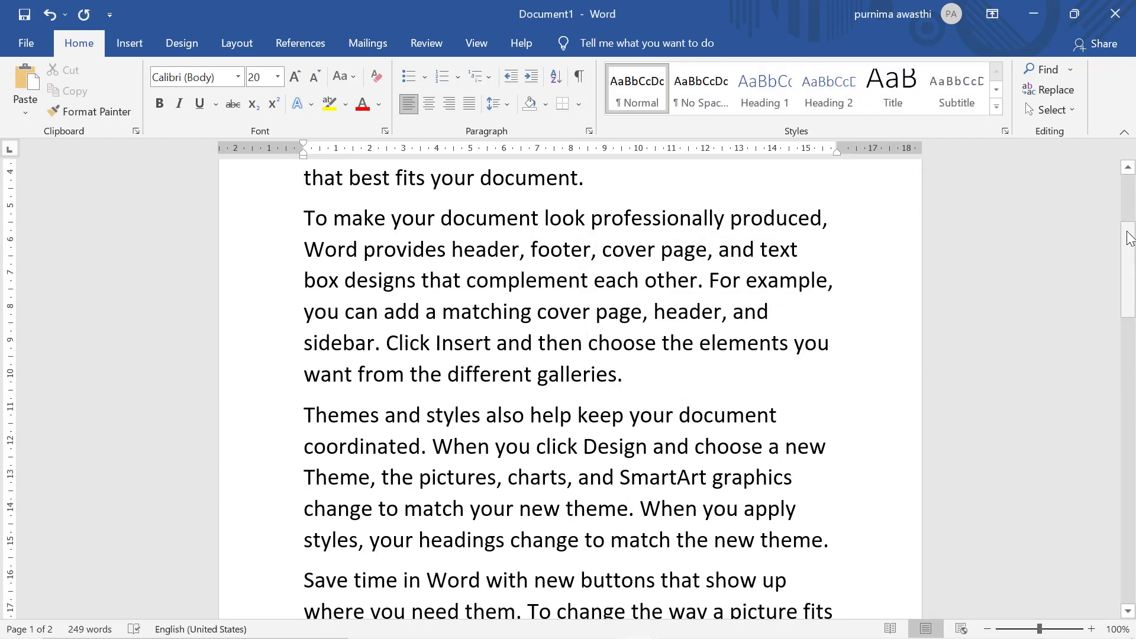
drag(1130, 254, 1130, 207)
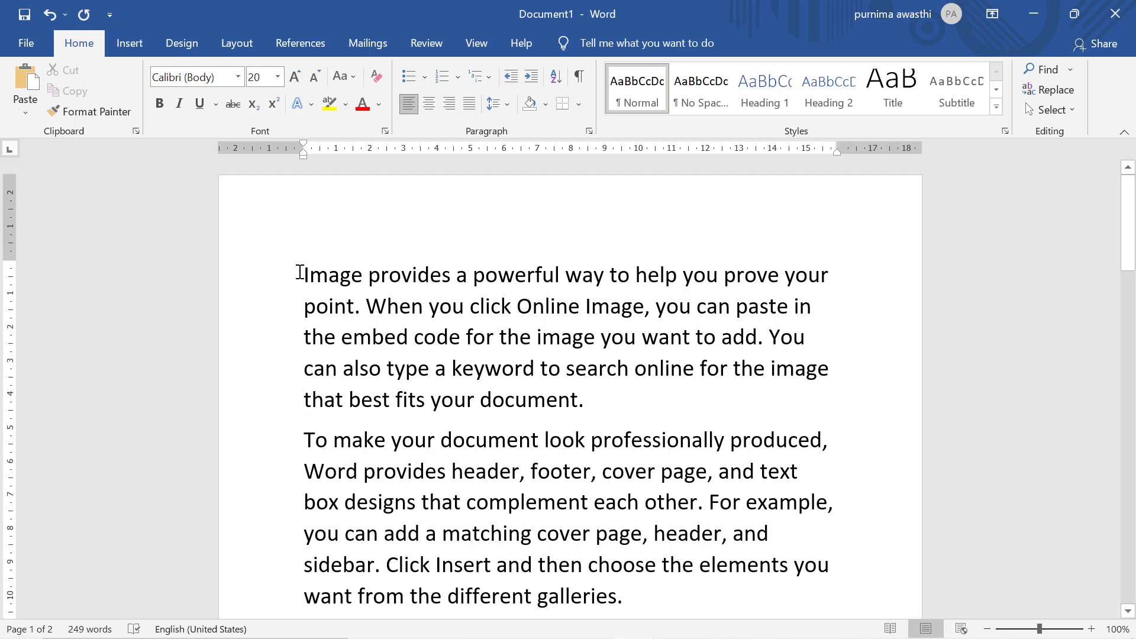
- Select 'Image' at the start of the first paragraph, italicize it, then turn italic back off
key(shift+Right)
key(shift+Right)
key(shift+Right)
key(shift+Right)
key(shift+Right)
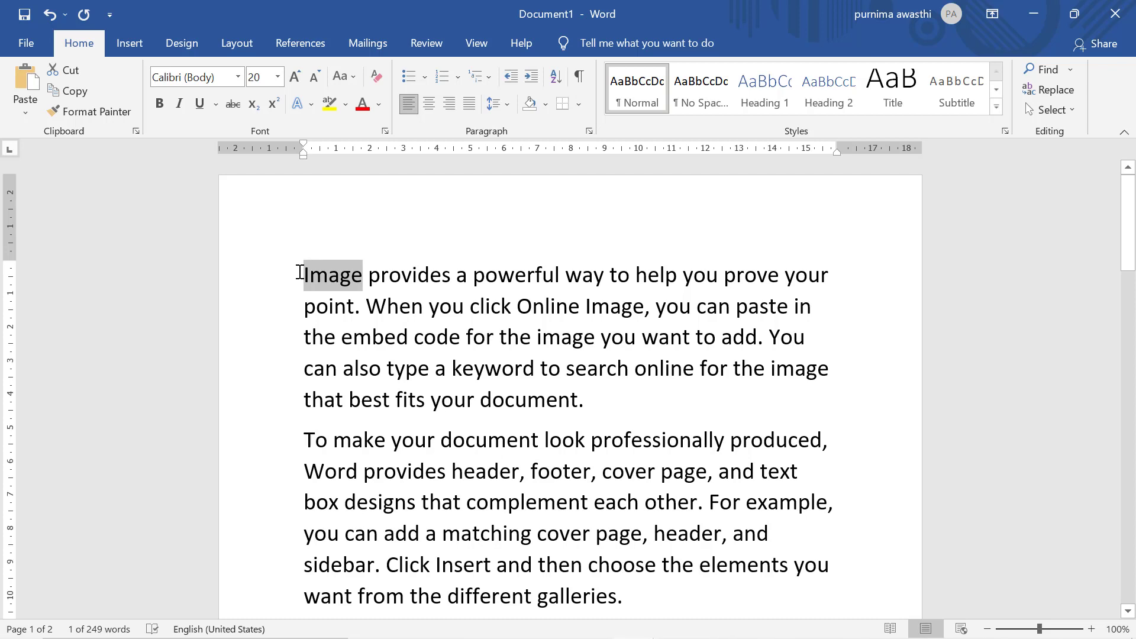
key(ctrl+i)
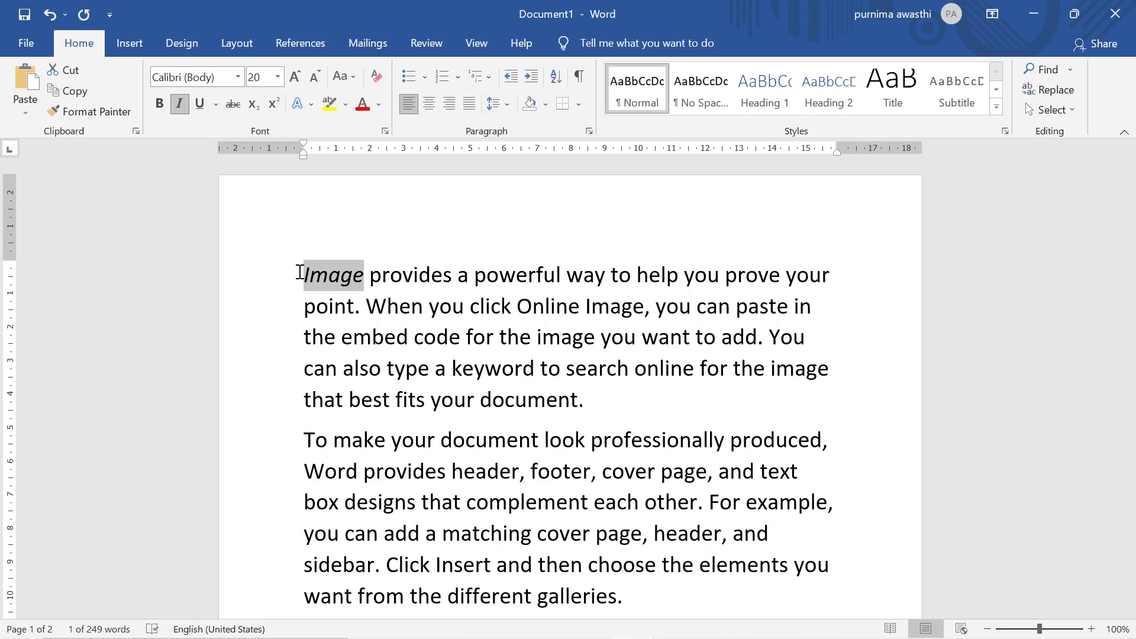
key(ctrl+i)
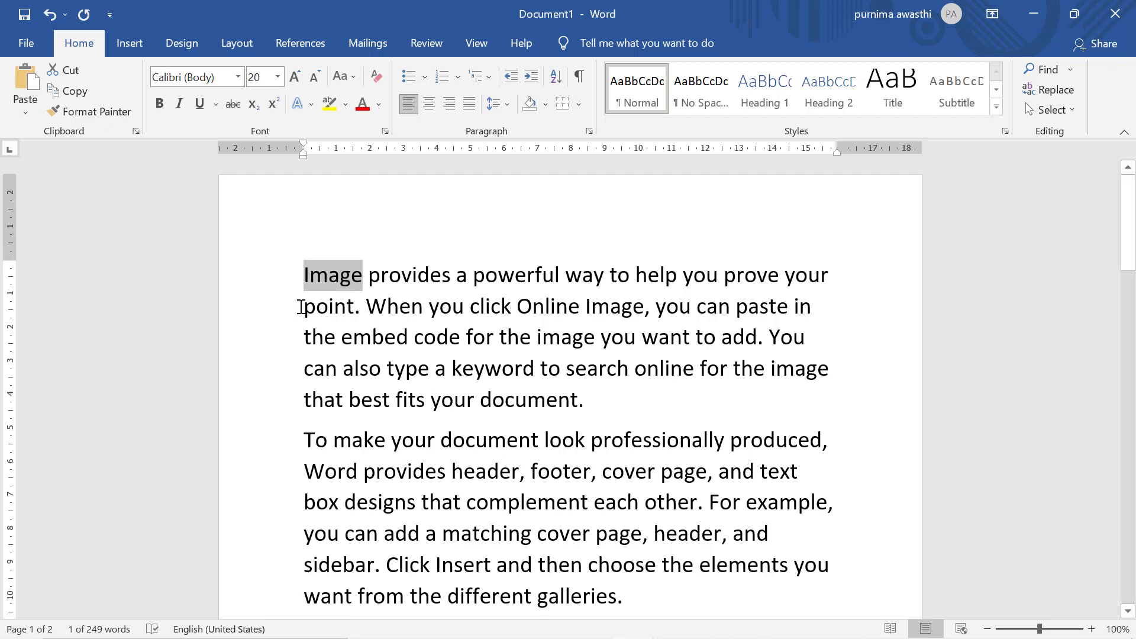
click(299, 277)
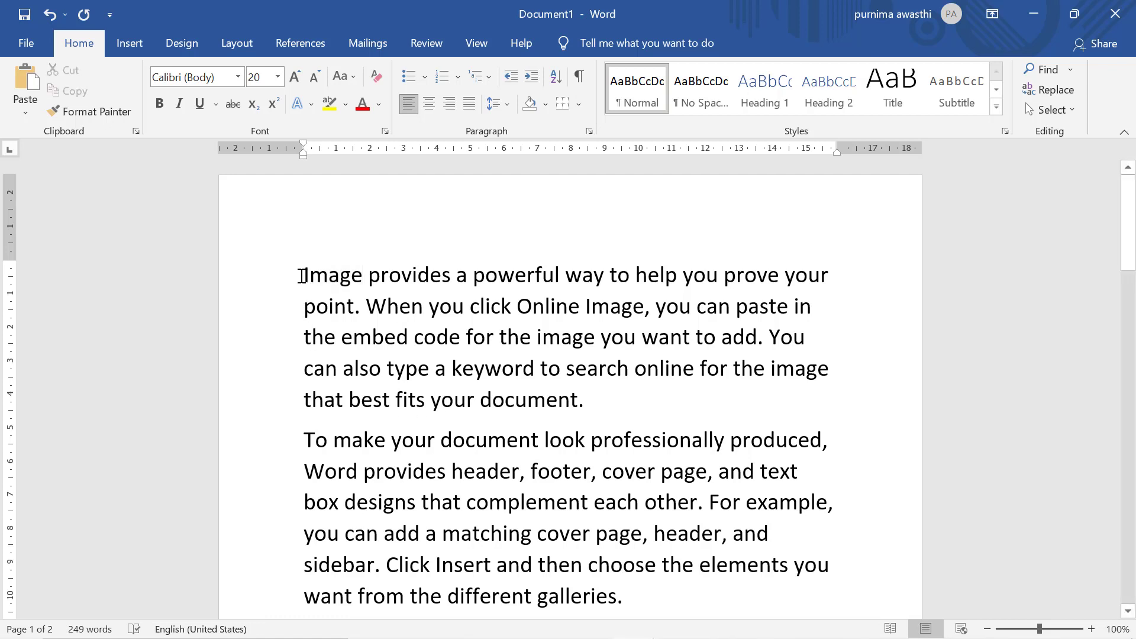
- Select the first paragraph's lines and apply Justify alignment with Ctrl+J
key(shift+Down)
key(shift+Down)
key(shift+Down)
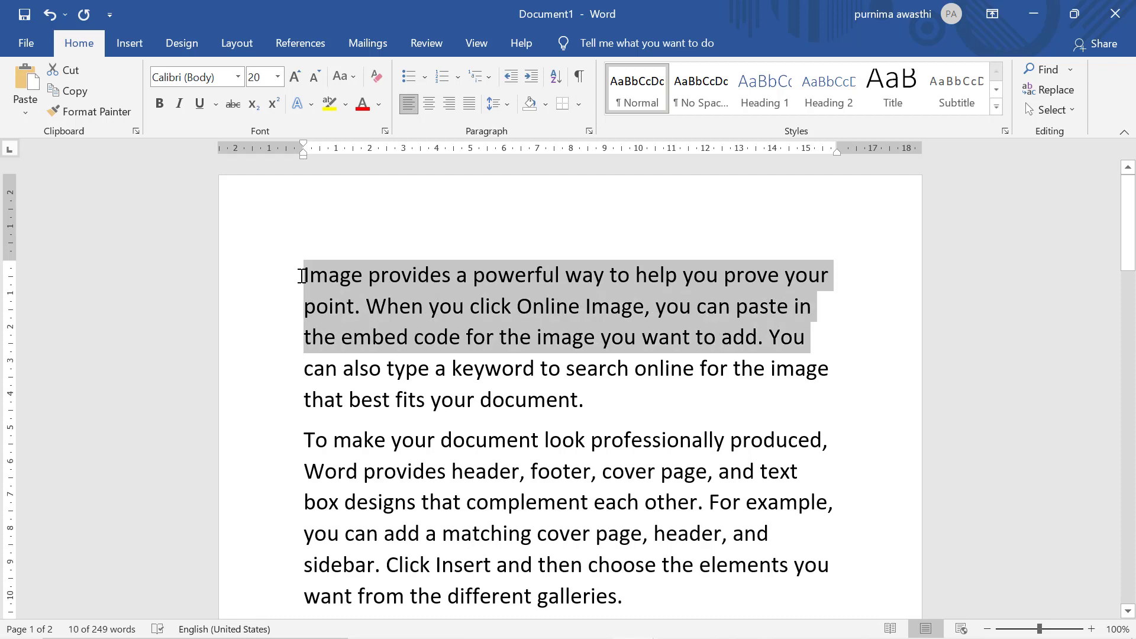
key(shift+Down)
key(shift+Down)
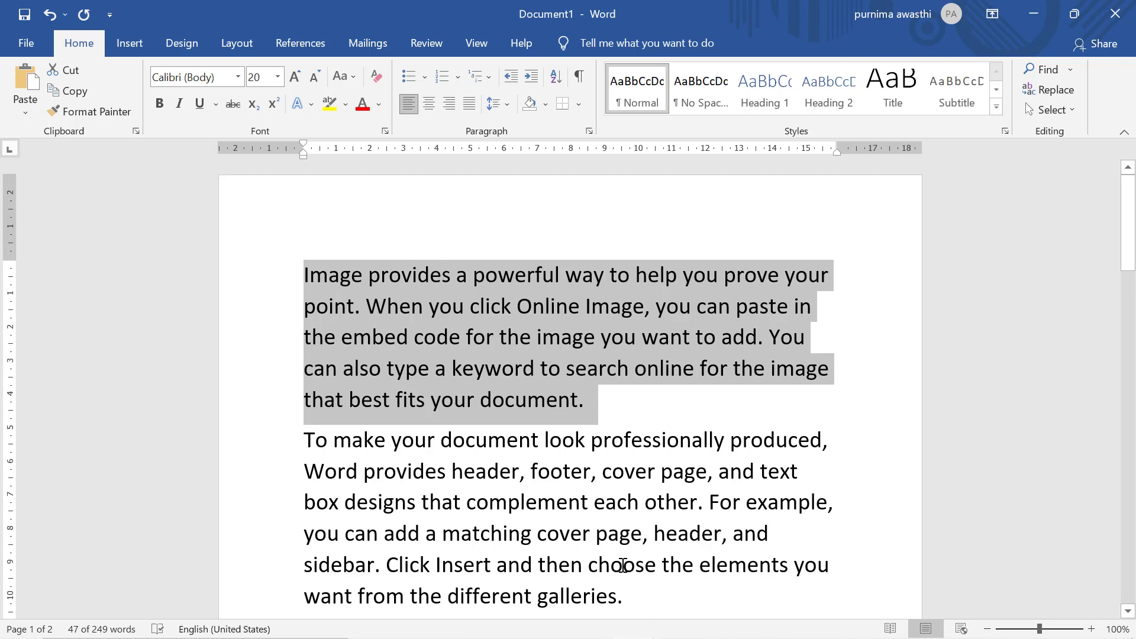
key(ctrl+j)
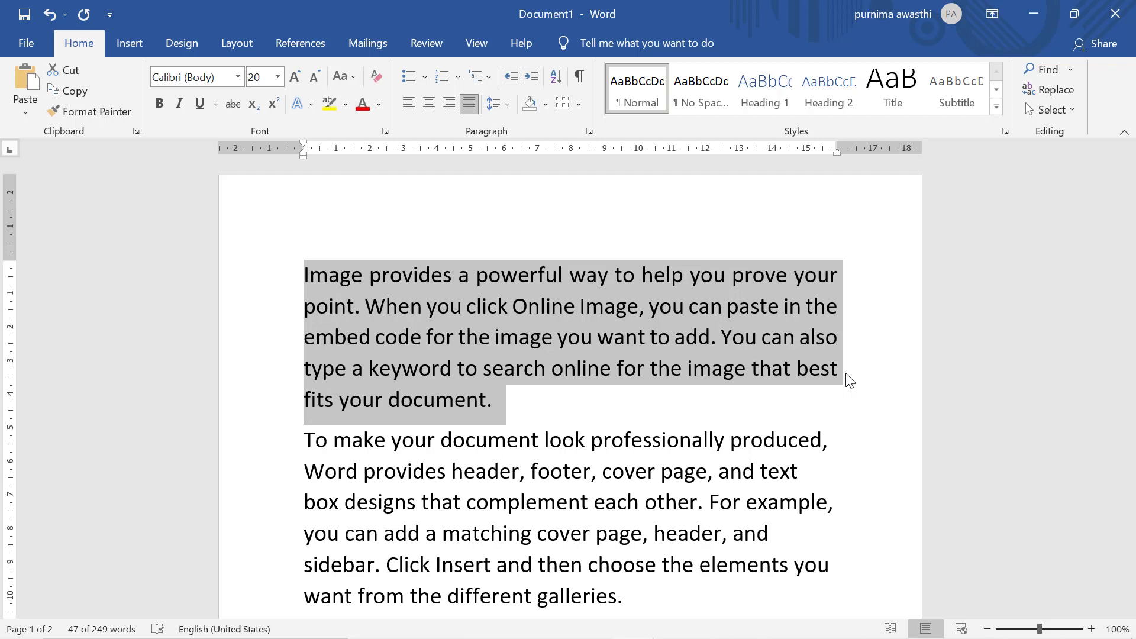
click(676, 582)
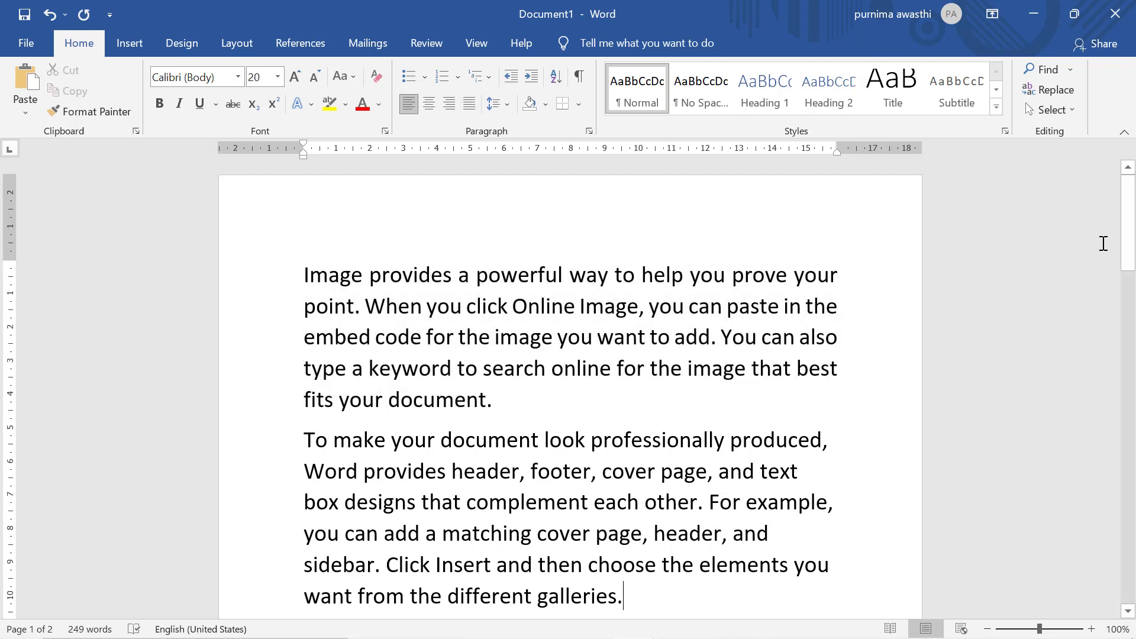
- Break the line after 'Your' on page 2 and bring up Insert Hyperlink with Ctrl+K
drag(1130, 256, 1131, 424)
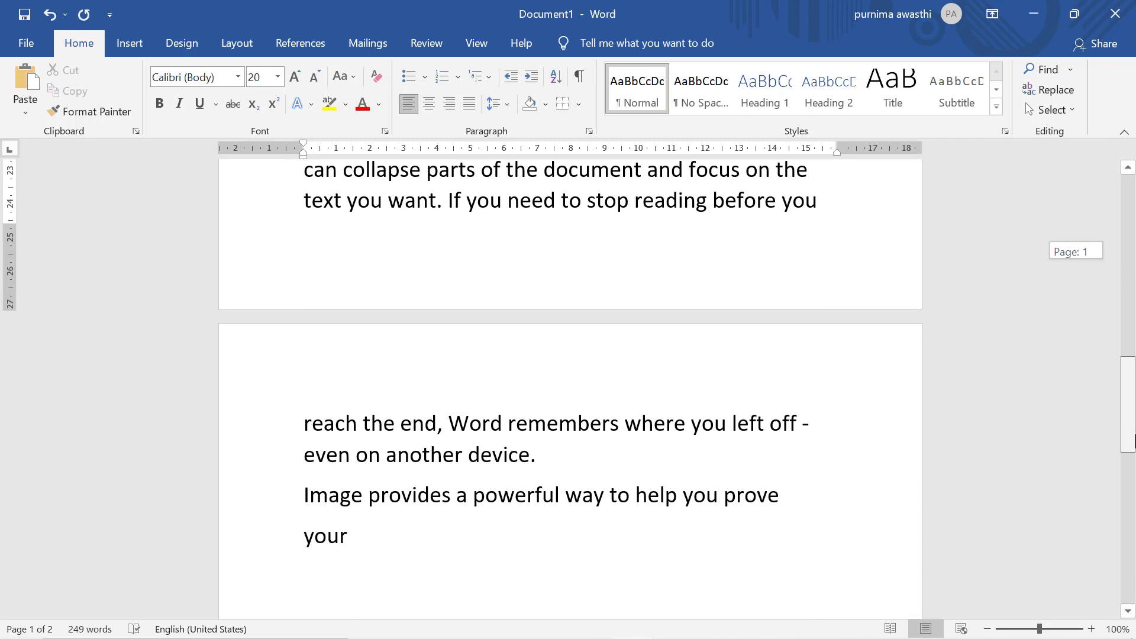
drag(1131, 424, 426, 518)
click(381, 474)
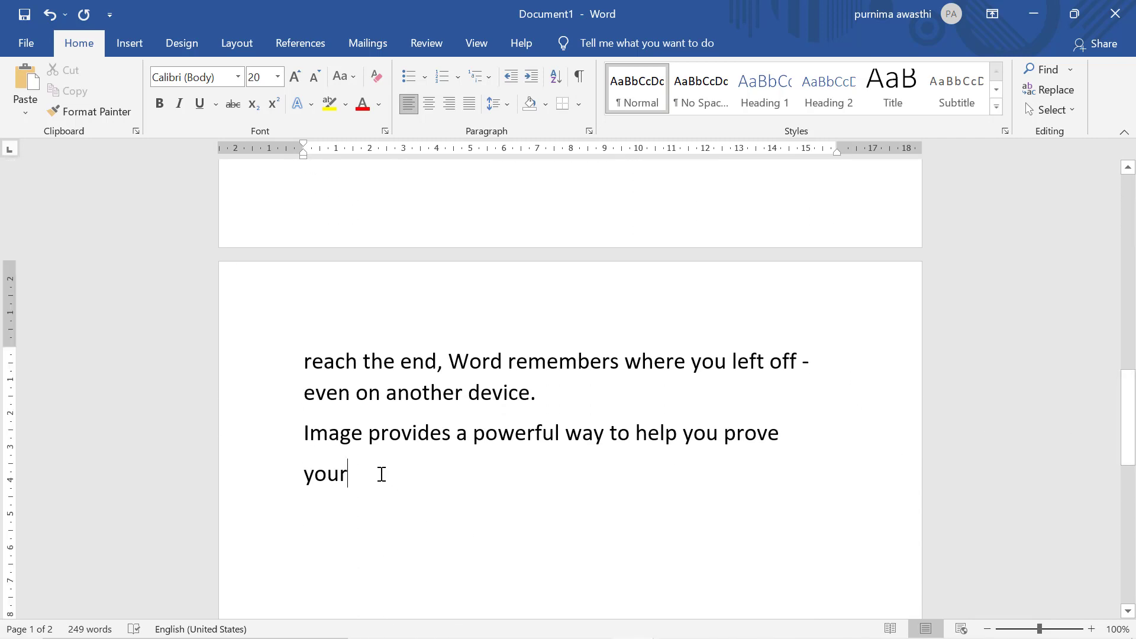
key(Return)
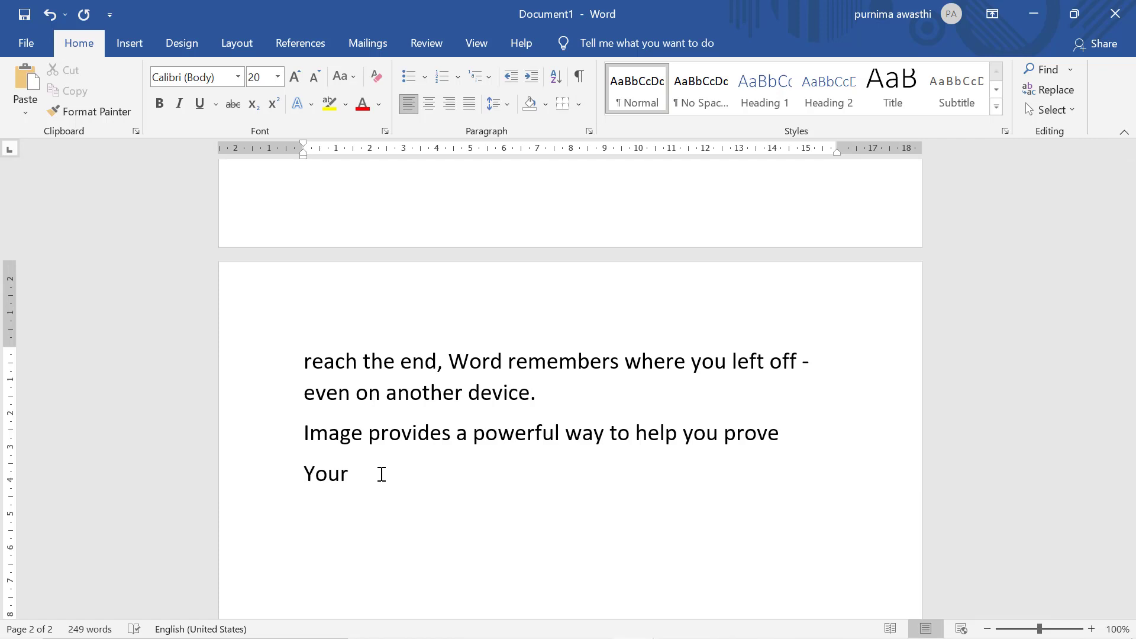
key(ctrl+k)
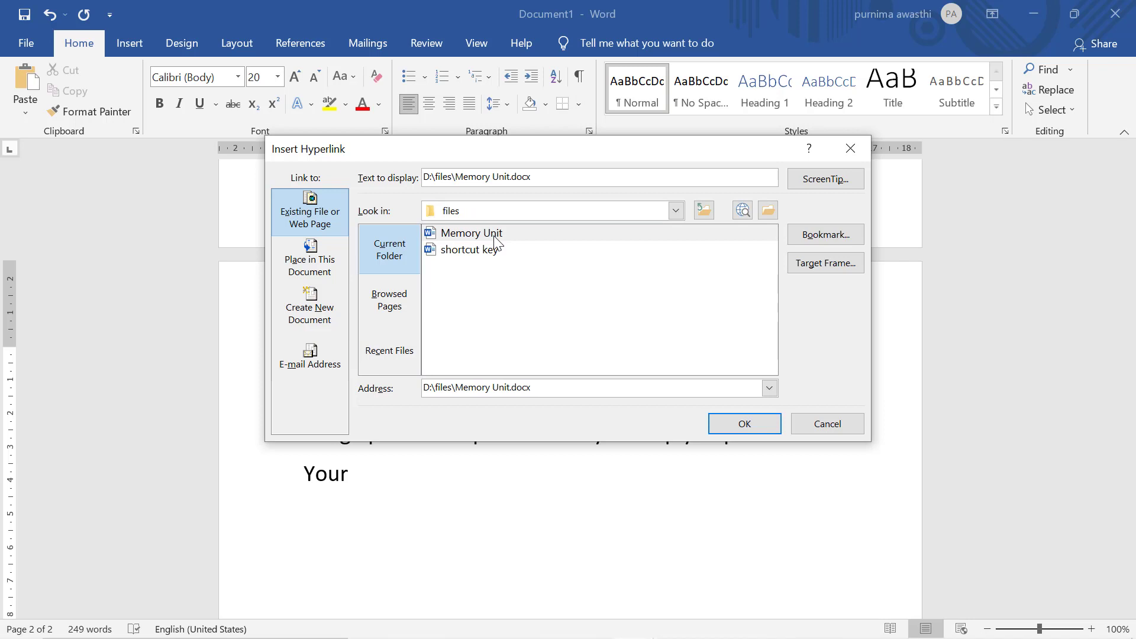
- Link to D:\files\Memory Unit.docx, follow the link to open it, then close Memory Unit
click(494, 236)
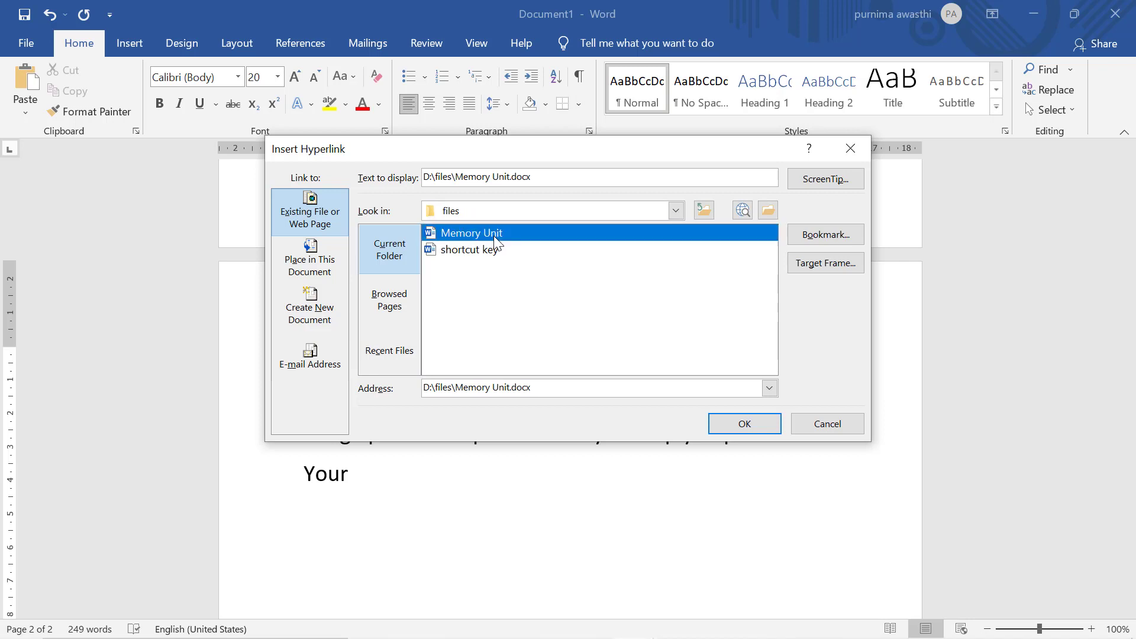
click(733, 422)
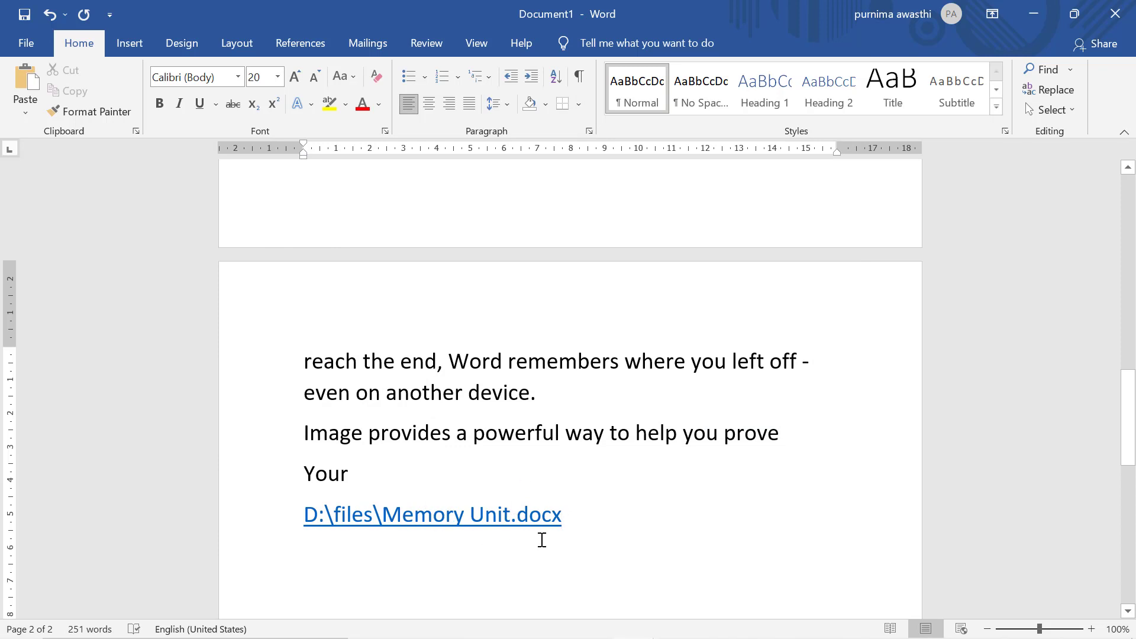
ctrl+click(459, 528)
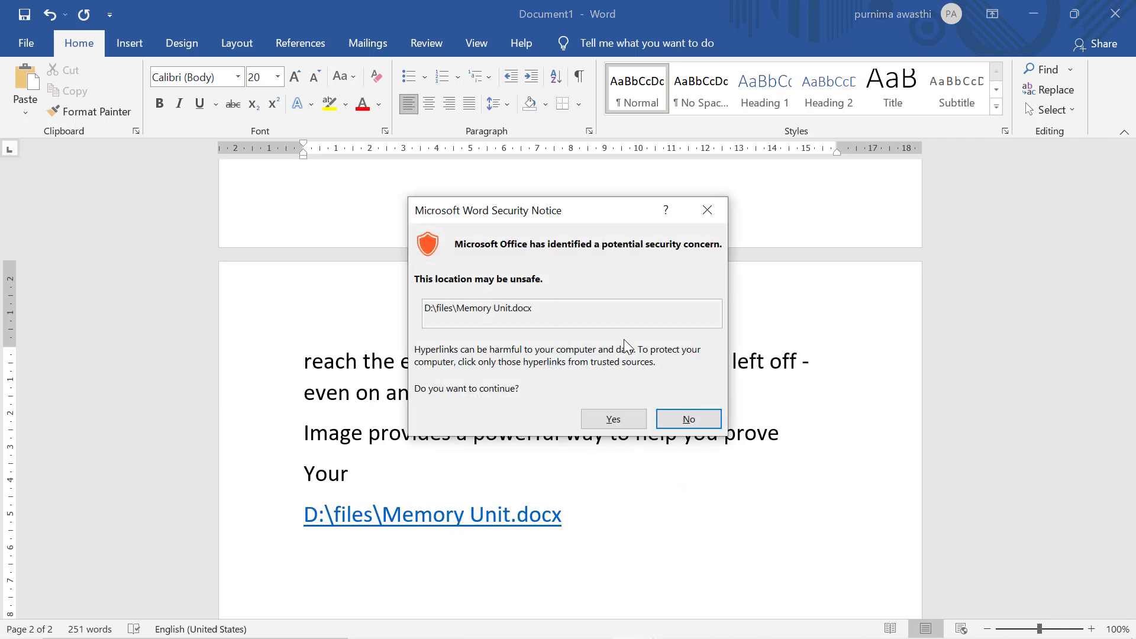
click(626, 422)
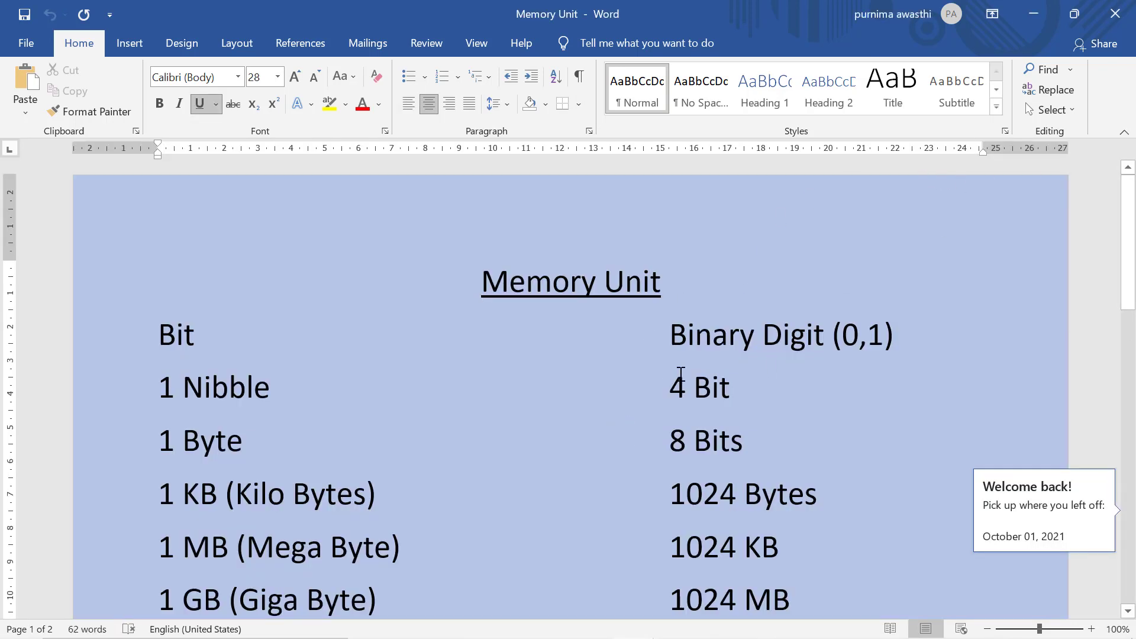
click(1115, 14)
click(576, 516)
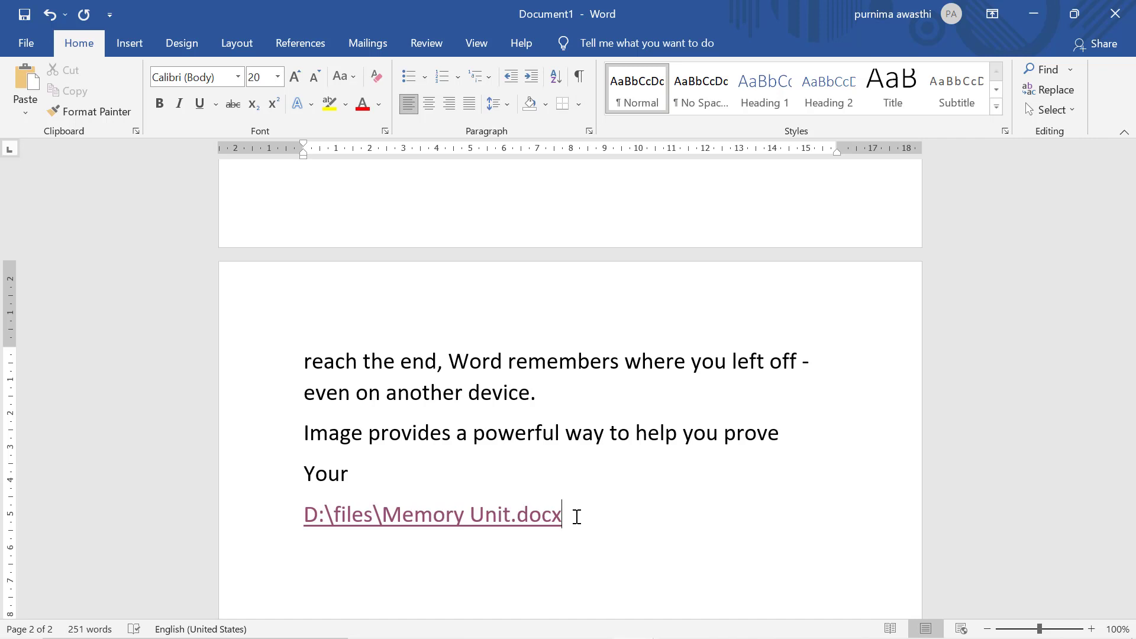
- Delete the hyperlink and the 'Your' line, then move 'prove' onto its own line
key(shift+Home)
key(BackSpace)
key(BackSpace)
key(BackSpace)
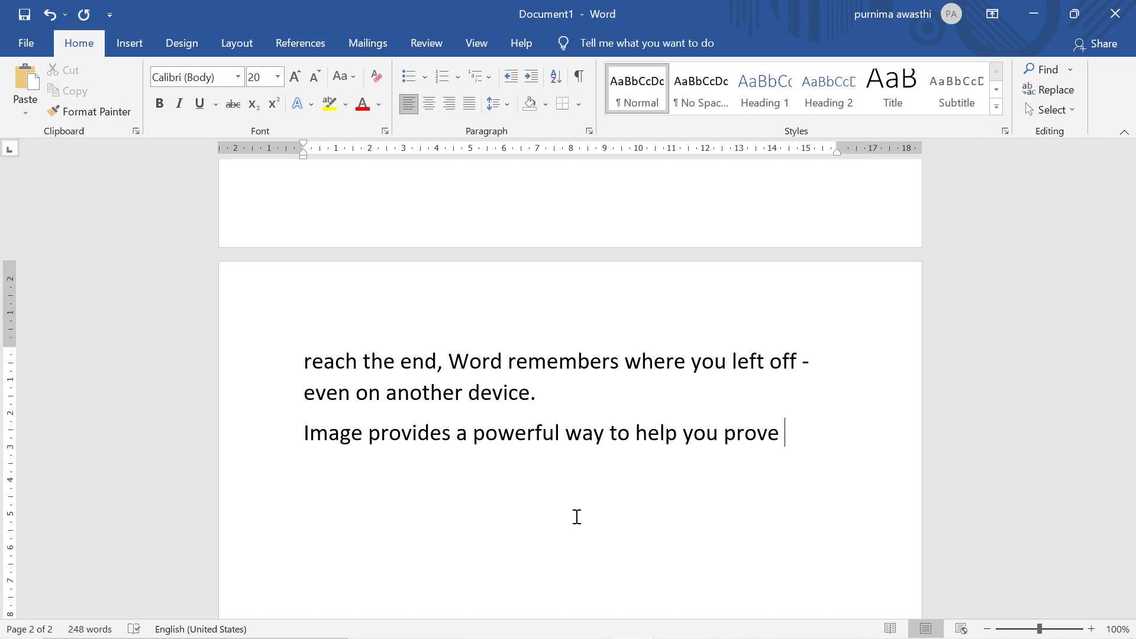
mouse_move(1127, 417)
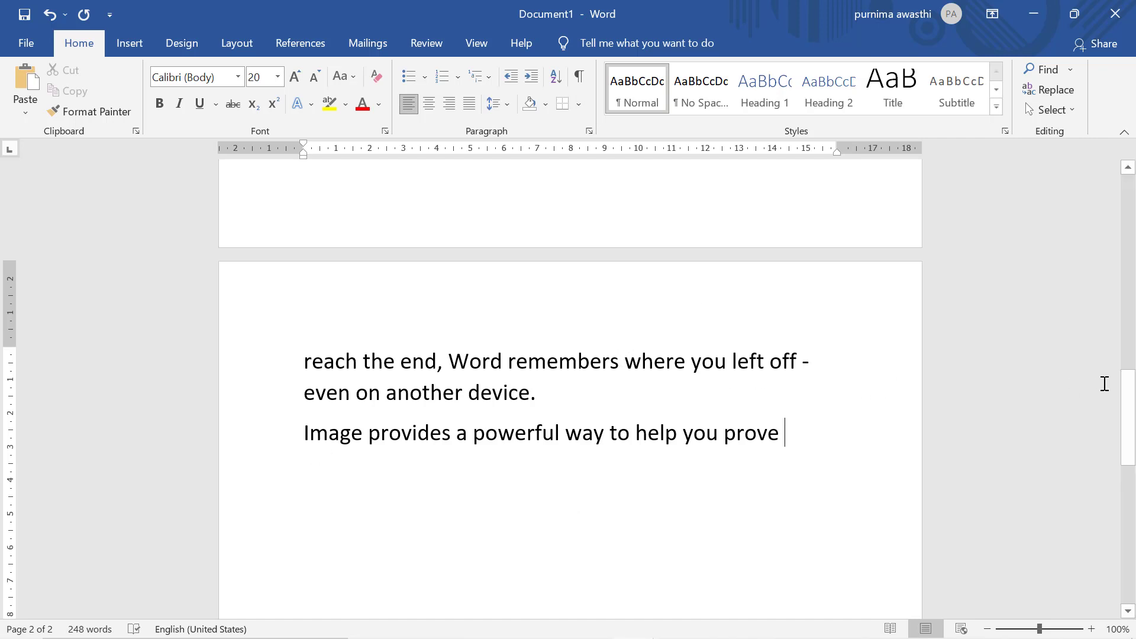
drag(1130, 416, 1129, 436)
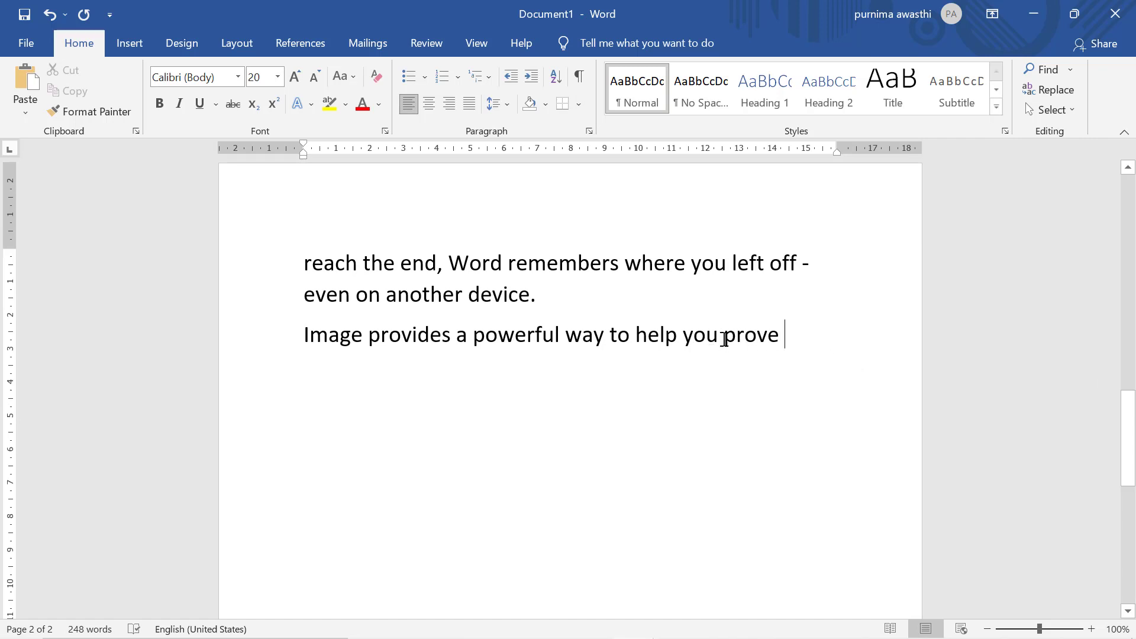
key(Return)
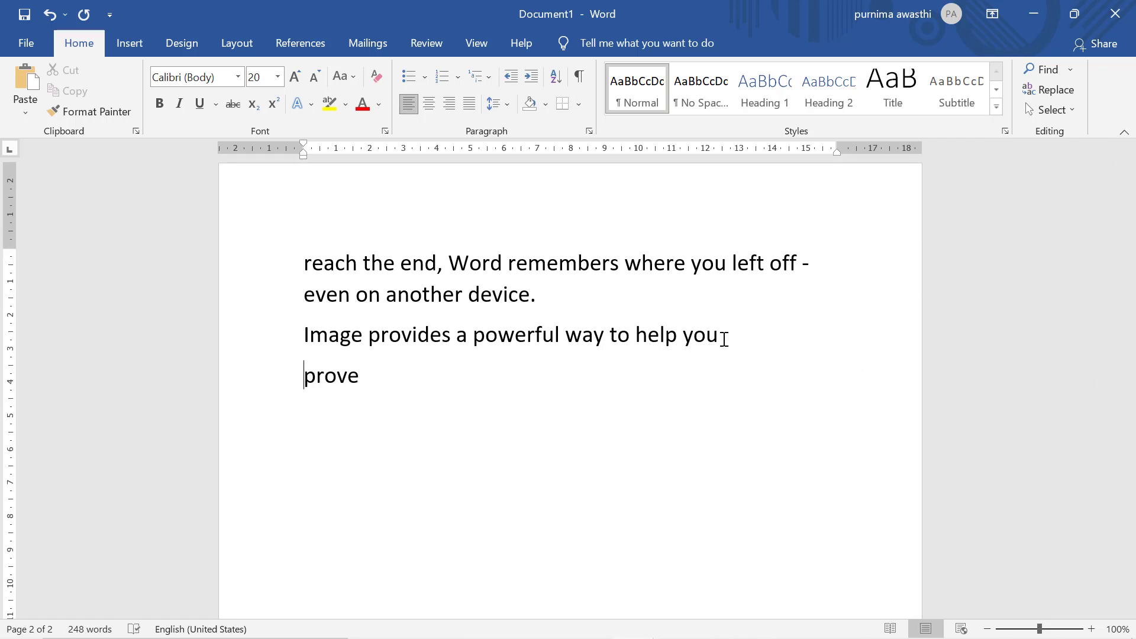
- Center 'prove', then return it to left alignment with its indent dragged back to the margin
key(shift+End)
key(ctrl+e)
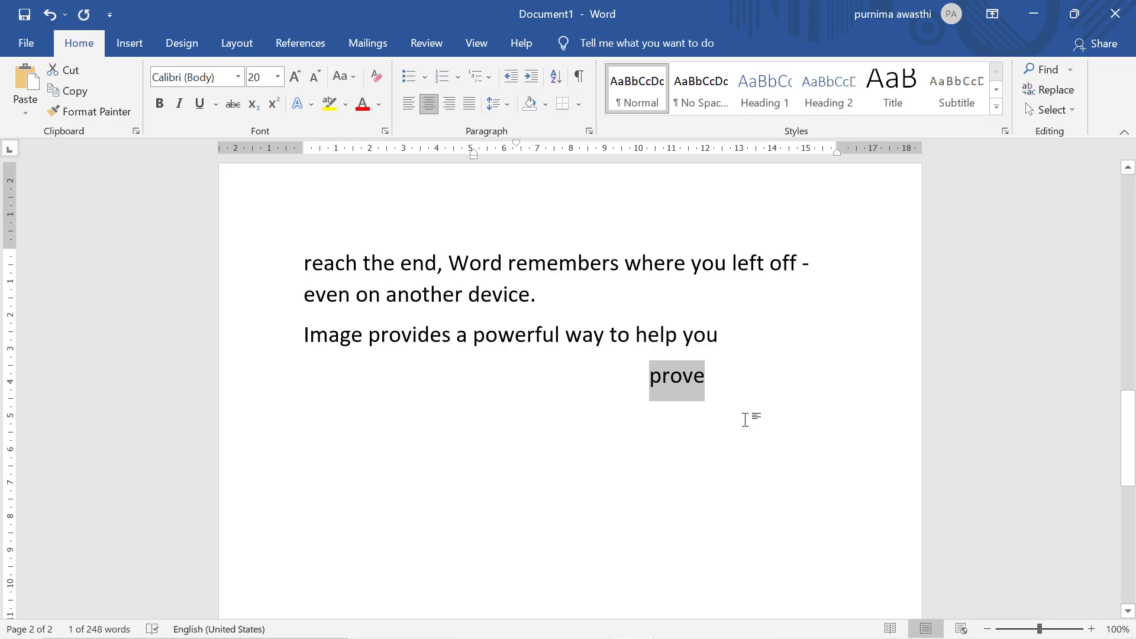
key(ctrl+l)
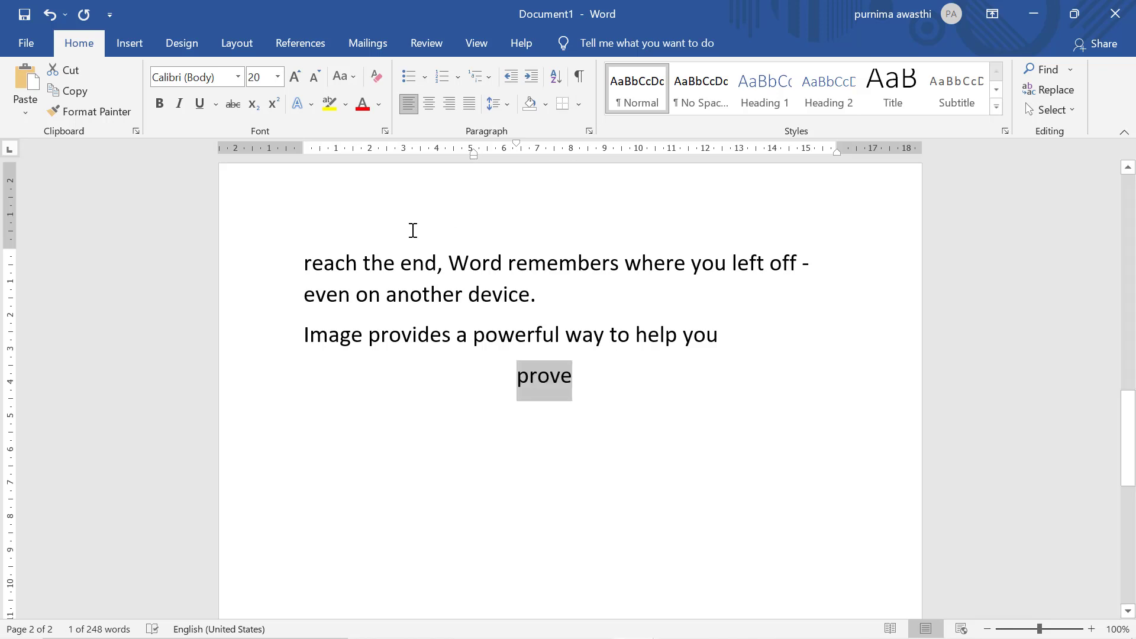
drag(472, 156, 297, 158)
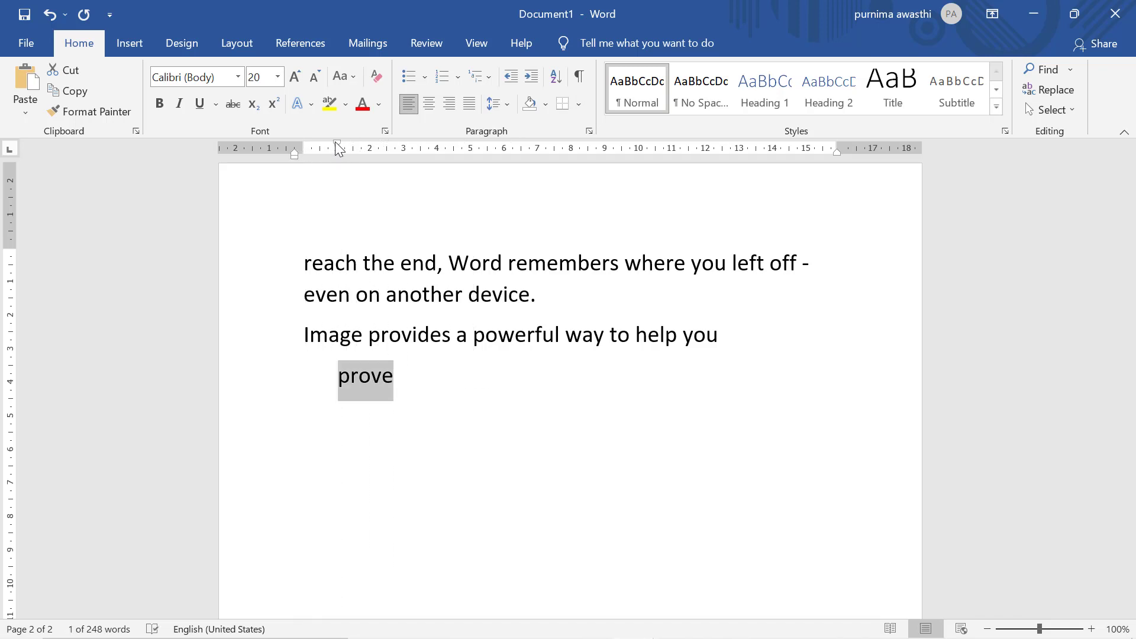
drag(336, 144, 296, 144)
click(404, 419)
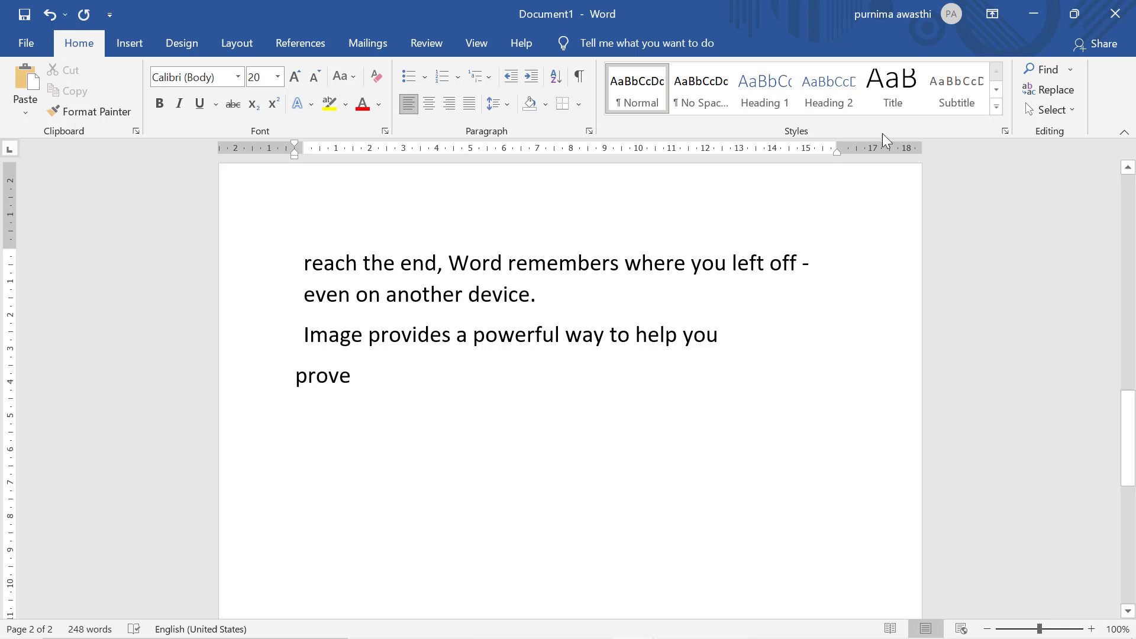
drag(1133, 439, 1133, 195)
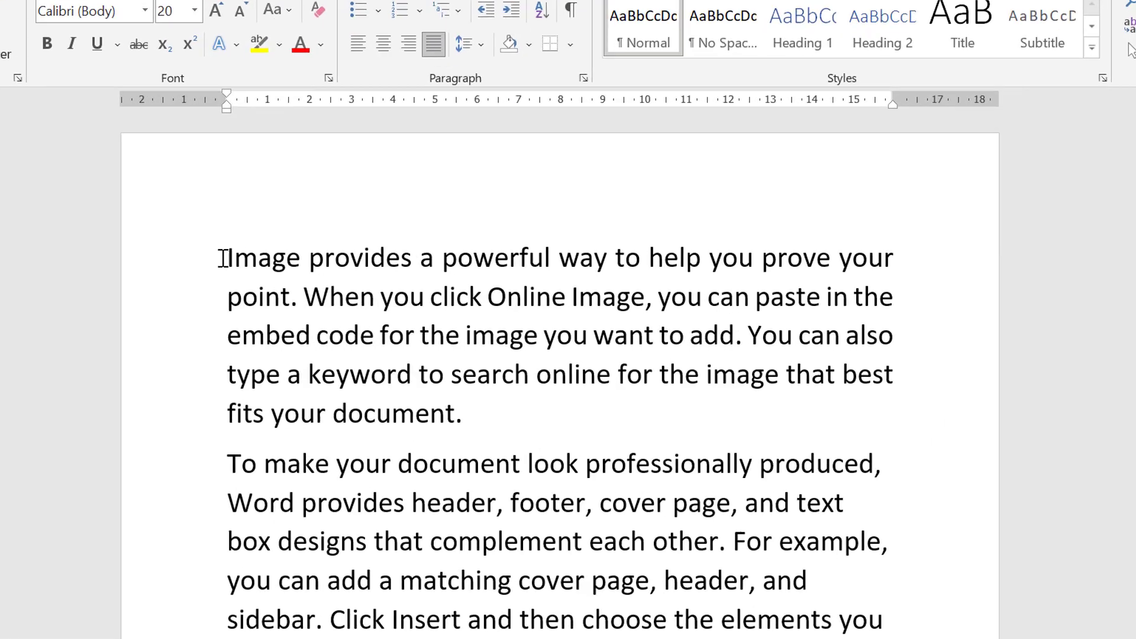
- Indent the first paragraph twice with Ctrl+M, then remove both indents with Ctrl+Shift+M
key(shift+Down)
key(shift+Down)
key(shift+Down)
key(shift+Down)
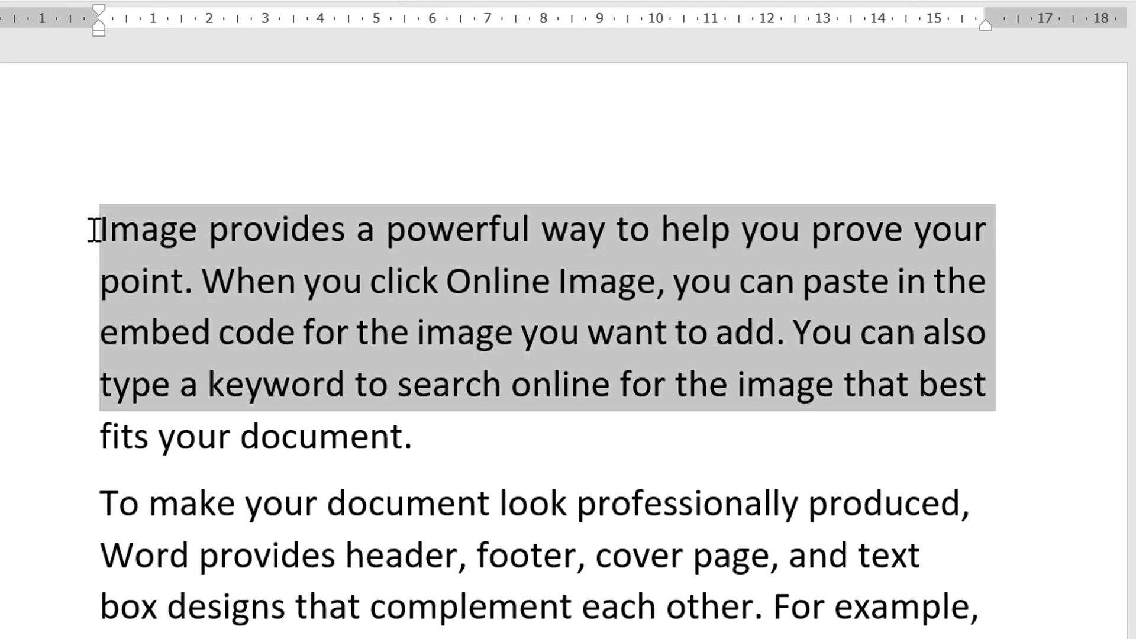
key(shift+Down)
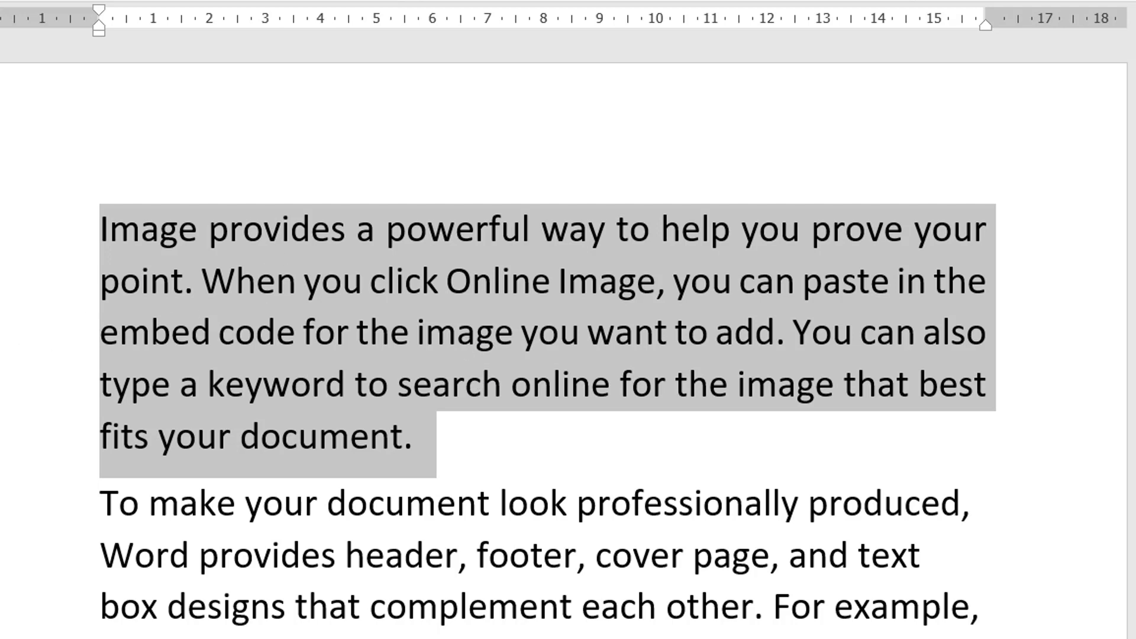
key(ctrl+m)
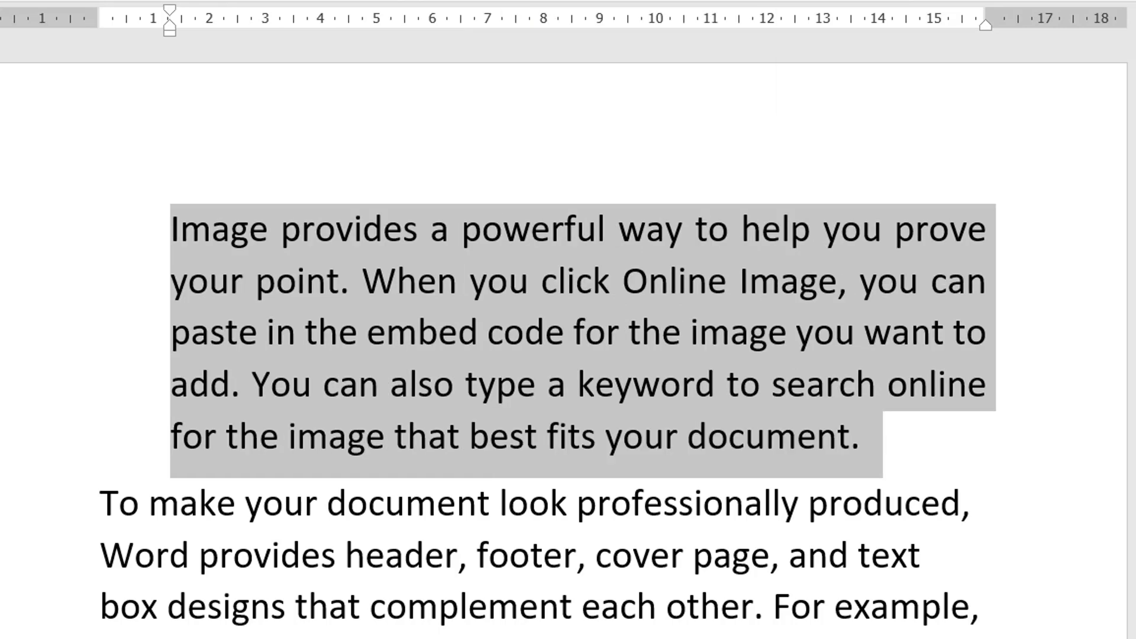
key(ctrl+m)
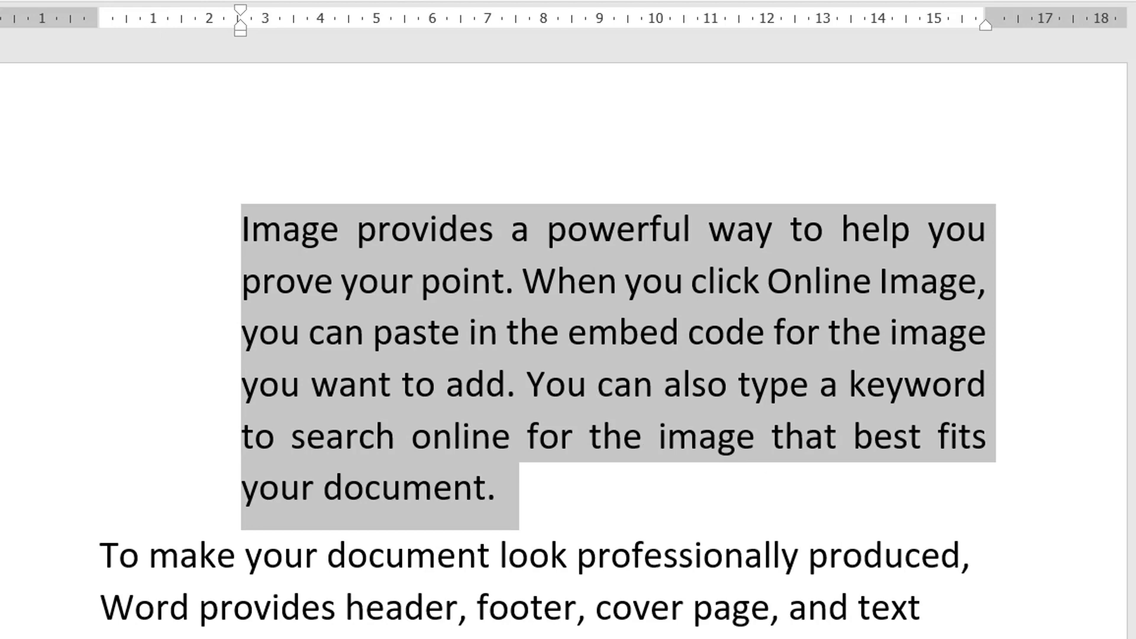
key(ctrl+shift+m)
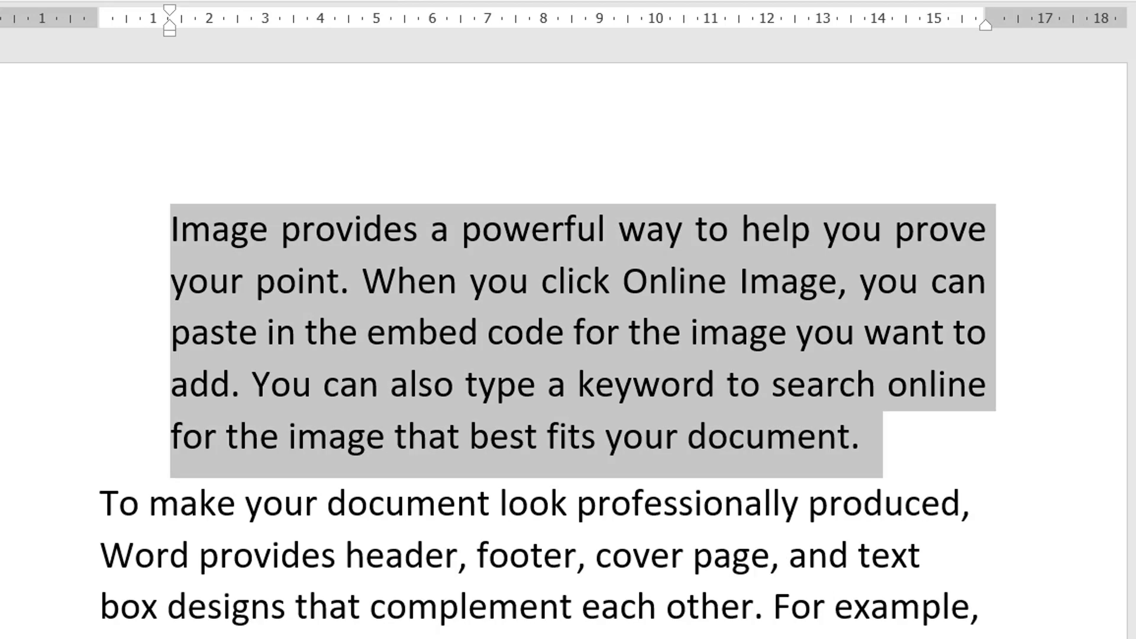
key(ctrl+shift+m)
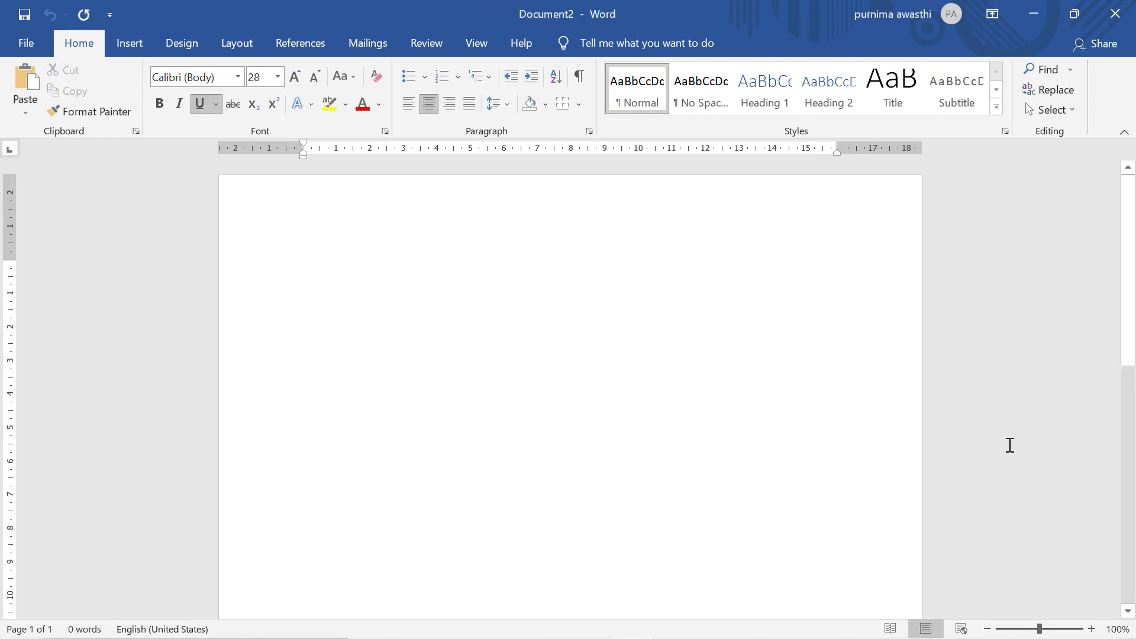
- Back out of the Open page without opening a file, then close Document2
key(ctrl+o)
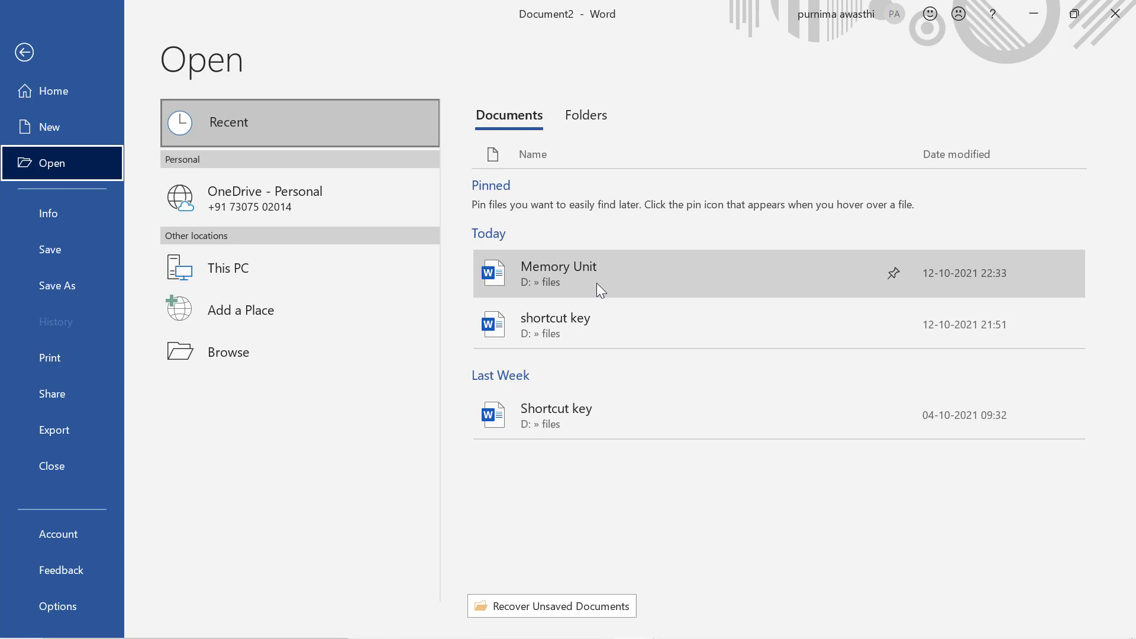
click(23, 52)
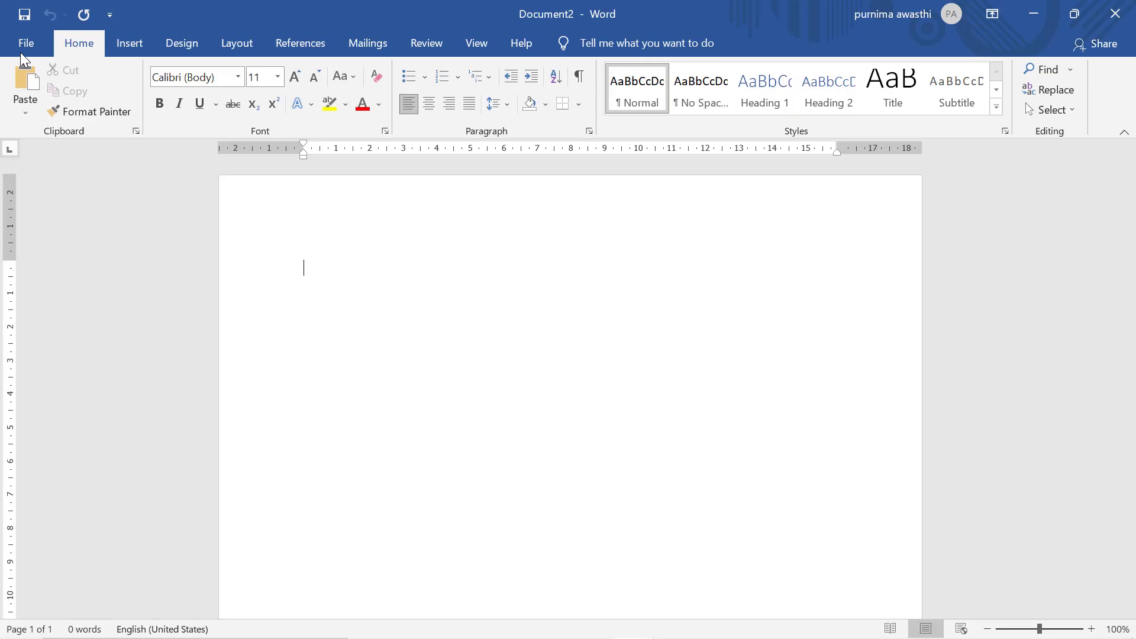
click(1114, 14)
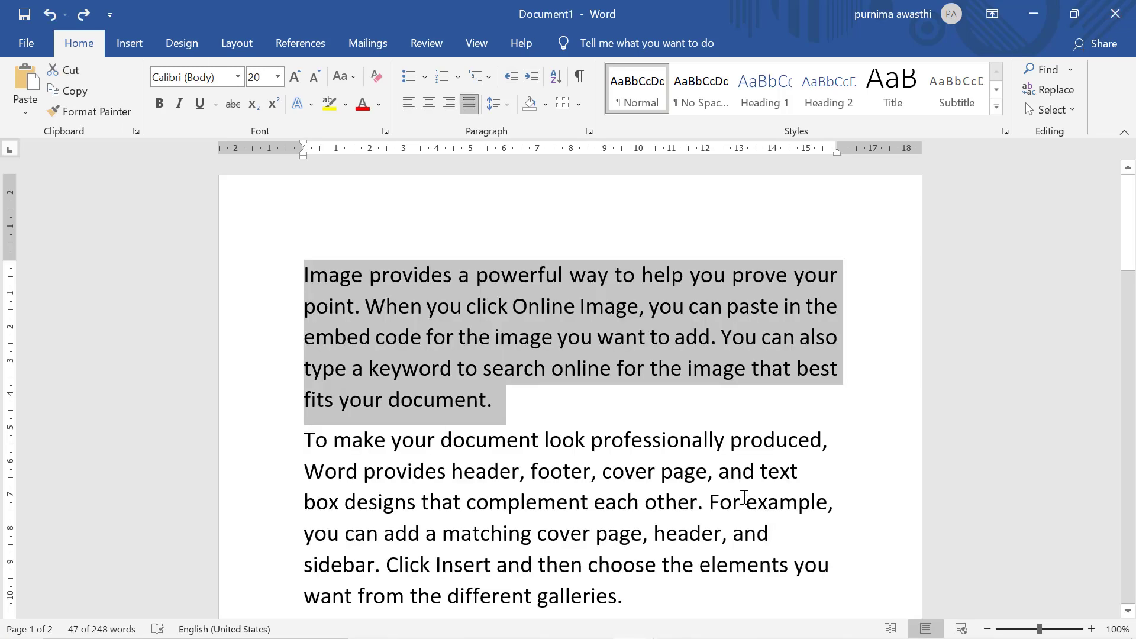
key(ctrl+p)
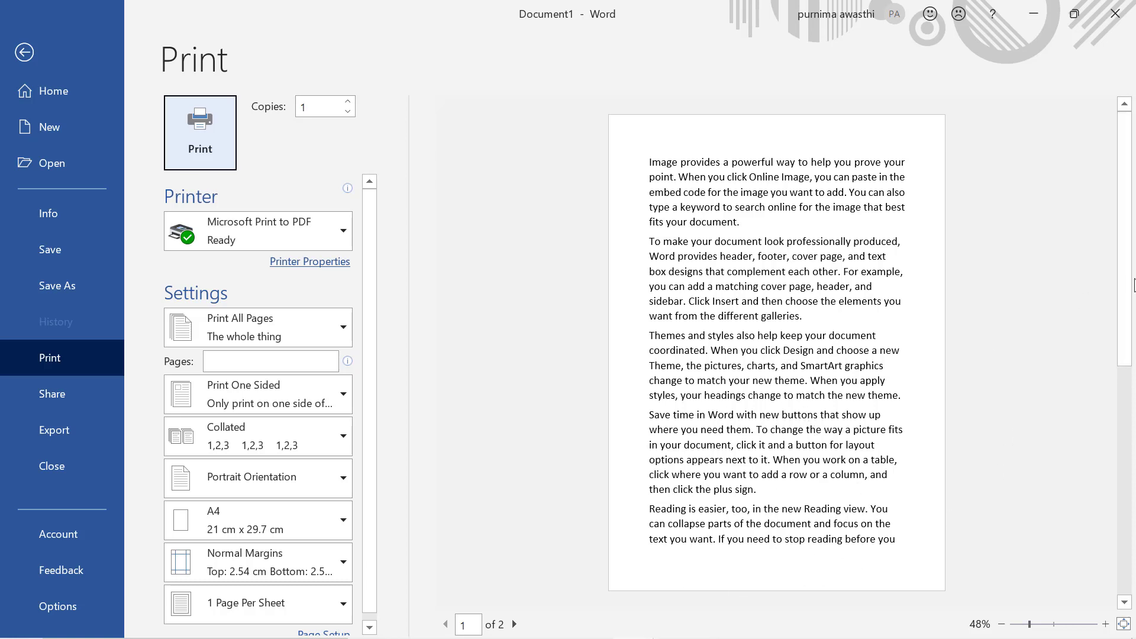
click(1121, 301)
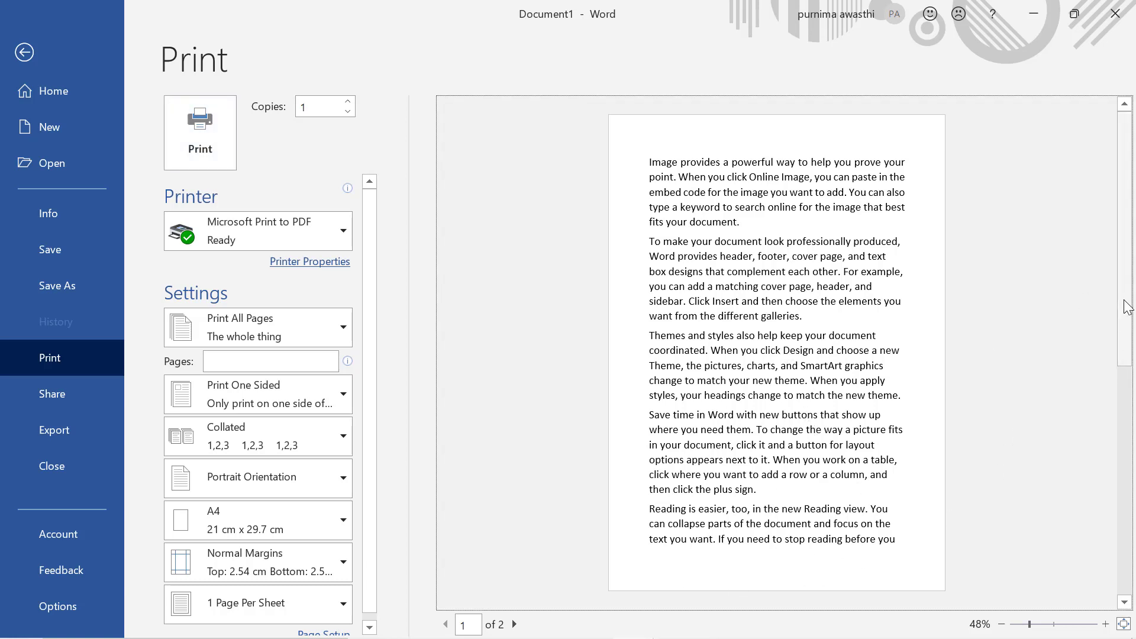
drag(1127, 305, 1129, 458)
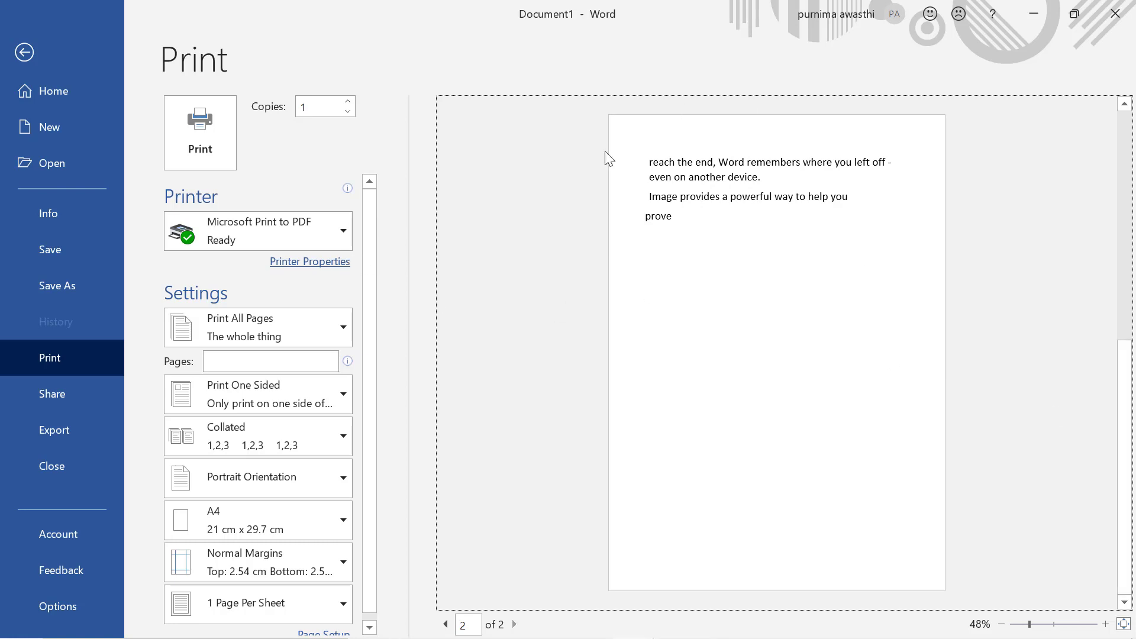
scroll(442, 175, up, 3)
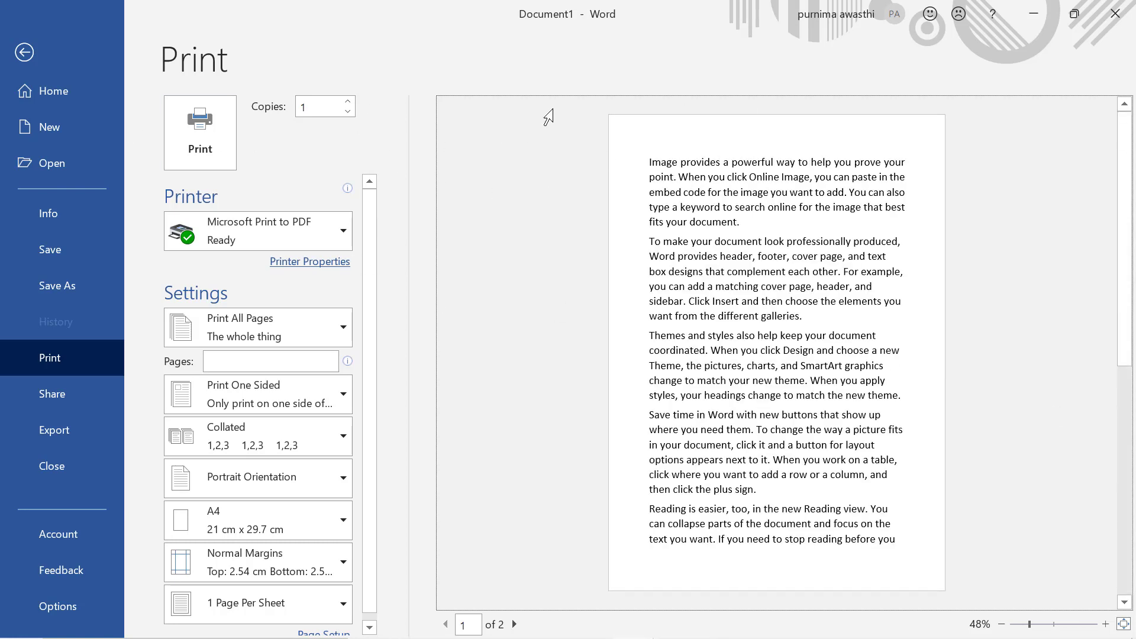
click(28, 47)
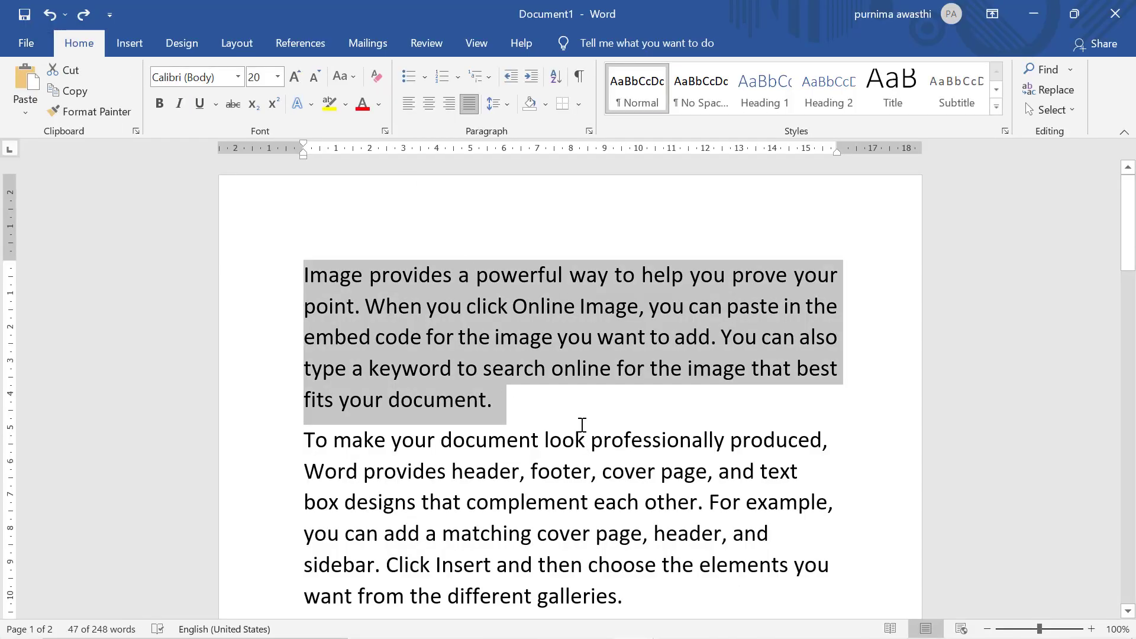
- Select the first paragraph, indent it to 5 cm, then reset its formatting with Ctrl+Q
click(583, 425)
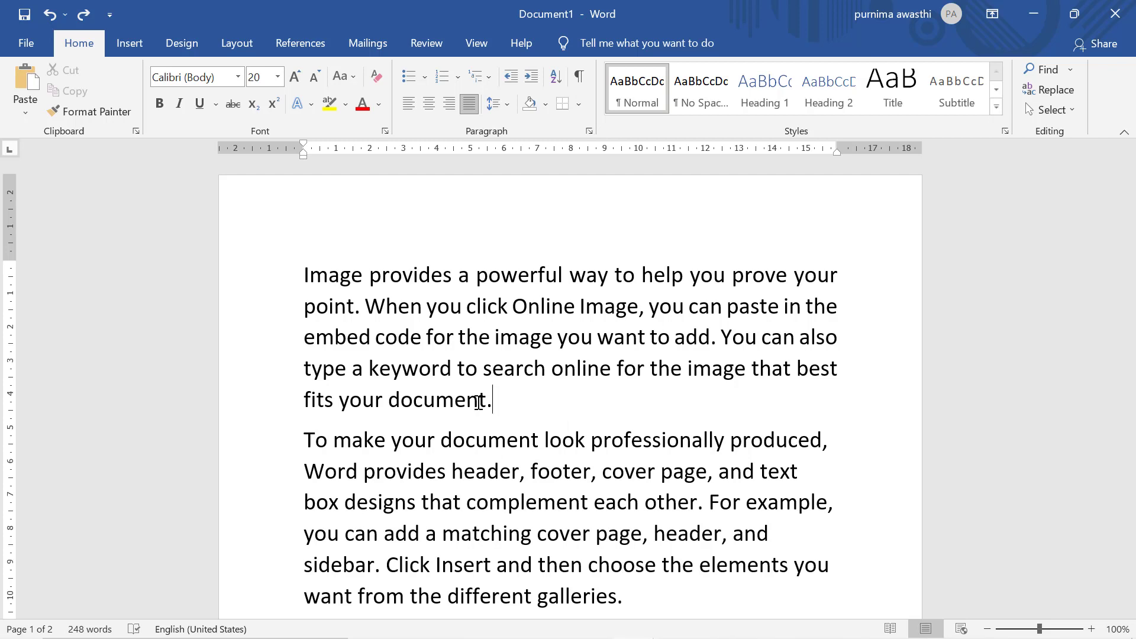
click(308, 273)
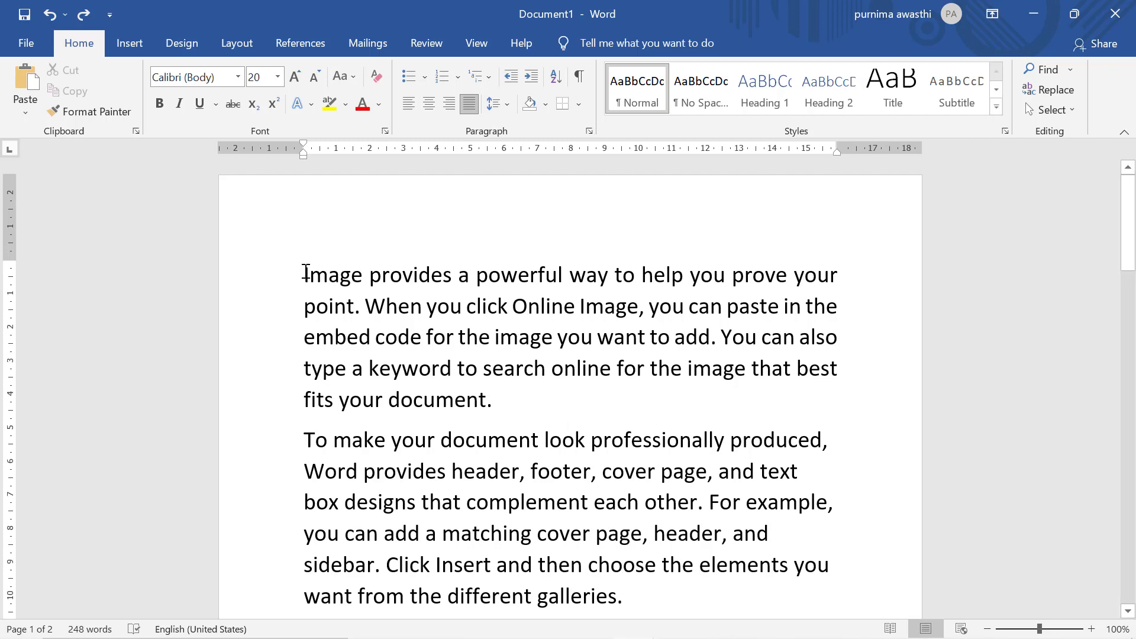
click(303, 272)
key(shift+Down)
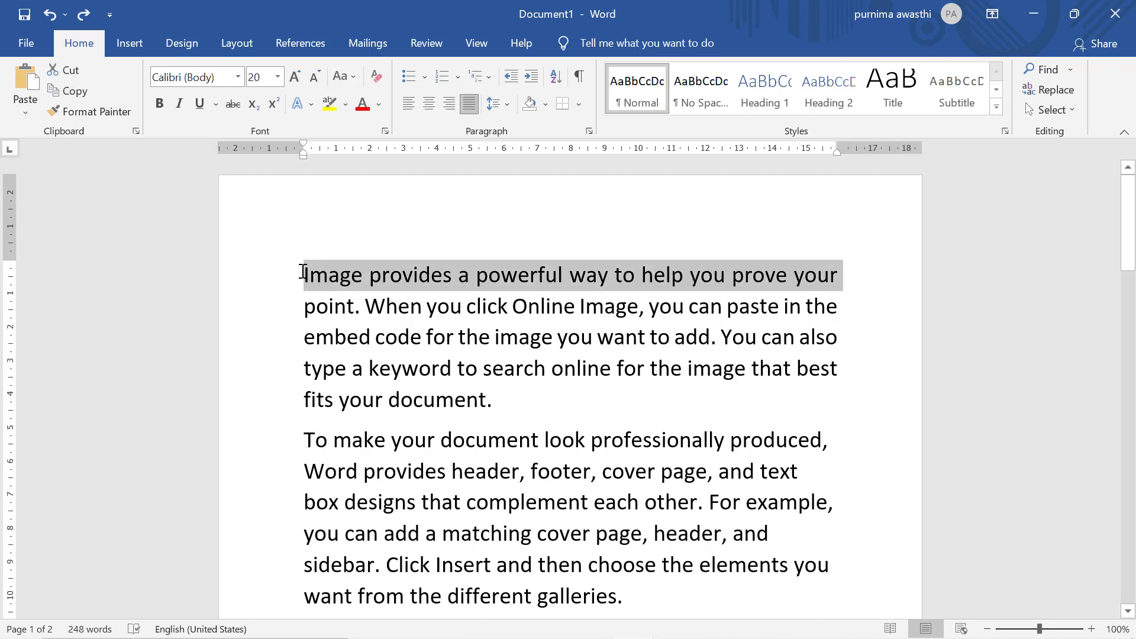
key(shift+Down)
key(shift+Down)
key(shift+Down)
key(shift+Down)
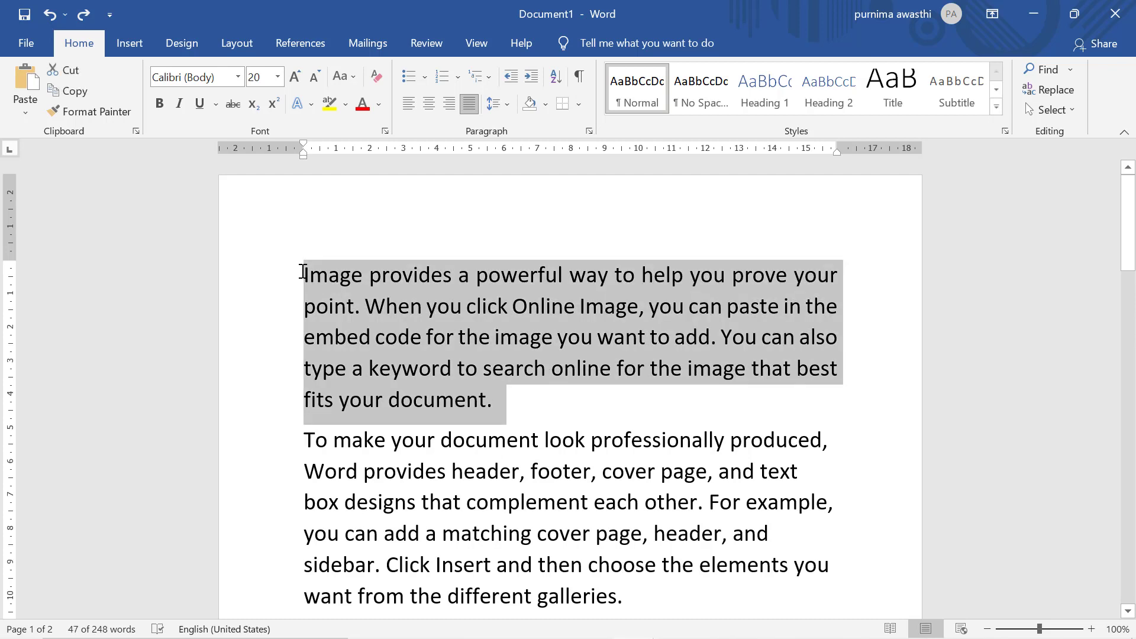
click(530, 81)
click(529, 81)
click(530, 81)
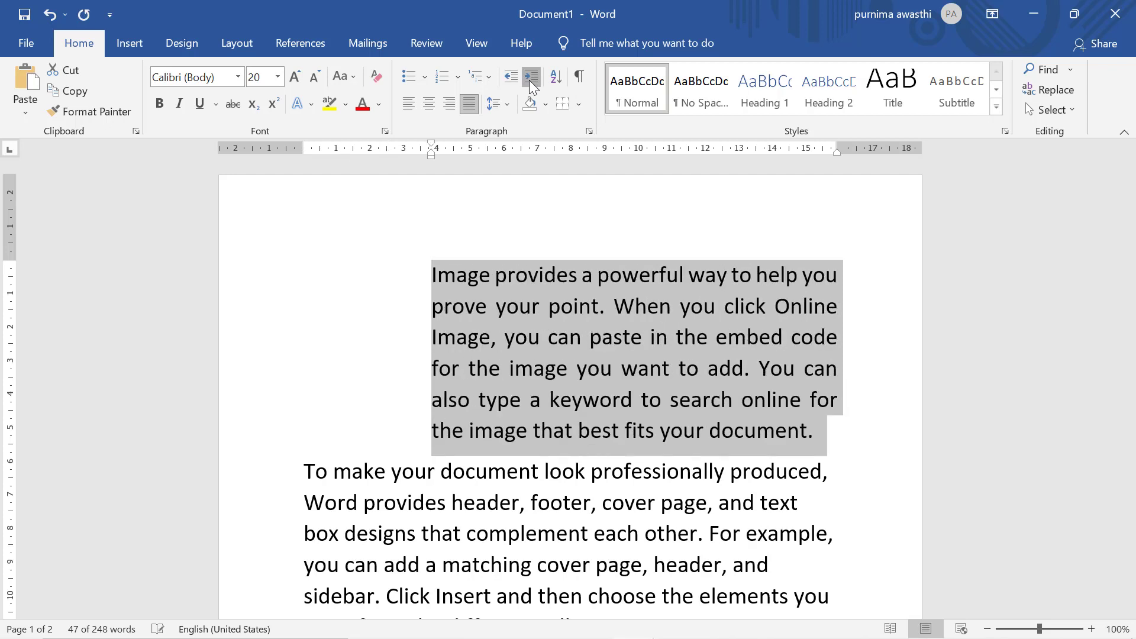
click(529, 81)
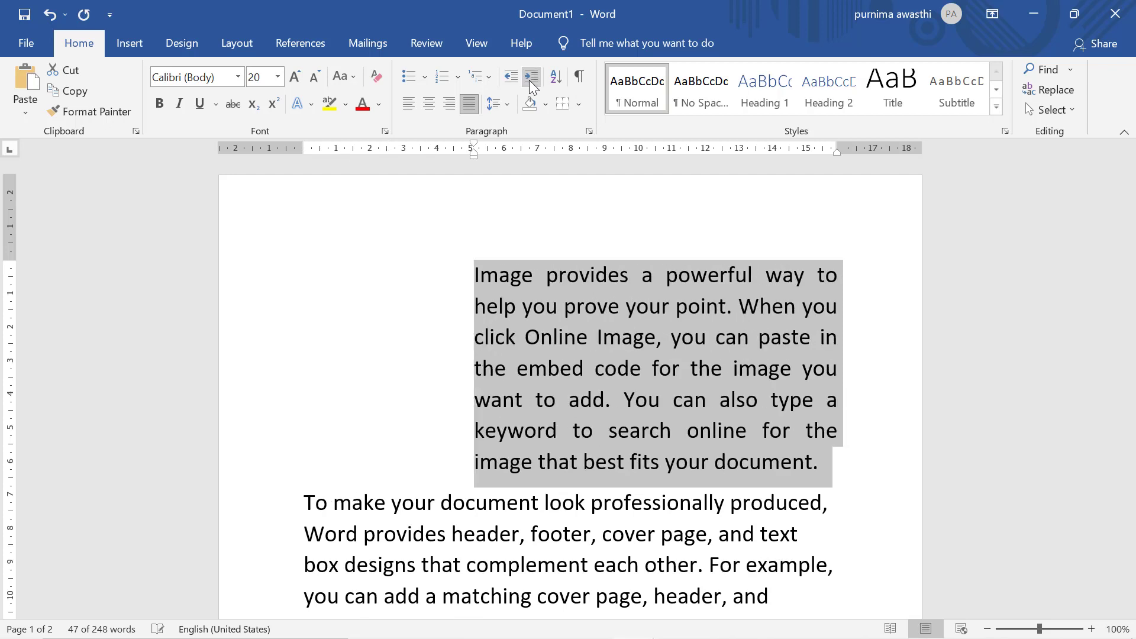
click(371, 294)
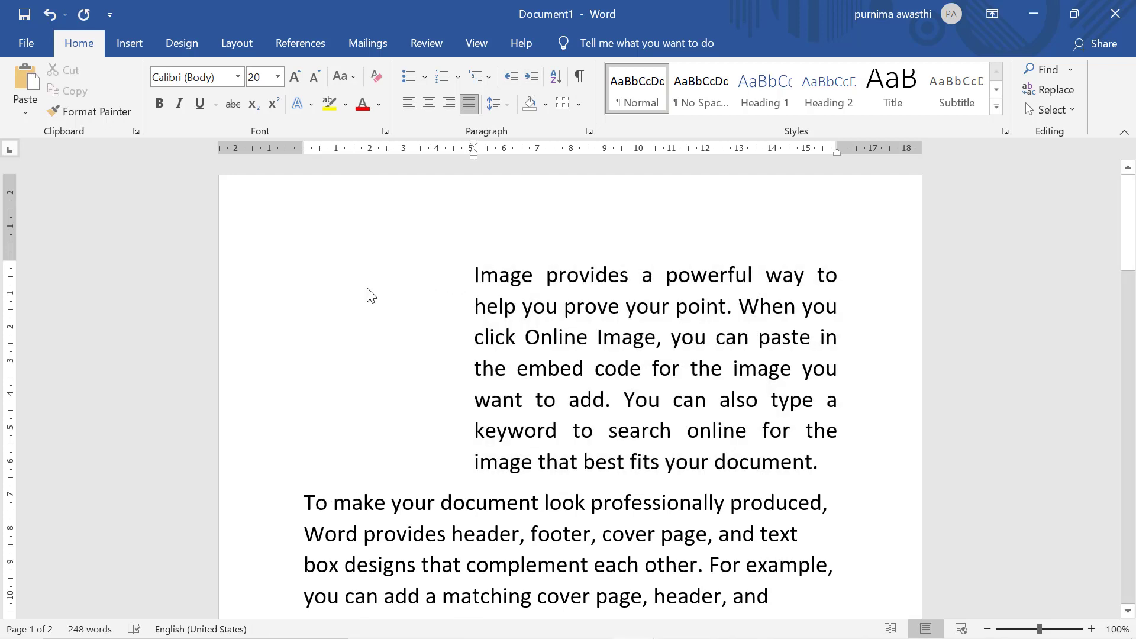
key(ctrl+q)
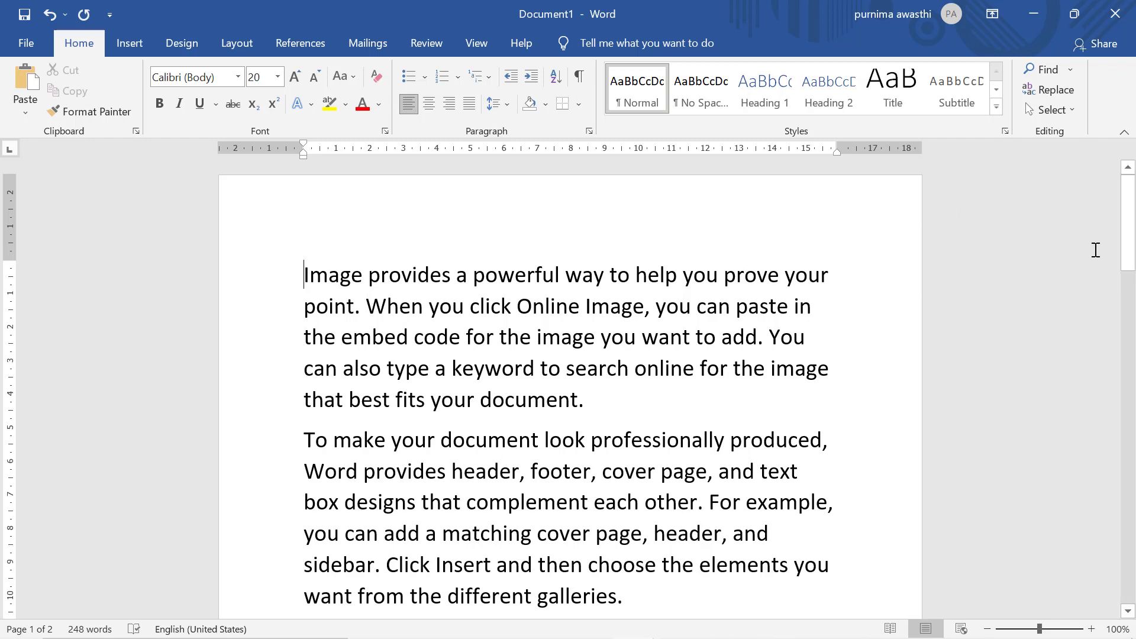
- Right-align 'prove', switch it back to left alignment, and start saving with Ctrl+S
drag(1127, 254, 1132, 528)
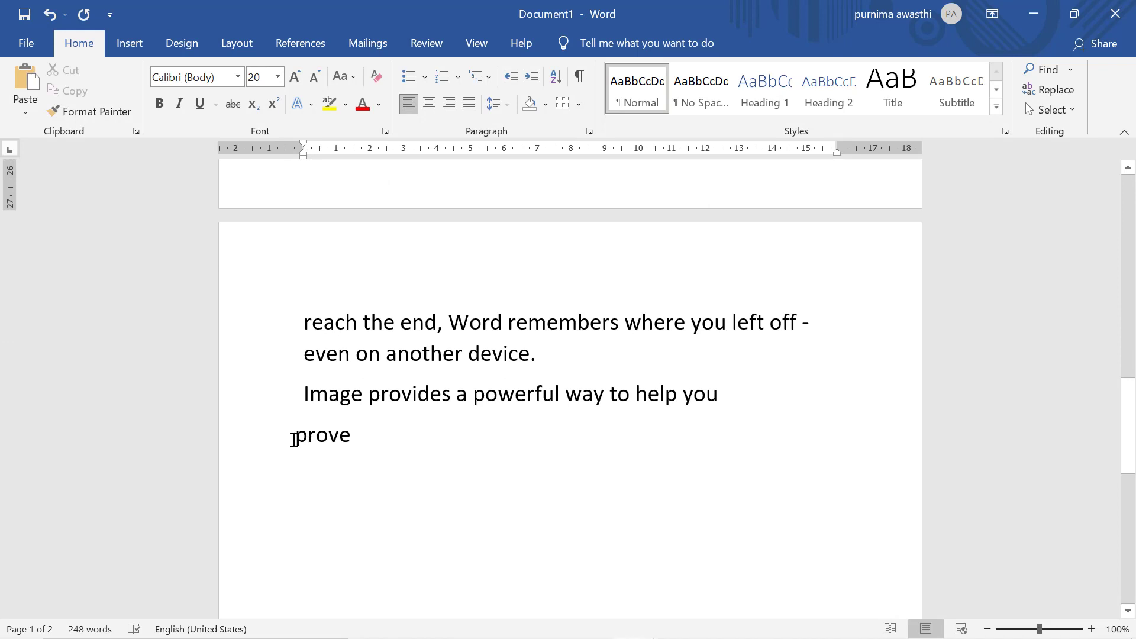
click(294, 438)
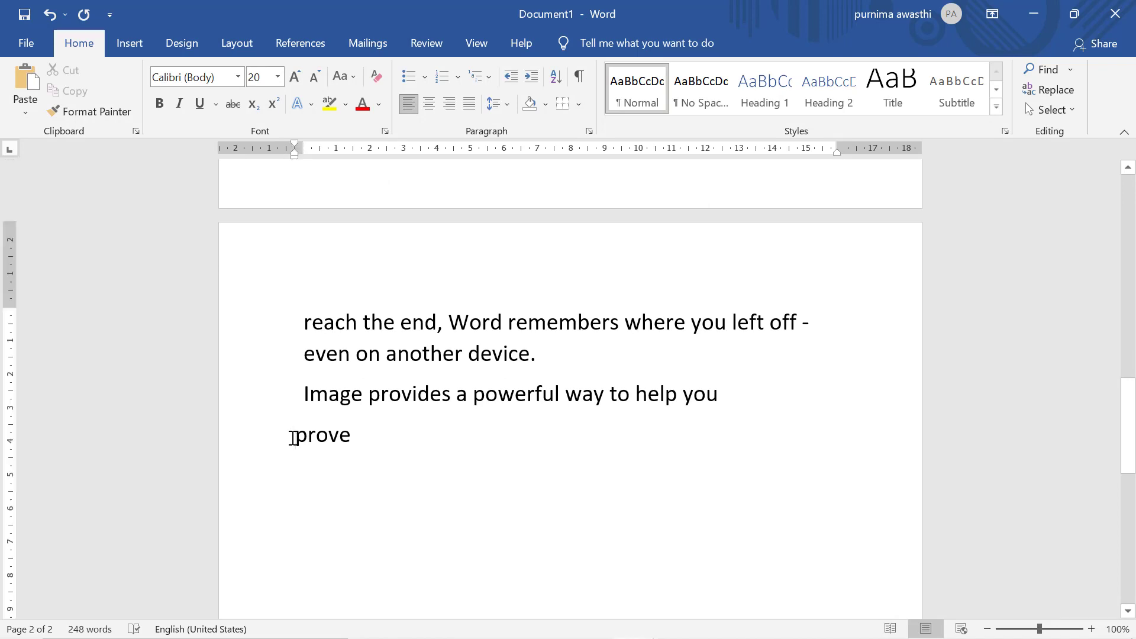
key(shift+Right)
key(shift+Right)
key(shift+Right)
key(shift+Right)
key(shift+Right)
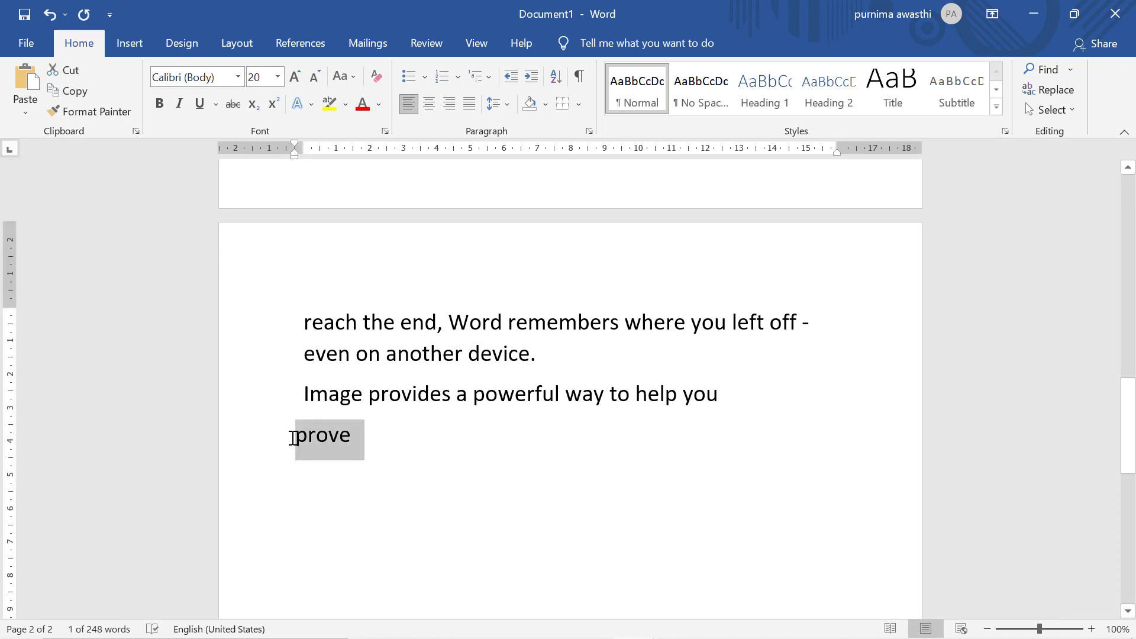
key(ctrl+r)
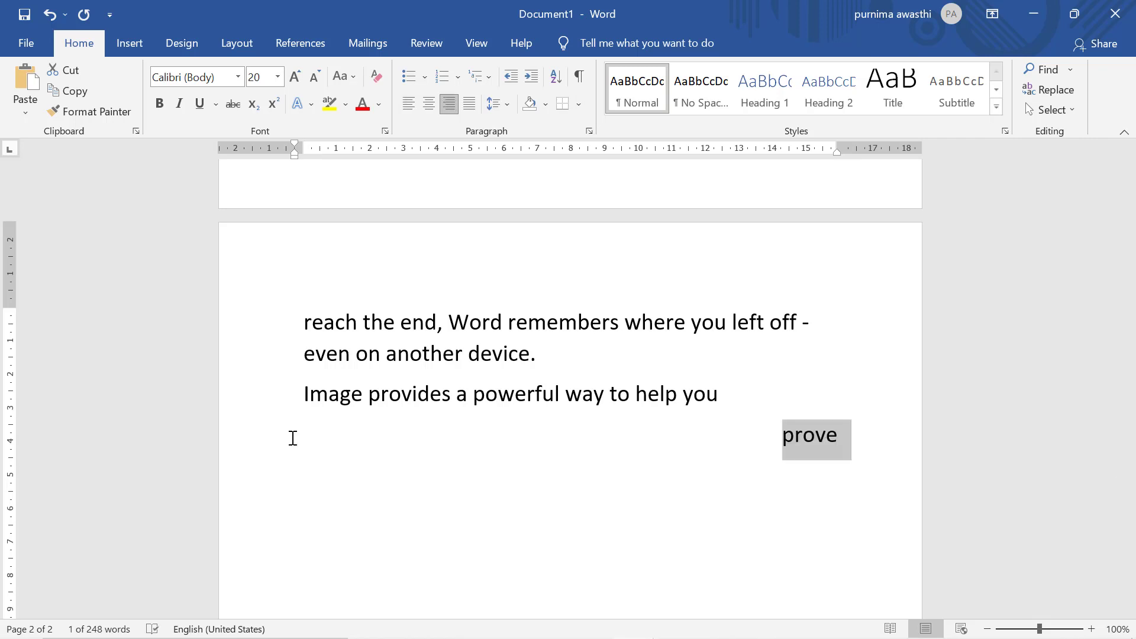
key(ctrl+l)
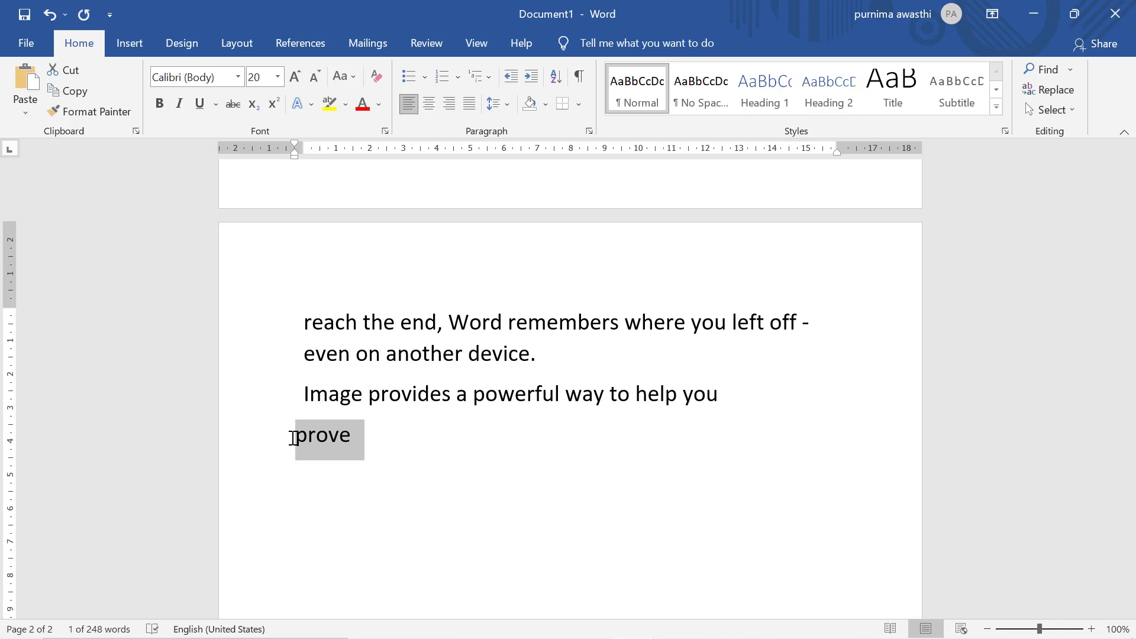
click(398, 441)
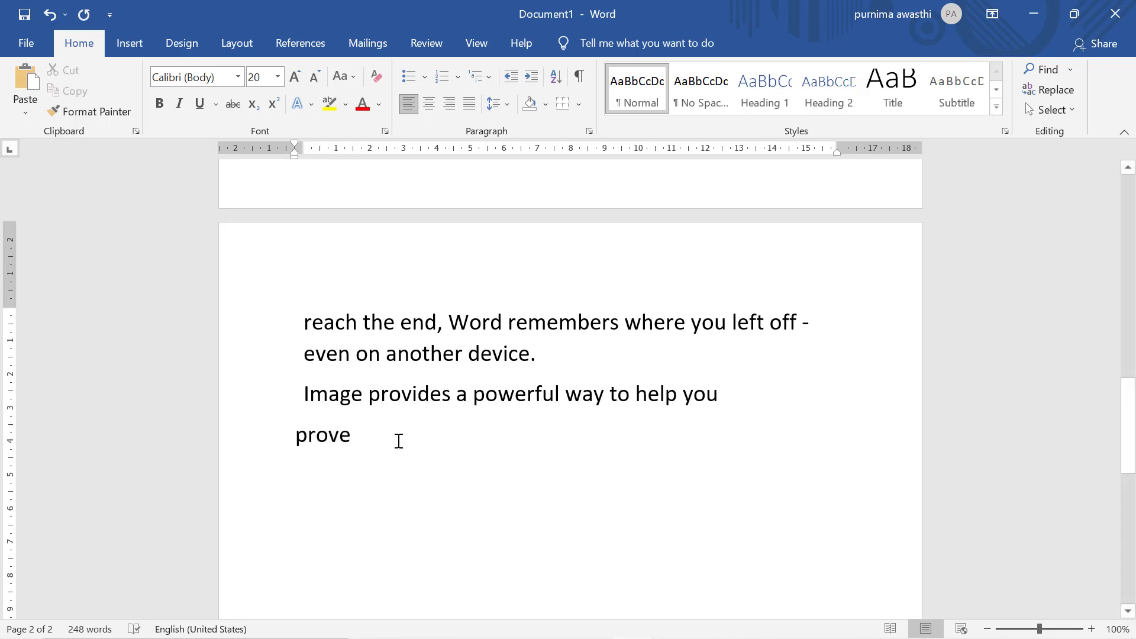
key(ctrl+s)
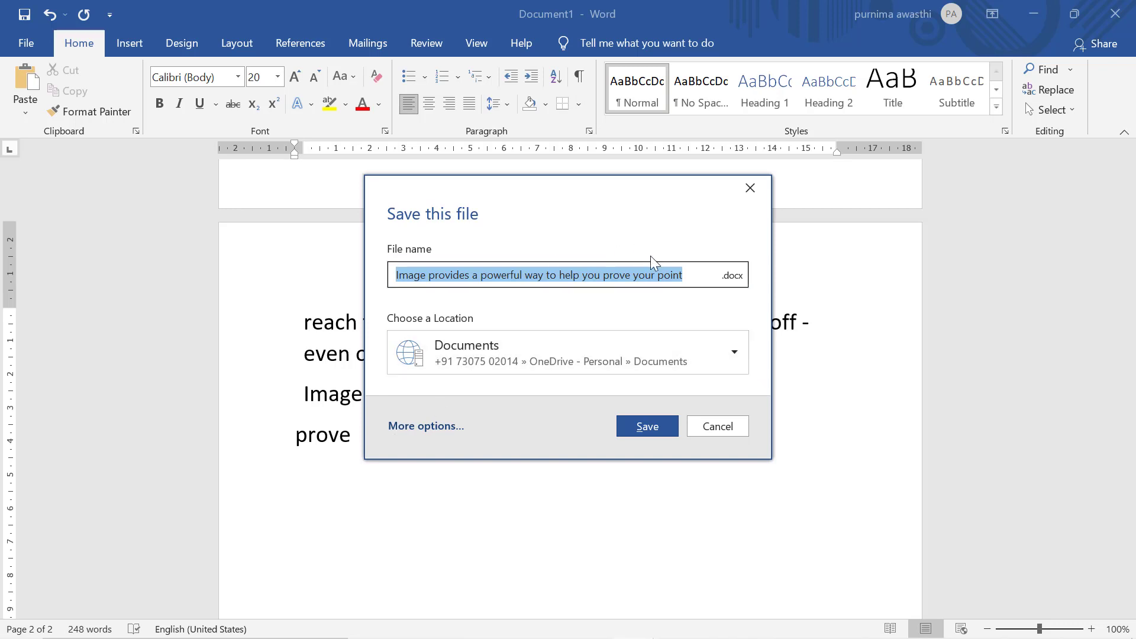
- Dismiss the 'Save this file' dialog without saving and scroll back up to page 1
click(750, 188)
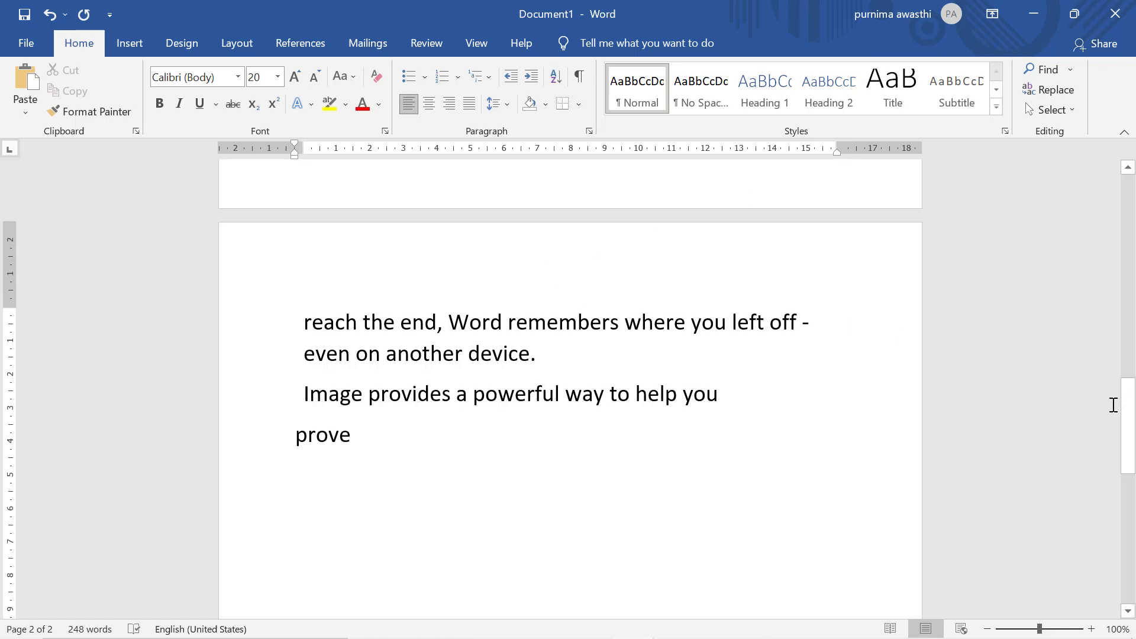
drag(1128, 409, 1130, 204)
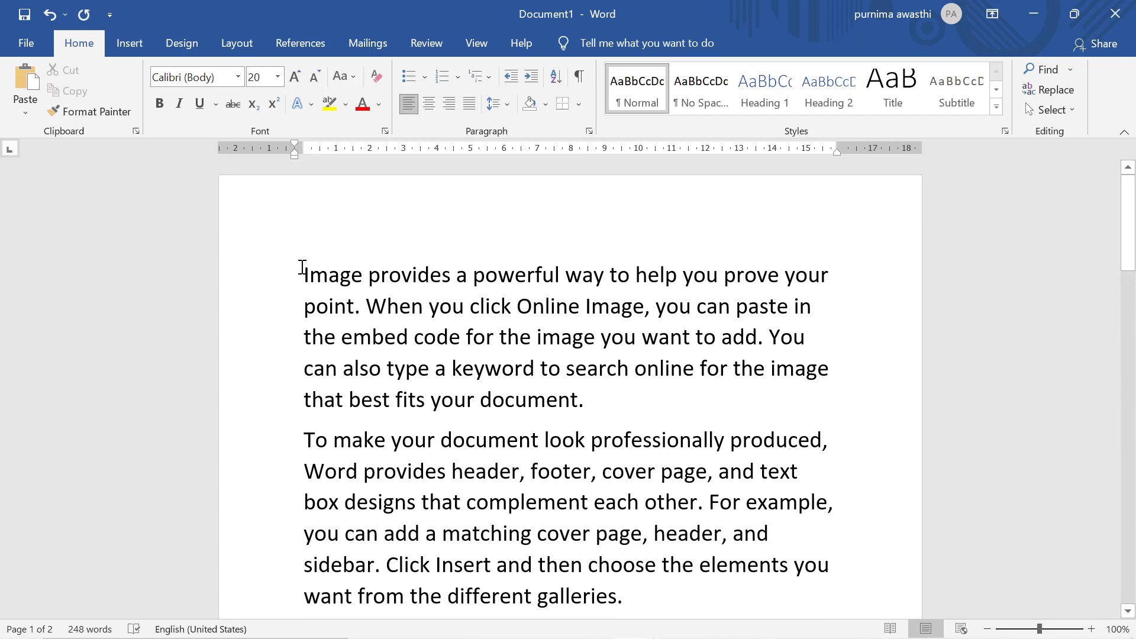
- Select the first paragraph, widen its hanging indent three times with Ctrl+T, then remove it
click(303, 268)
key(shift+Down)
key(shift+Down)
key(shift+Down)
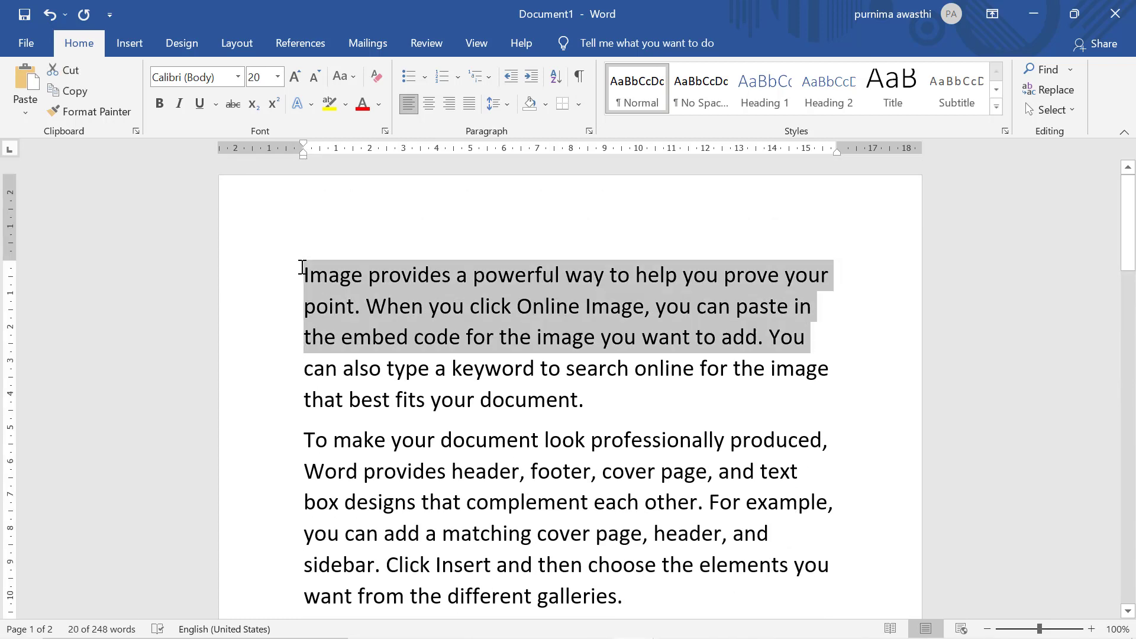
key(shift+Down)
key(shift+Down)
key(ctrl+t)
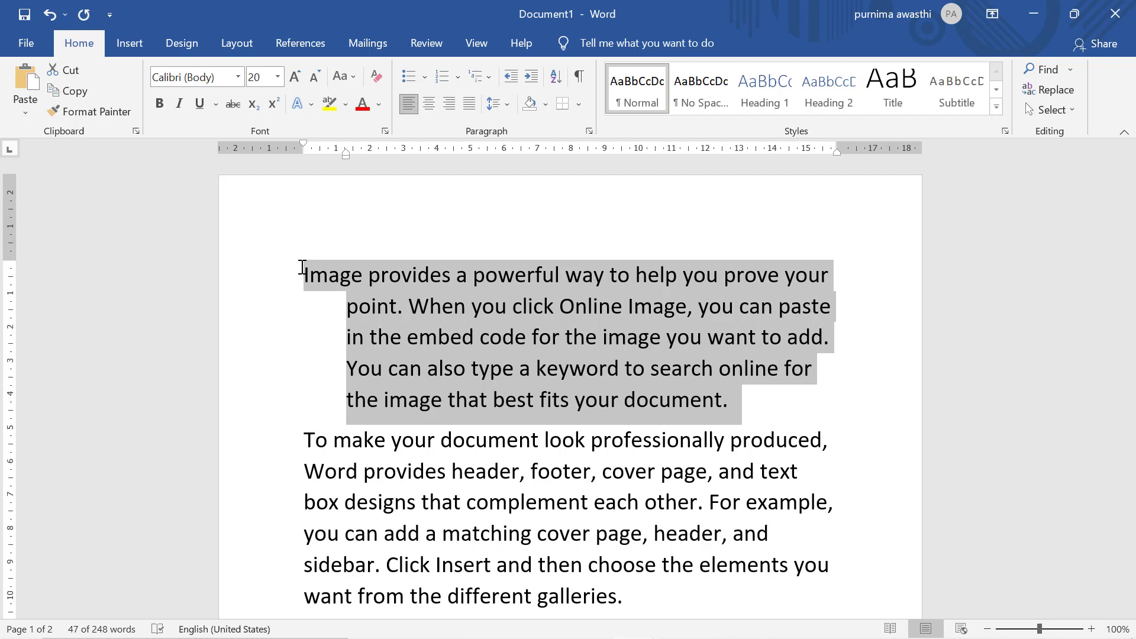
key(ctrl+t)
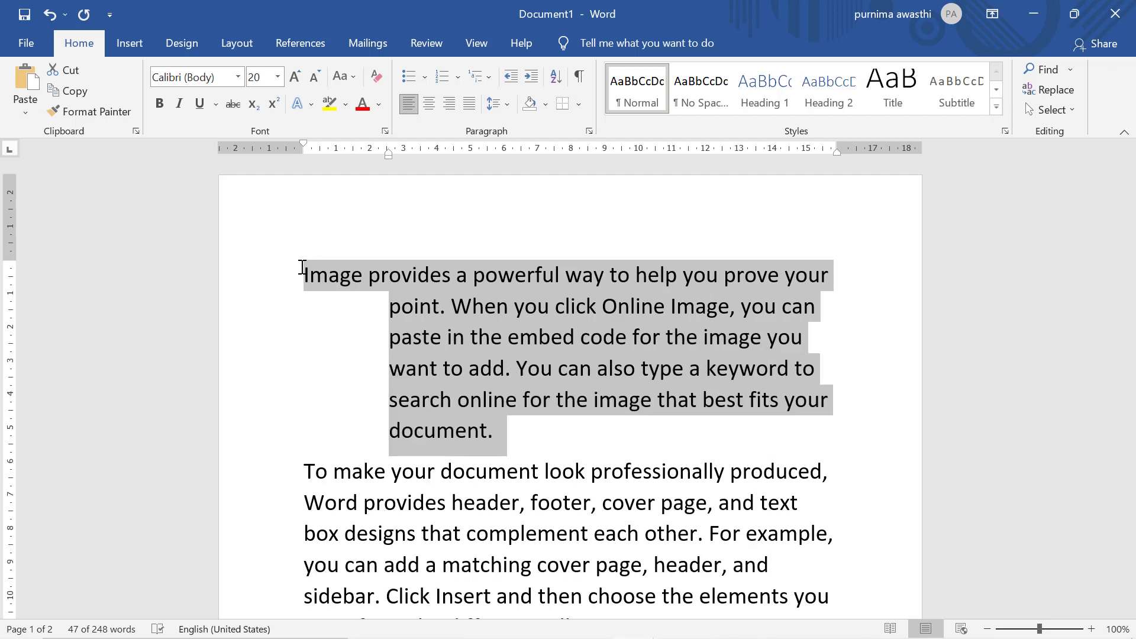
key(ctrl+t)
key(ctrl+t)
key(ctrl+t)
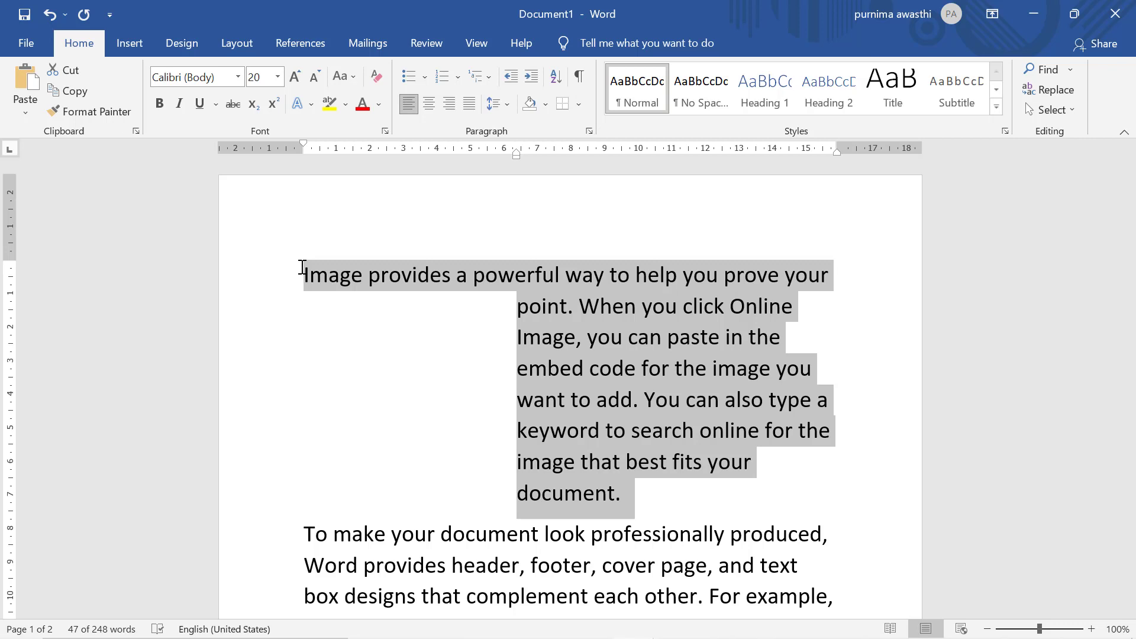
key(ctrl+q)
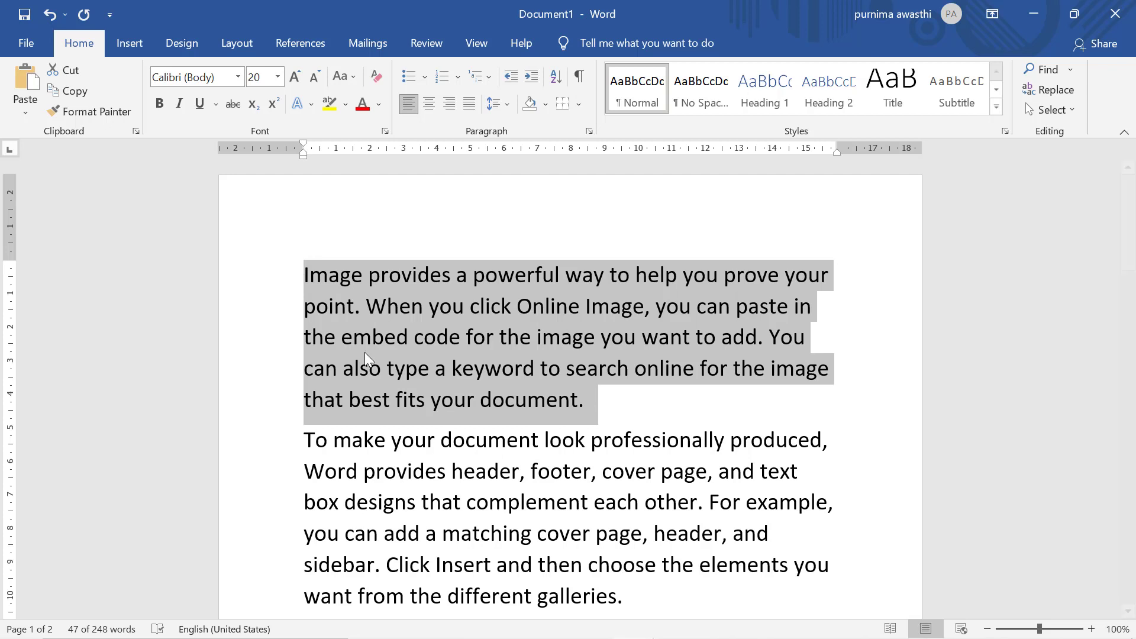
click(684, 404)
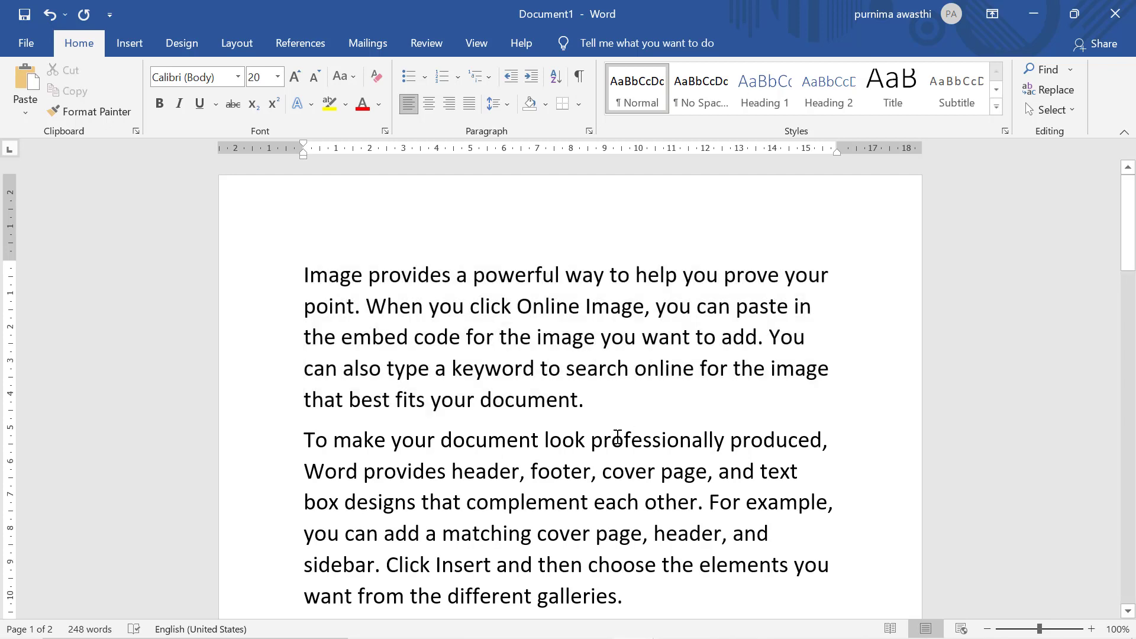
- Underline the word 'Image', then remove the underline again
click(303, 273)
key(shift+Right)
key(shift+Right)
key(shift+Right)
key(shift+Right)
key(shift+Right)
key(shift+Right)
key(ctrl+u)
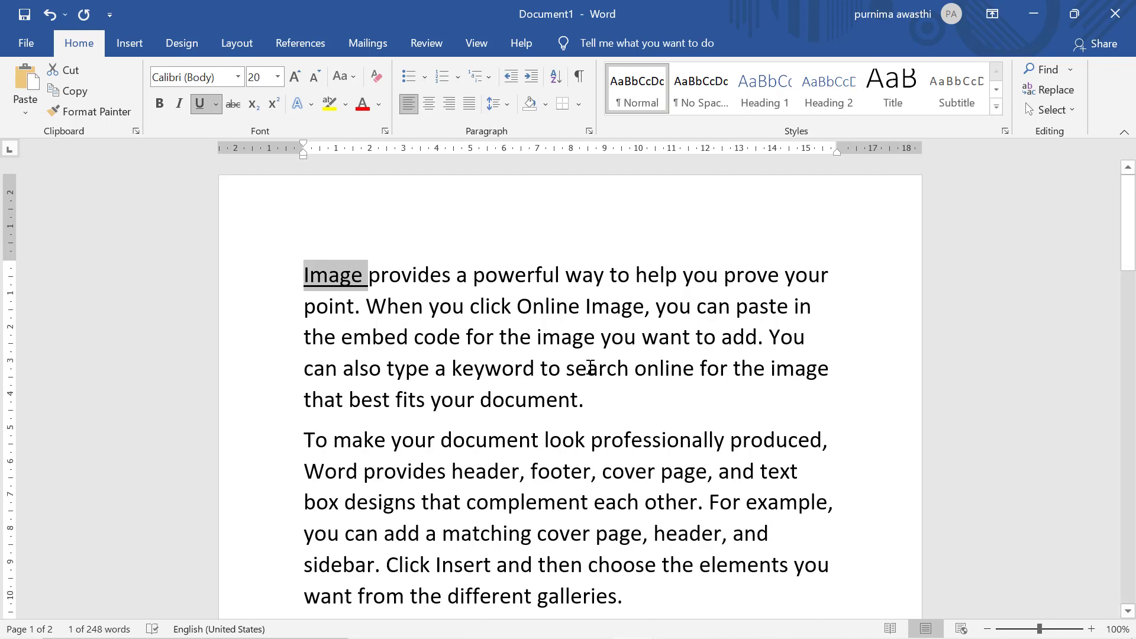
key(ctrl+u)
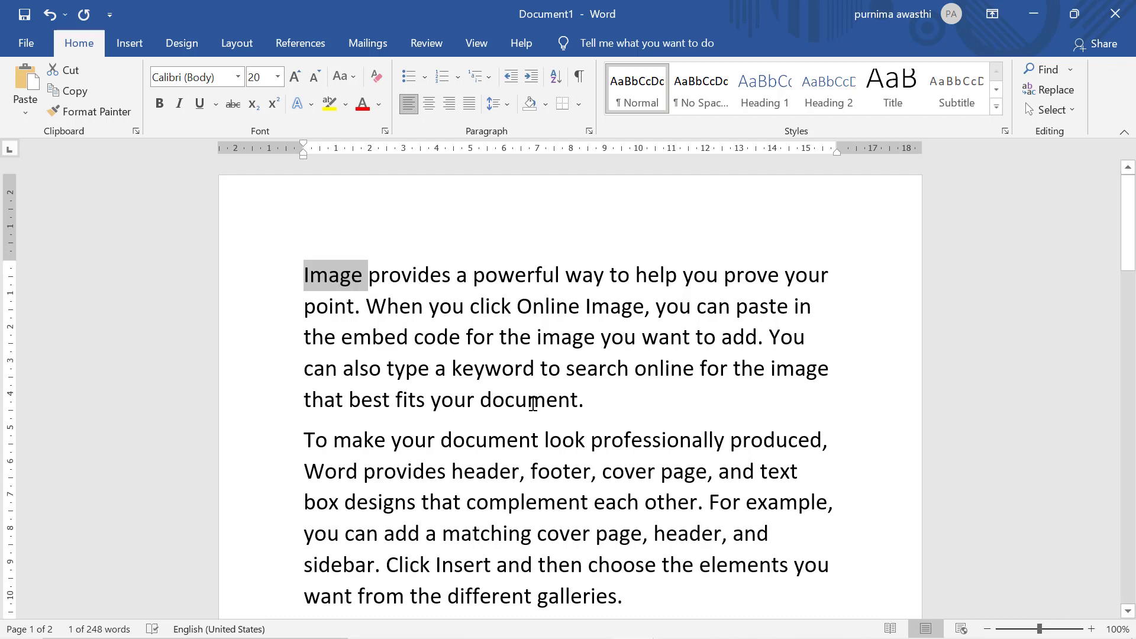
- Paste a second 'document.' at the first paragraph's end, then close the document with Ctrl+W
click(483, 399)
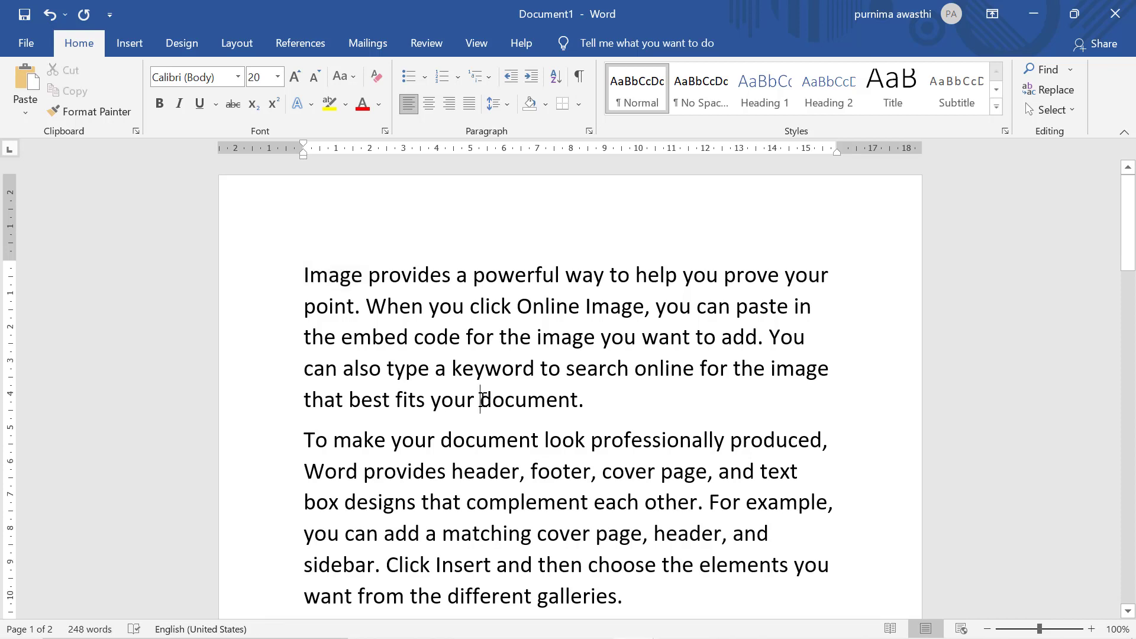
key(shift+Right)
key(shift+Right)
key(shift+Right)
key(shift+Right)
key(shift+Right)
key(shift+Right)
key(shift+Right)
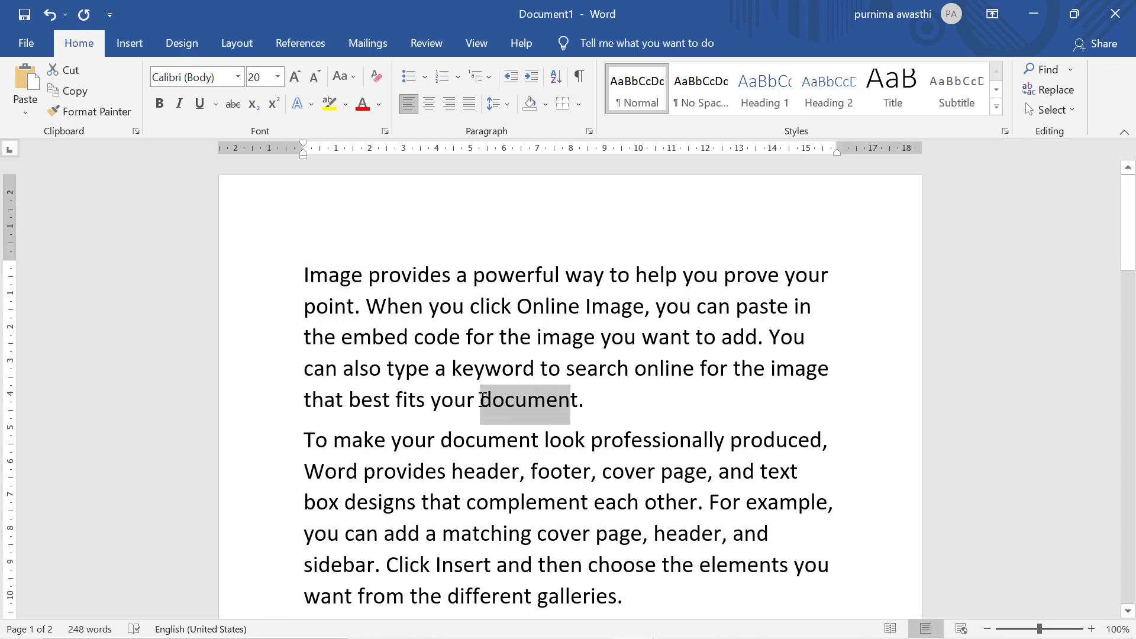
key(shift+Right)
key(ctrl+c)
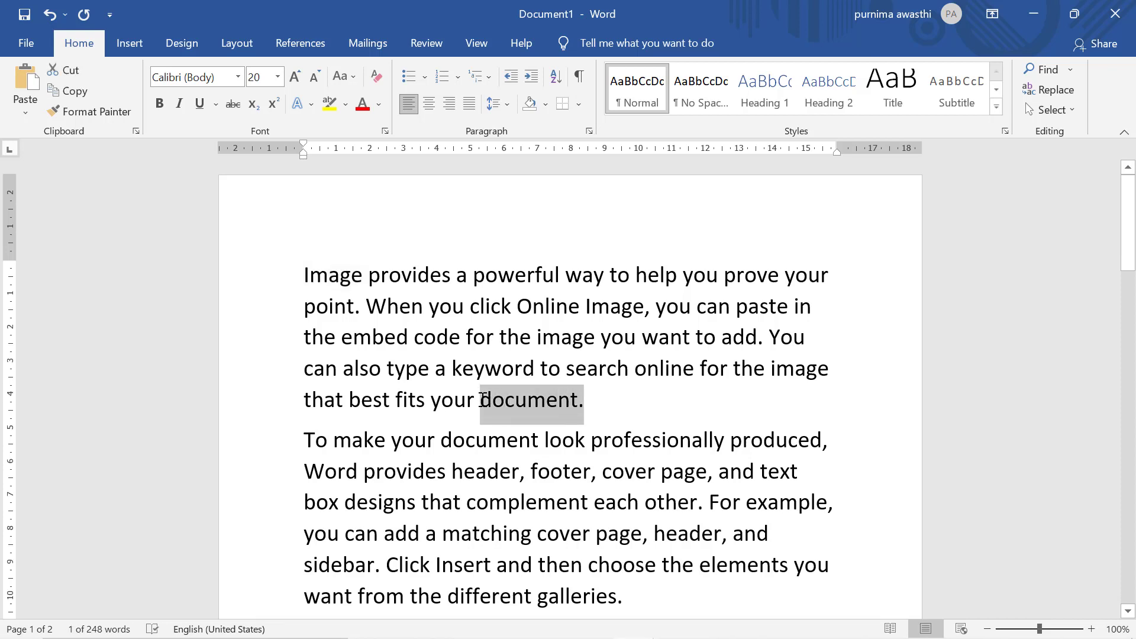
click(603, 409)
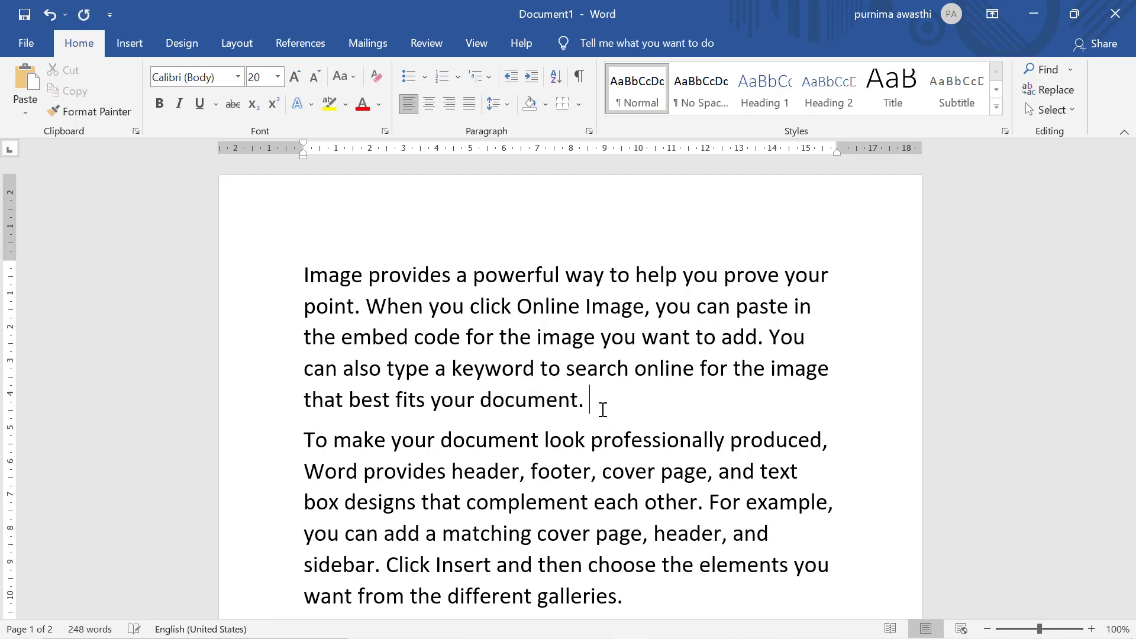
key(ctrl+v)
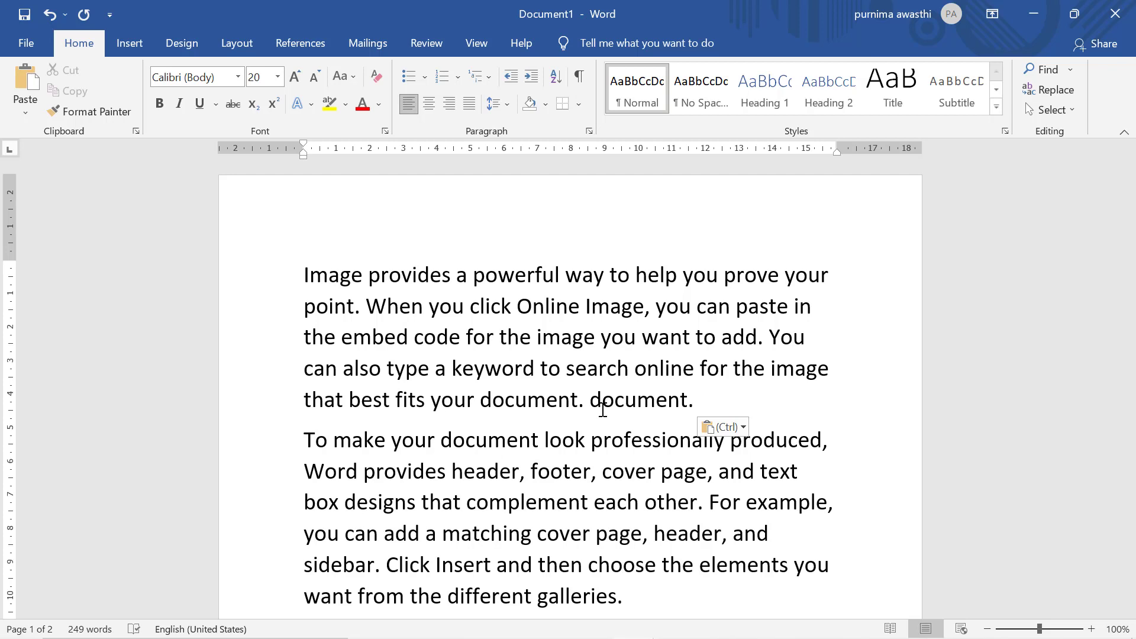
key(ctrl+w)
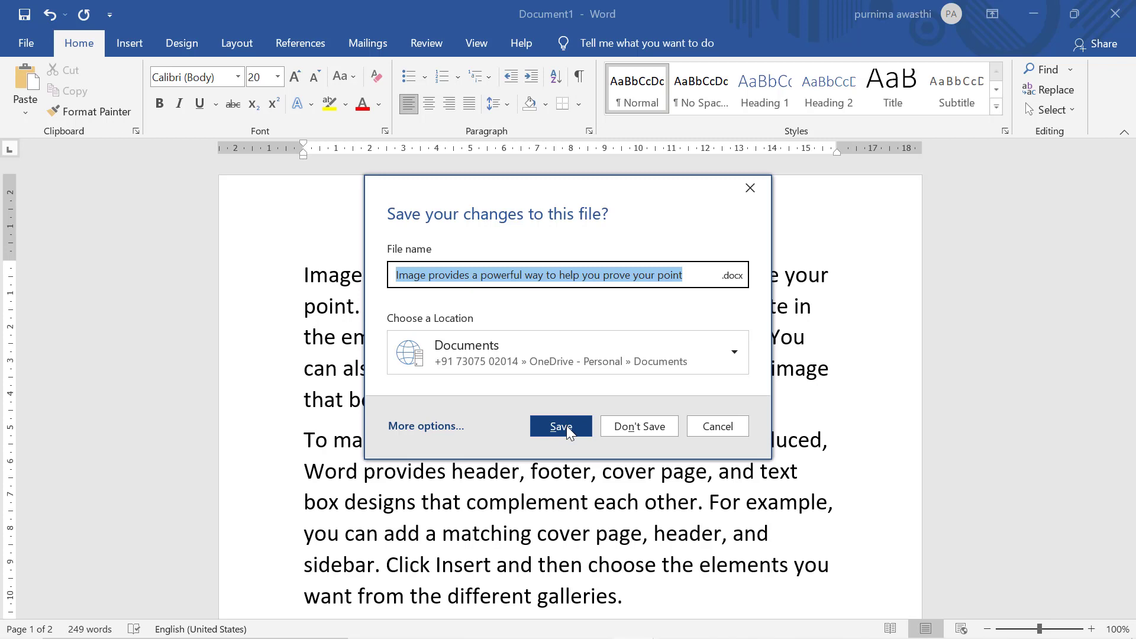
- Cancel the save-changes prompt and return the cursor to before 'Image' in the first paragraph
click(755, 193)
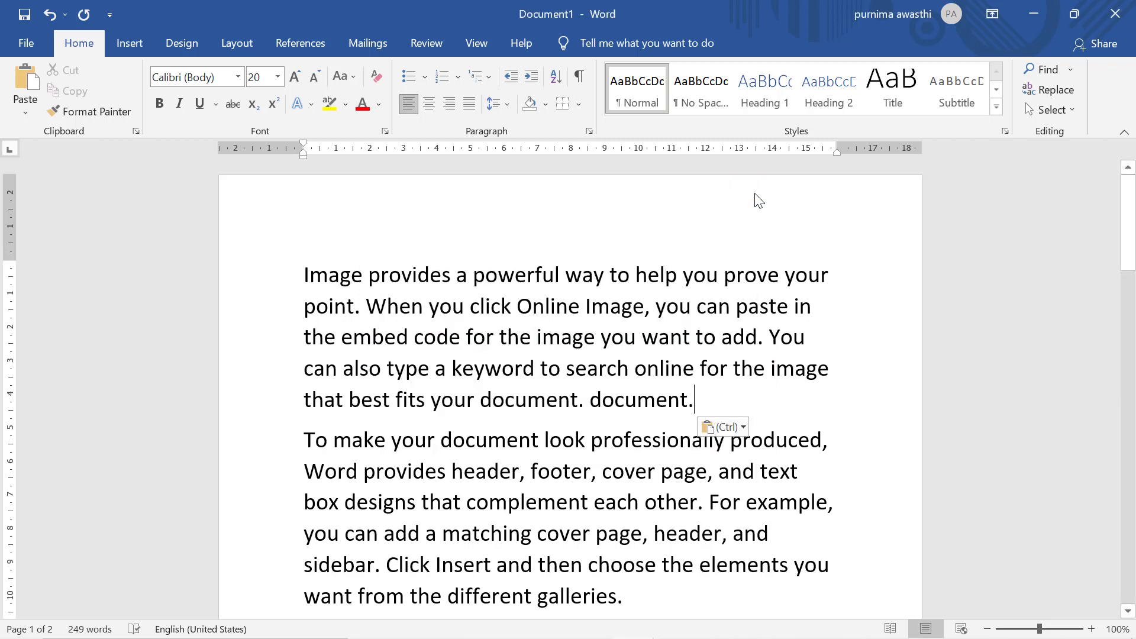
click(302, 275)
- Move 'Image' from the paragraph start to after the final 'document. document.'
key(shift+Right)
key(shift+Right)
key(shift+Right)
key(shift+Right)
key(shift+Right)
key(ctrl+c)
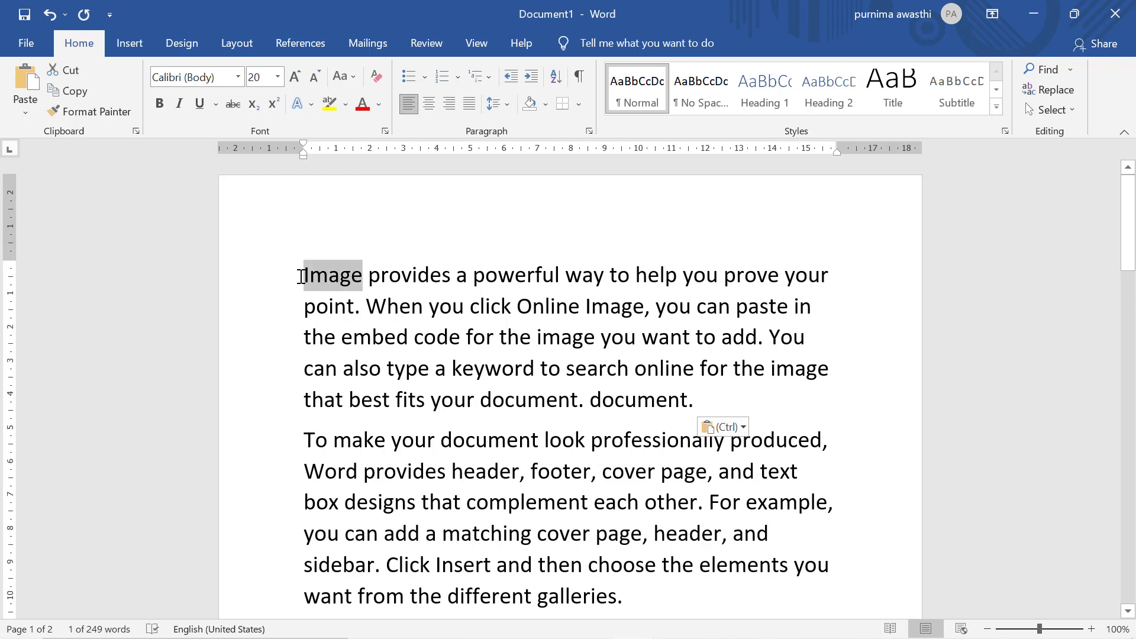
key(Delete)
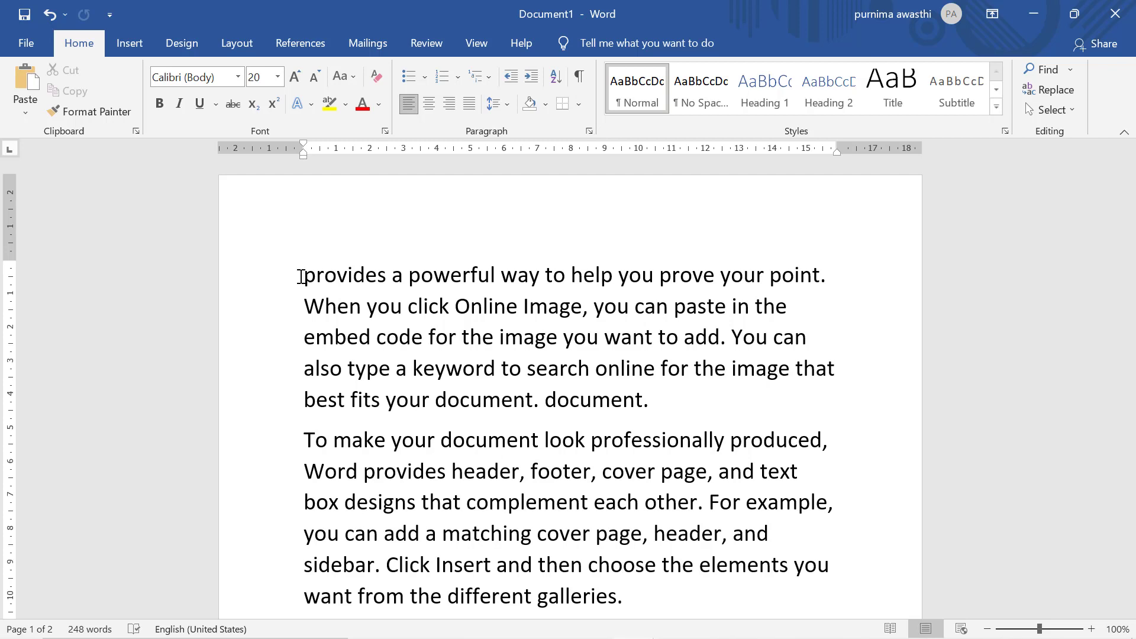
click(667, 400)
key(ctrl+v)
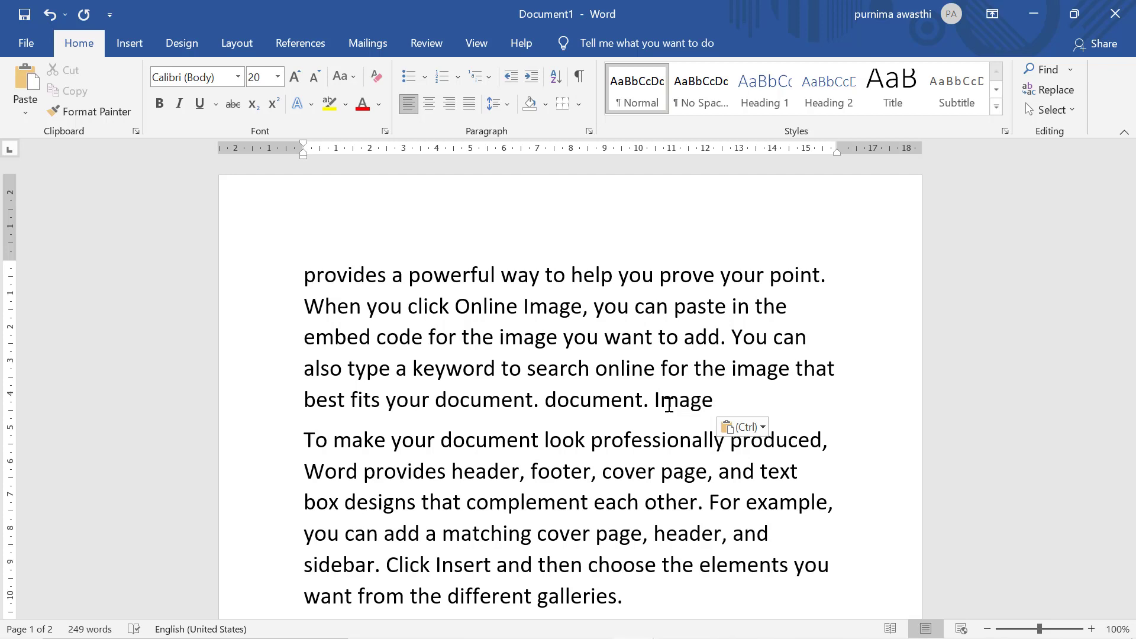
click(303, 270)
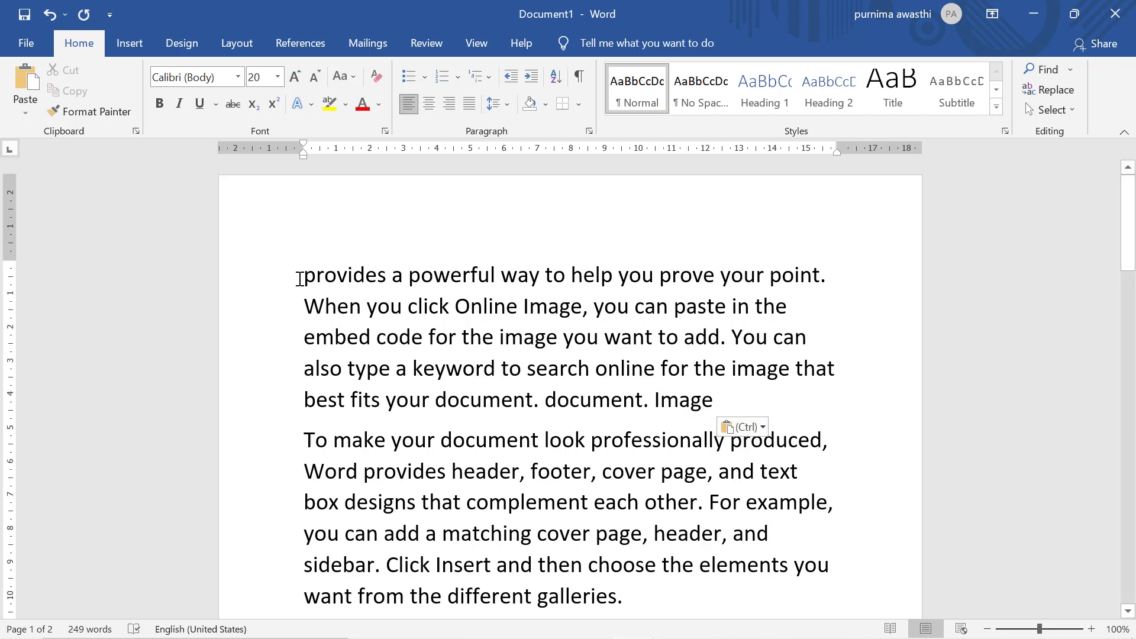
click(387, 275)
- Split the paragraph after 'Provides' and delete that word, undoing once before deleting again
key(Return)
key(Return)
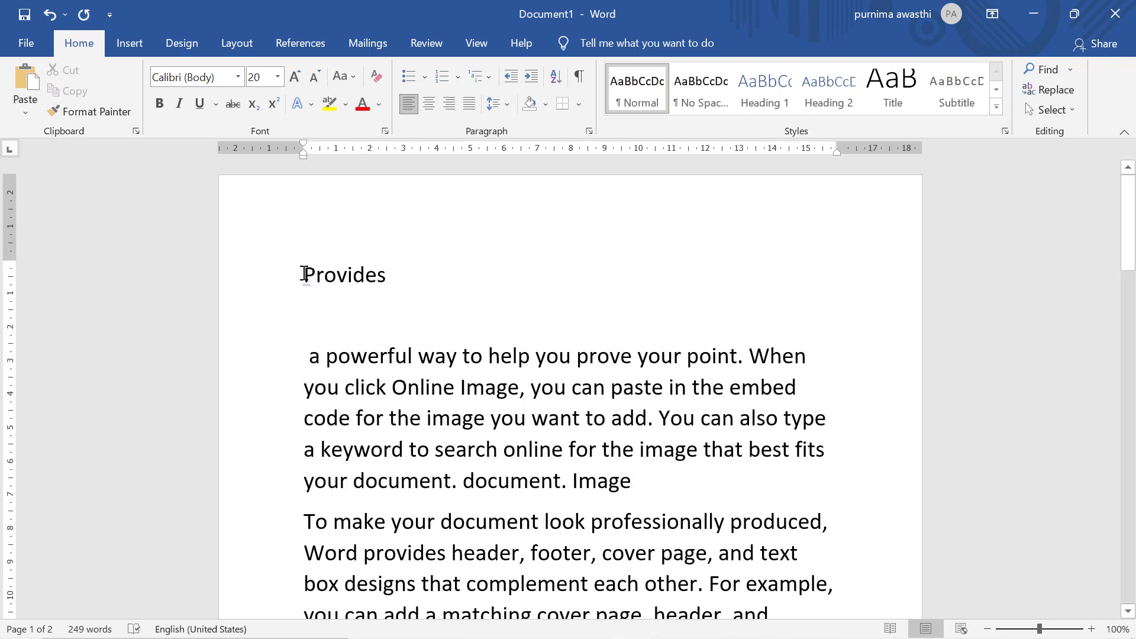
mouse_move(304, 275)
key(shift+Right)
key(shift+Right)
key(shift+Right)
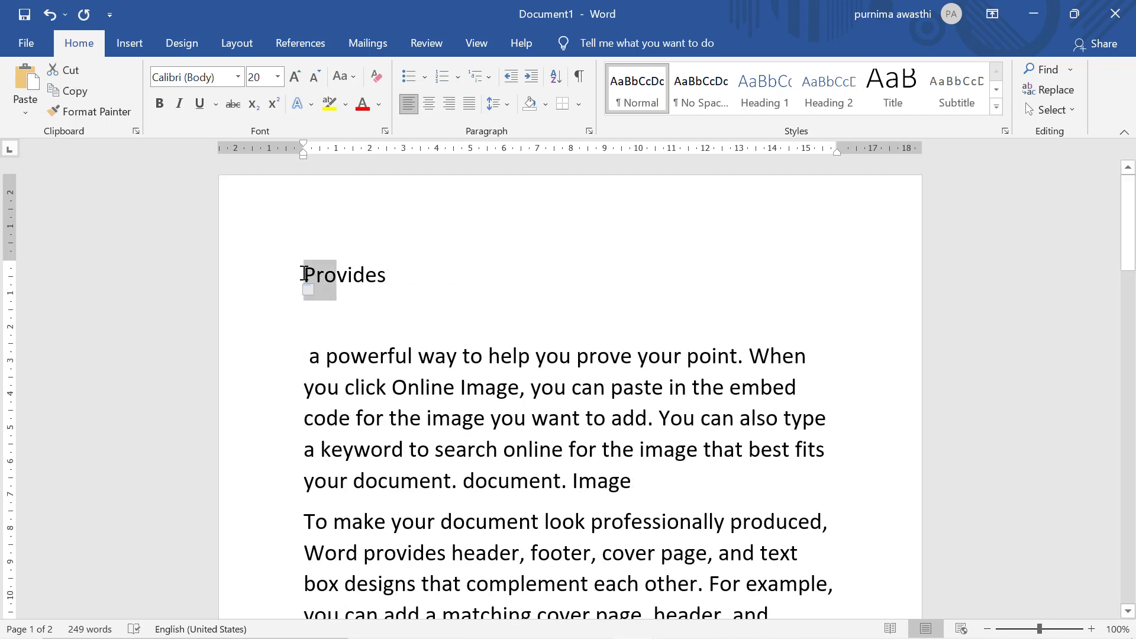
key(shift+Right)
key(shift+Right)
key(shift+Right)
key(shift+Right)
key(shift+Right)
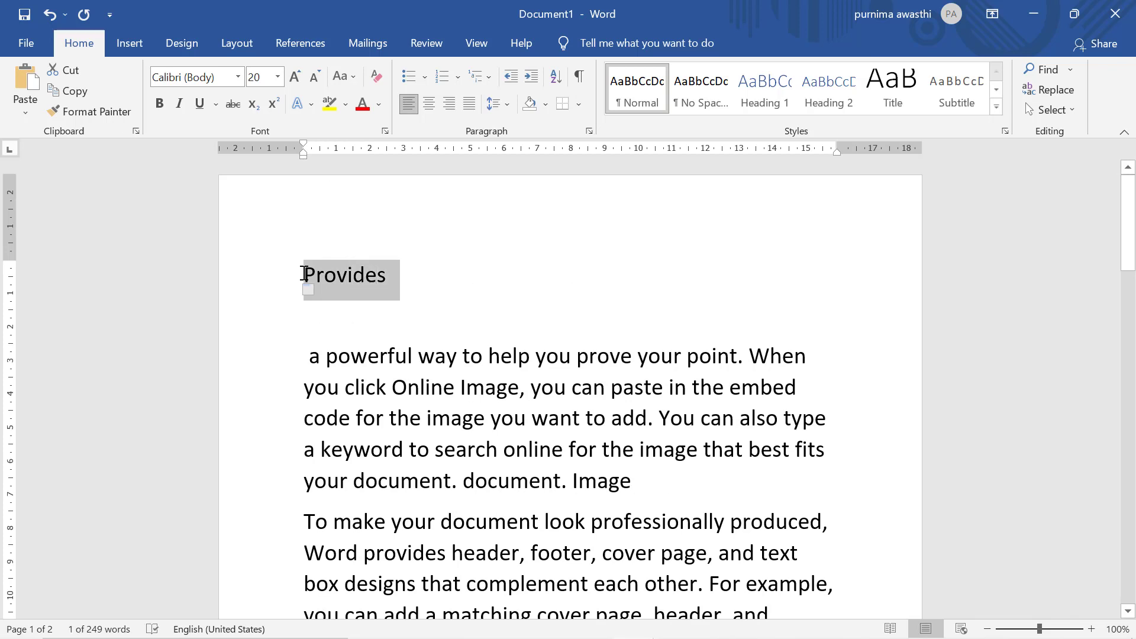
key(Delete)
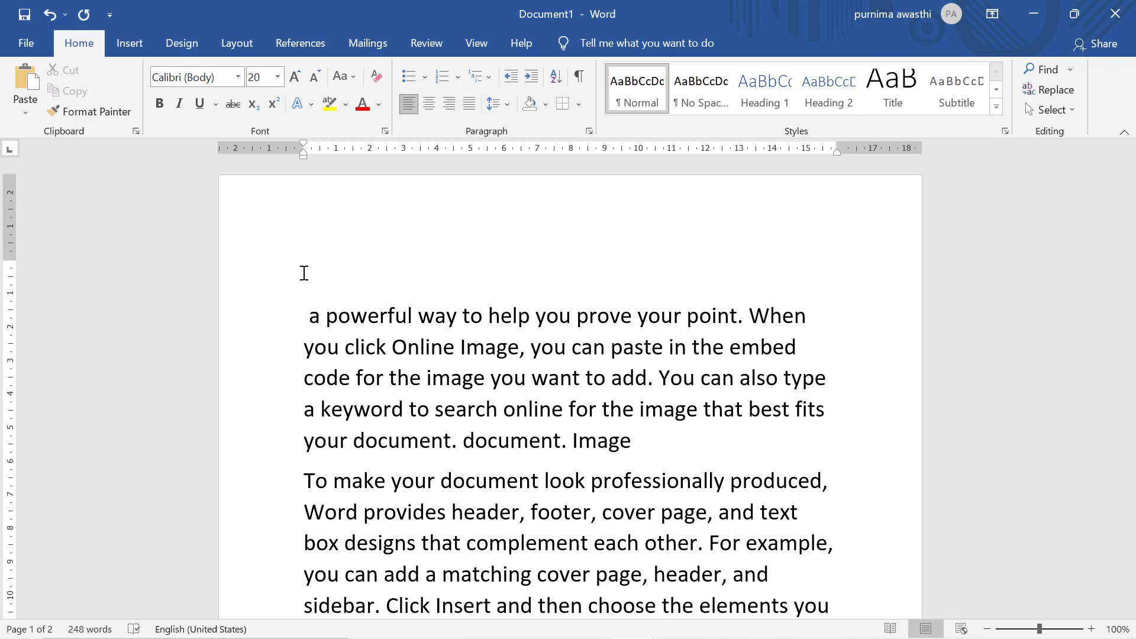
key(ctrl+z)
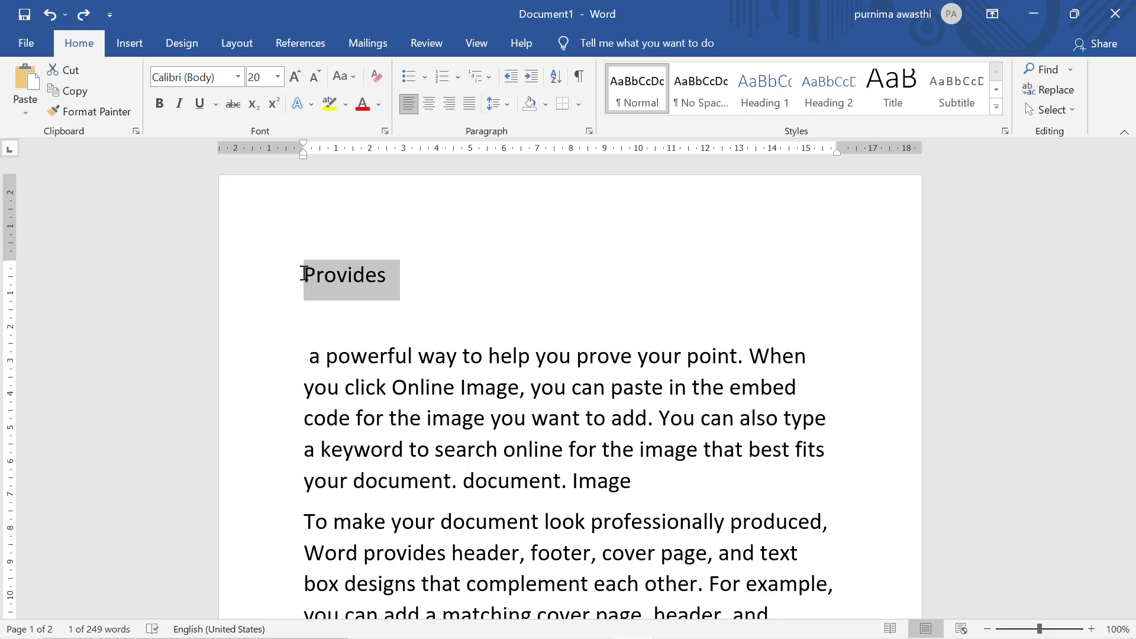
key(Delete)
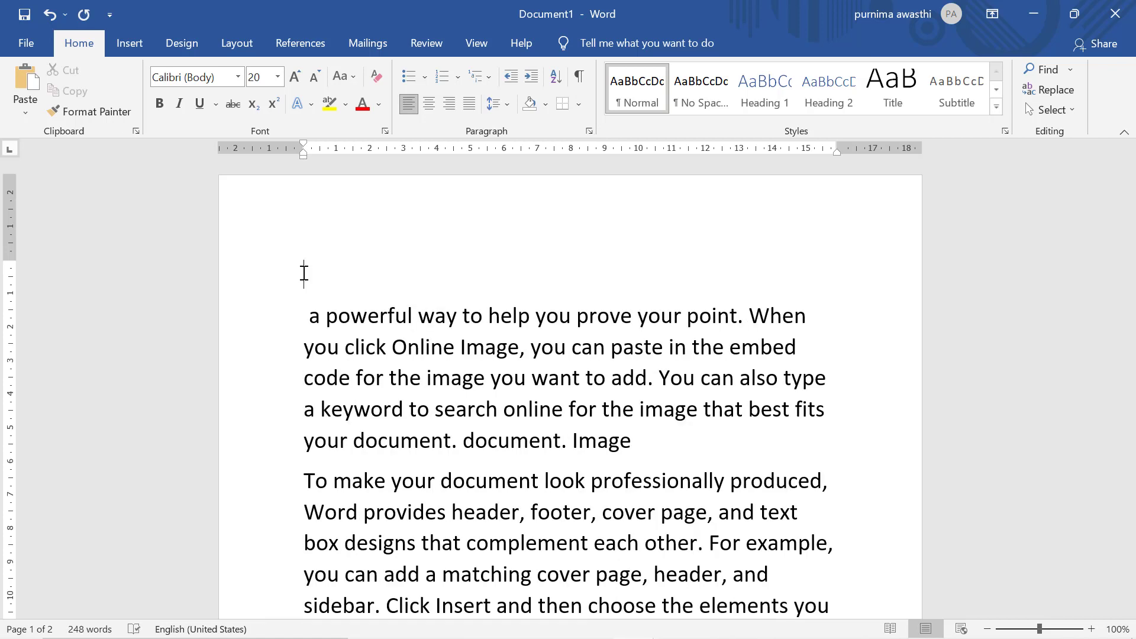